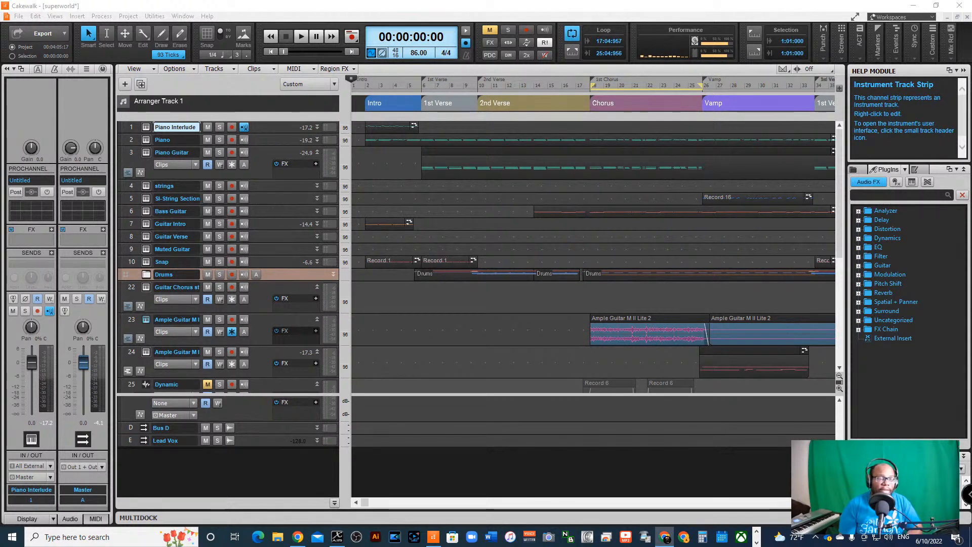
scroll(164, 255, "down", 5)
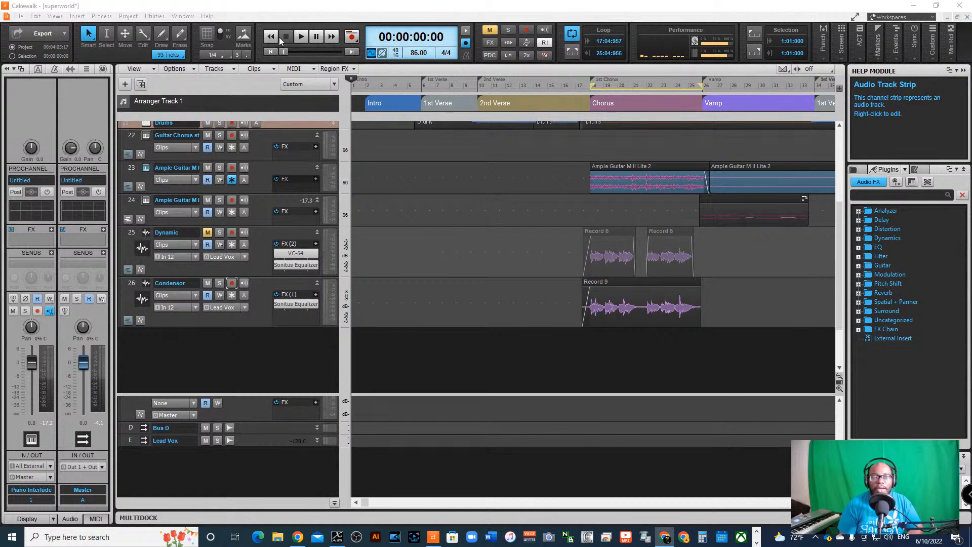
left_click(78, 17)
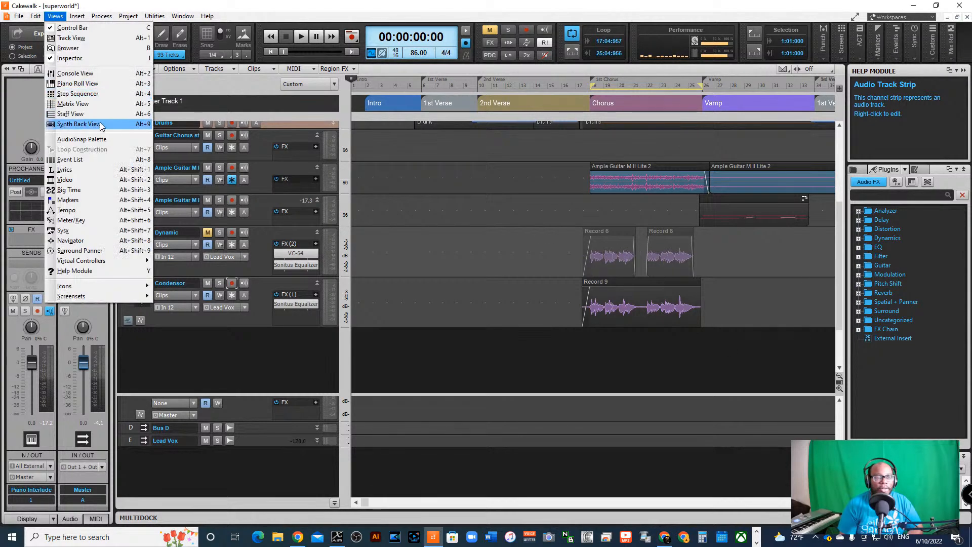
mouse_move(101, 16)
mouse_move(55, 16)
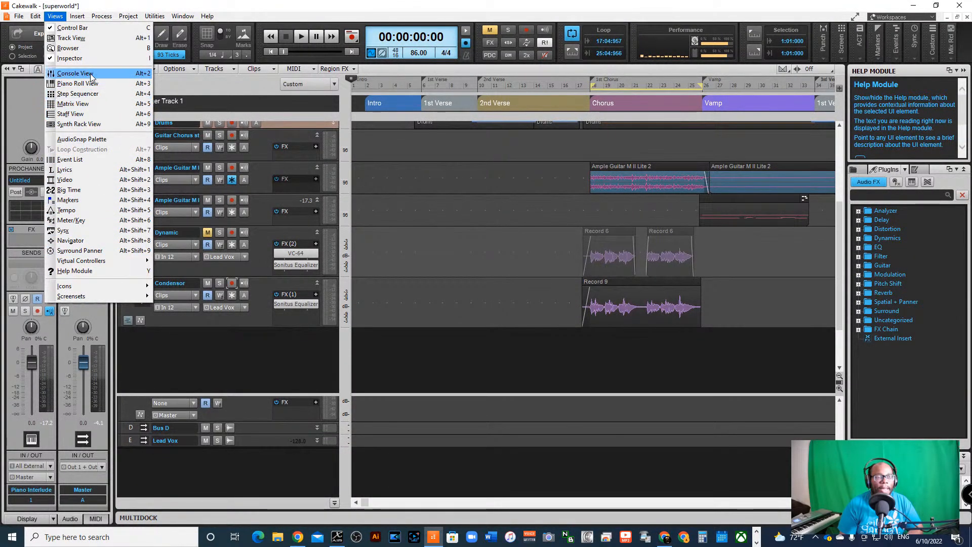
left_click(426, 343)
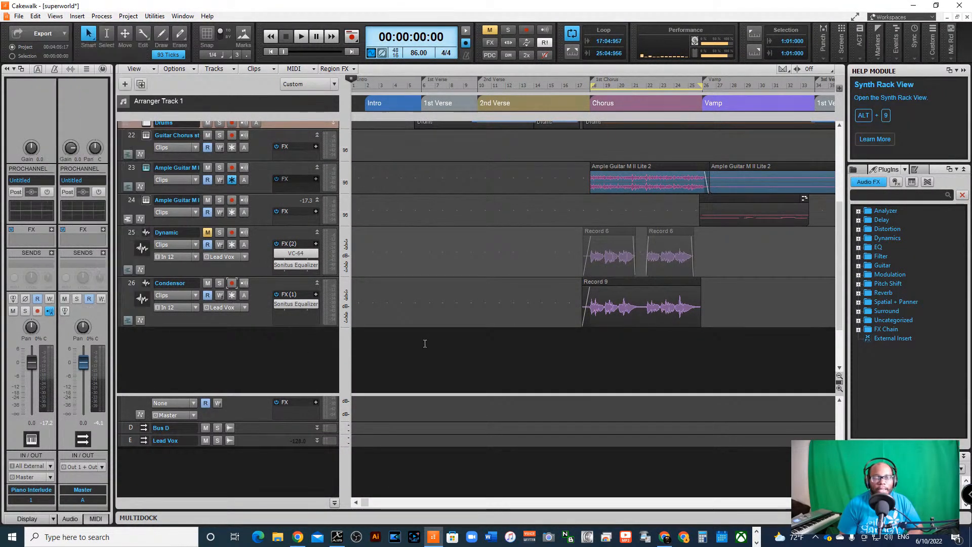
Enlarge the Condensor vocal track's height so its waveform displays bigger
key("ctrl+Right")
key("ctrl+Right")
key("ctrl+Right")
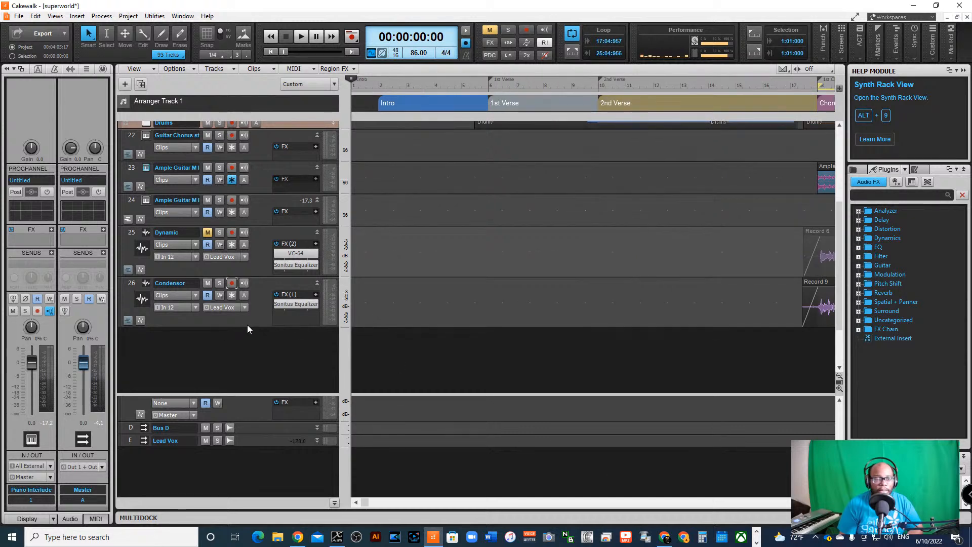
left_click_drag(248, 326, 249, 383)
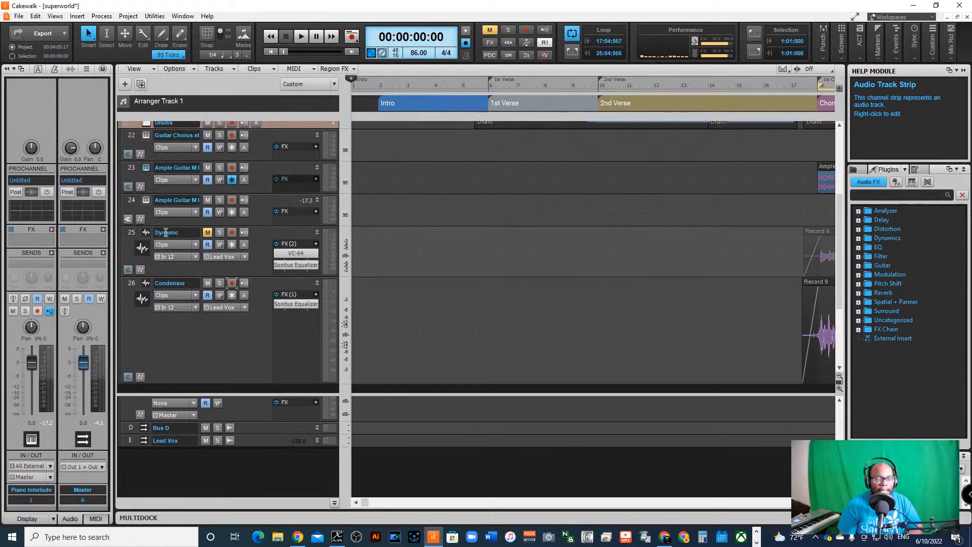
Show the channel strips of the Dynamic and Condensor vocal tracks in turn, and narrow the track header area slightly
left_click(189, 233)
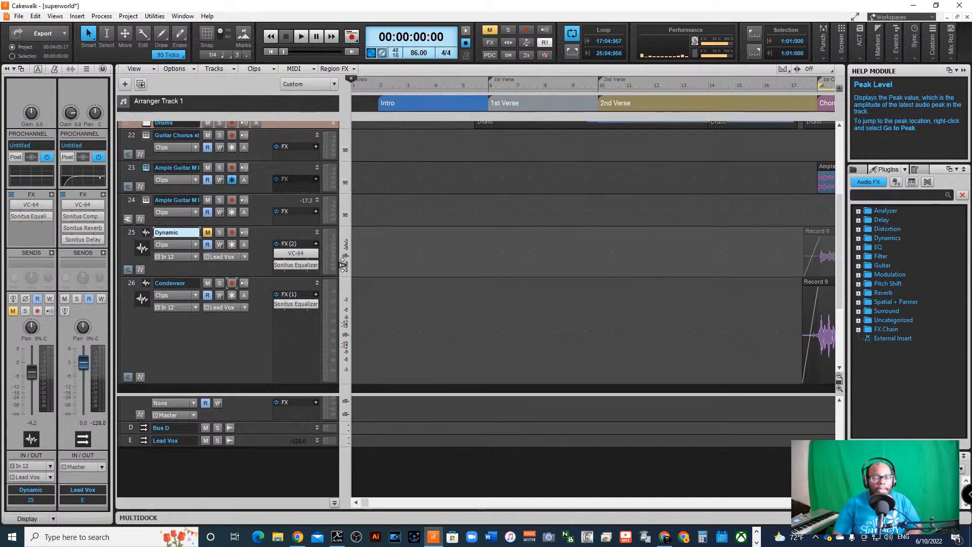
left_click_drag(338, 265, 323, 267)
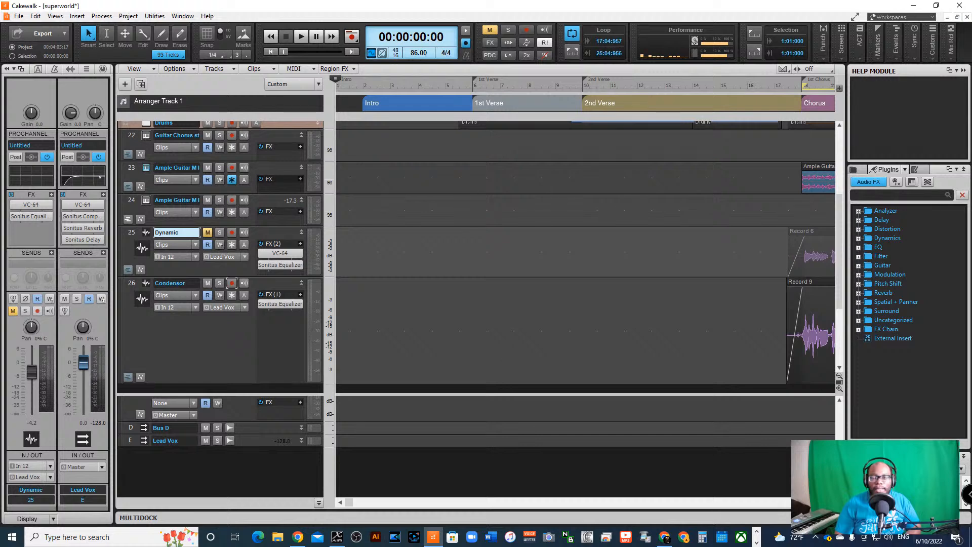
scroll(343, 200, "down", 6)
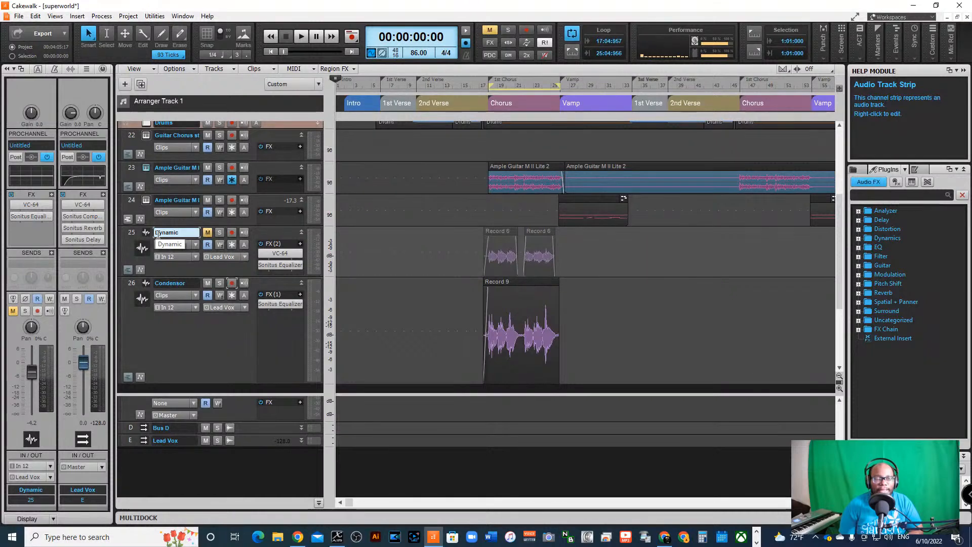
left_click(181, 288)
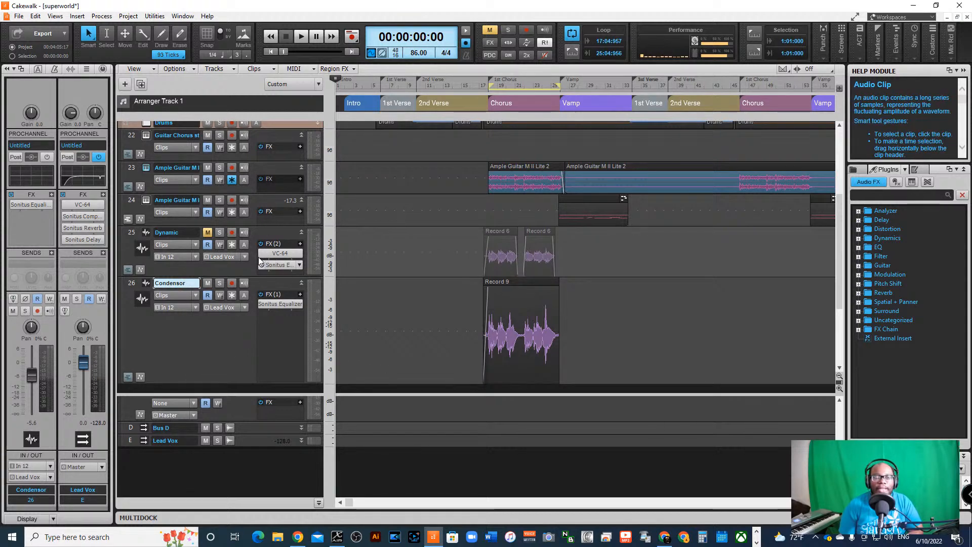
Unmute and solo the Dynamic track, and listen to it from just before the 1st Chorus
left_click(208, 232)
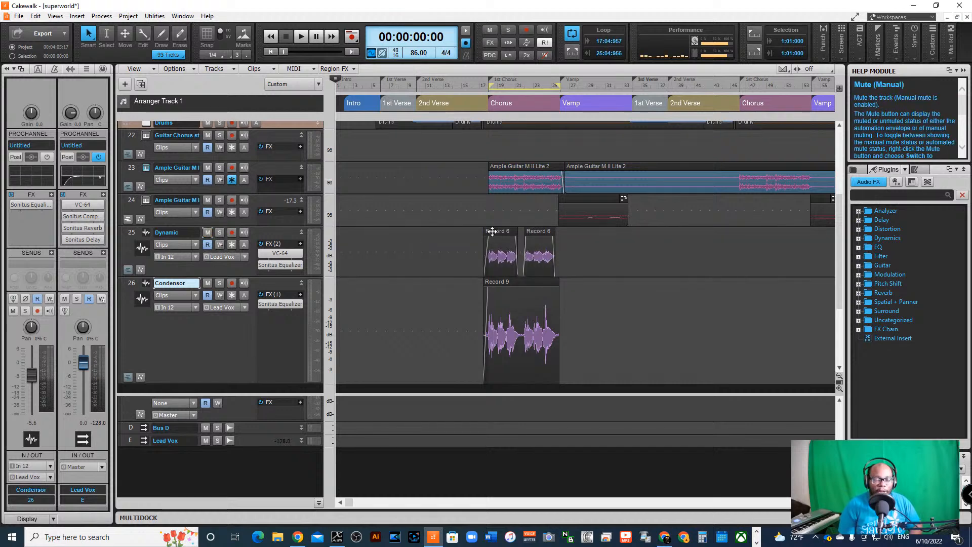
left_click(219, 232)
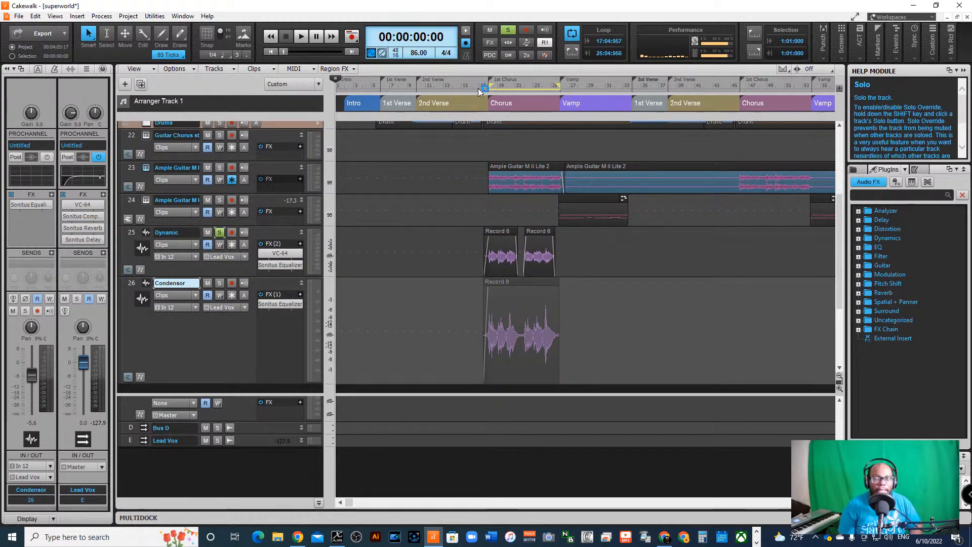
left_click(481, 88)
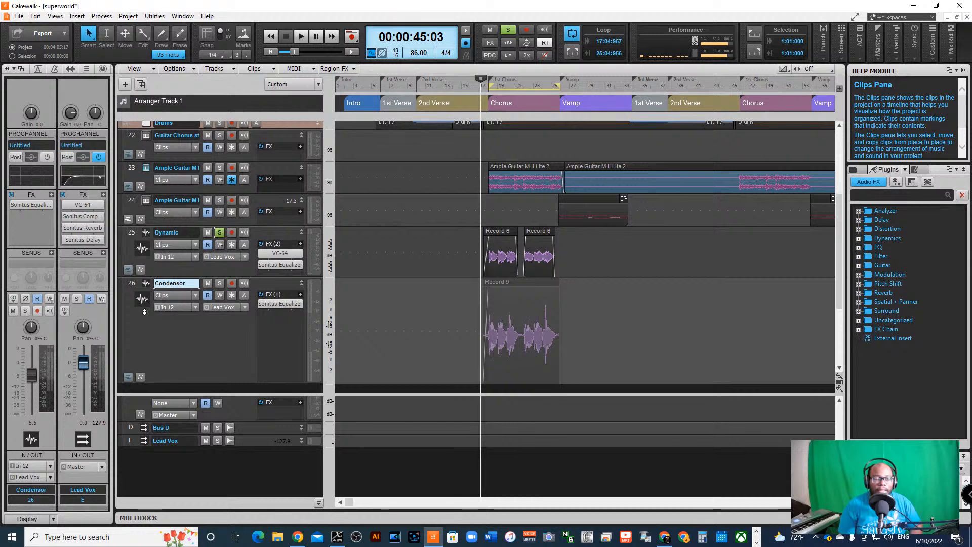
key("space")
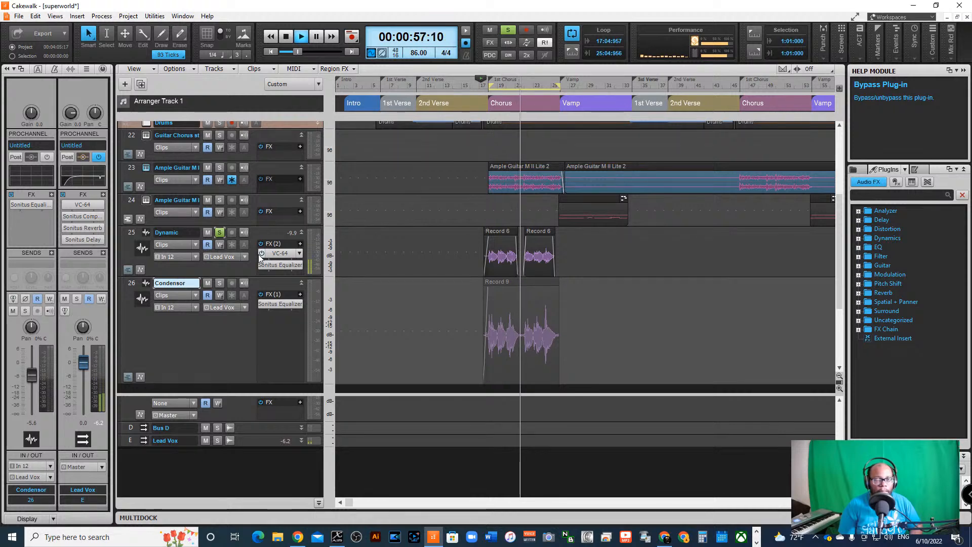
key("space")
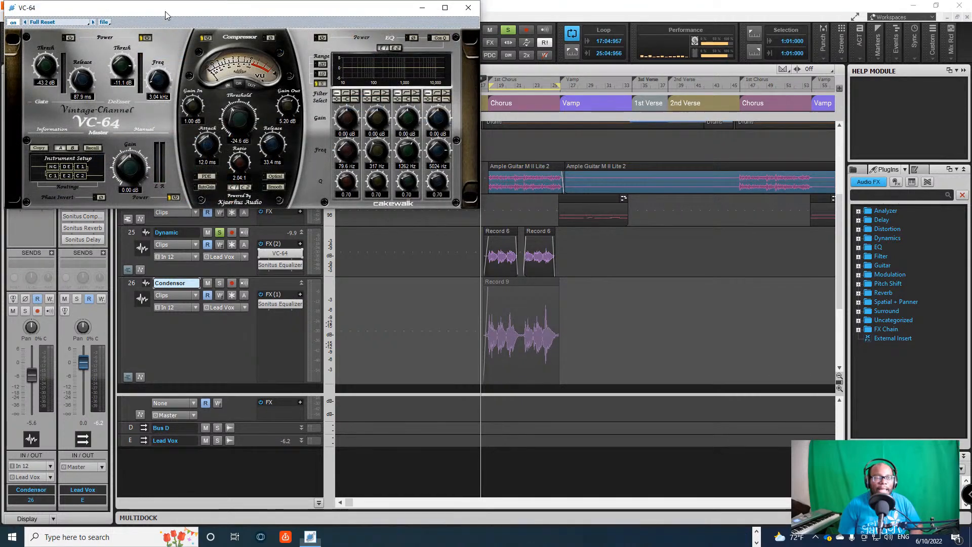
Open the Dynamic track's VC-64 plug-in and move its window clear of the Dynamic track's controls
left_click_drag(166, 11, 210, 50)
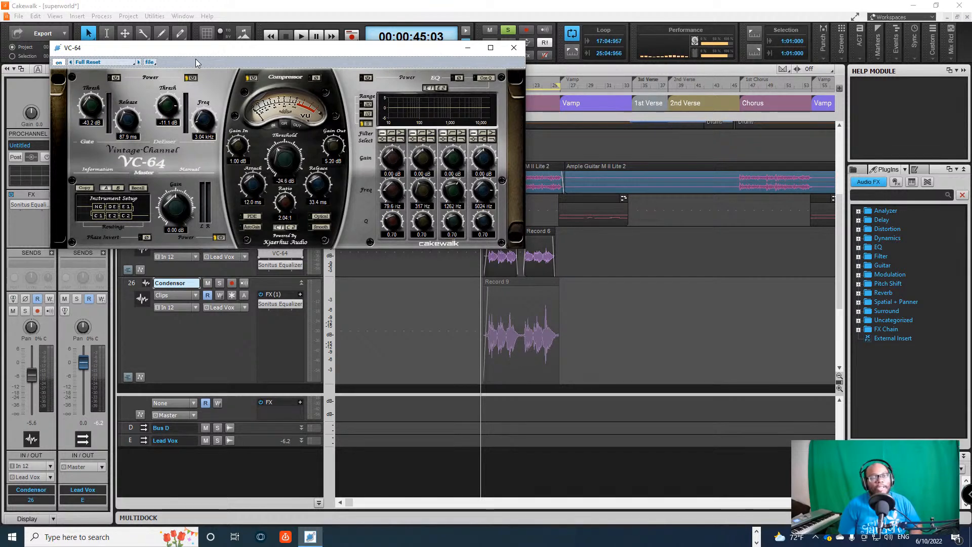
left_click_drag(219, 51, 229, 59)
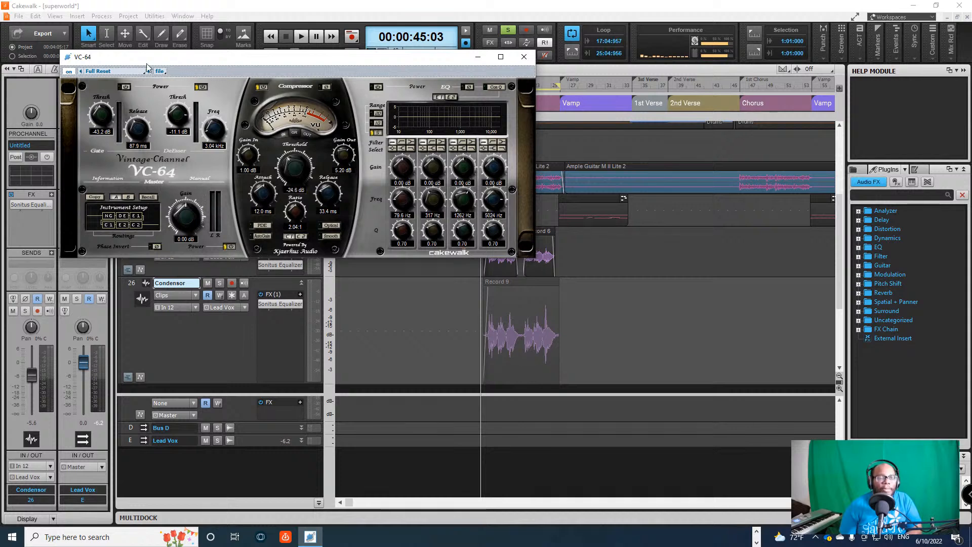
left_click_drag(215, 61, 248, 91)
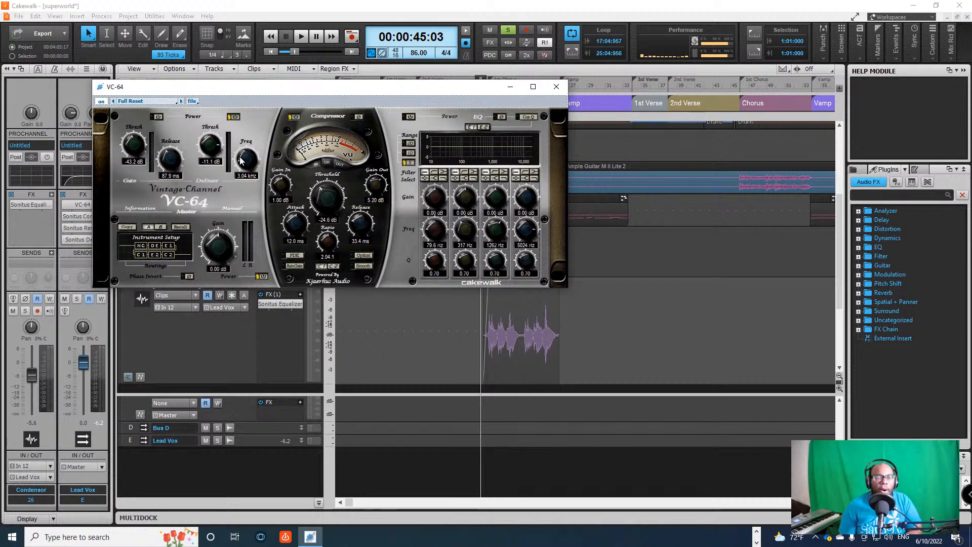
left_click_drag(287, 91, 497, 99)
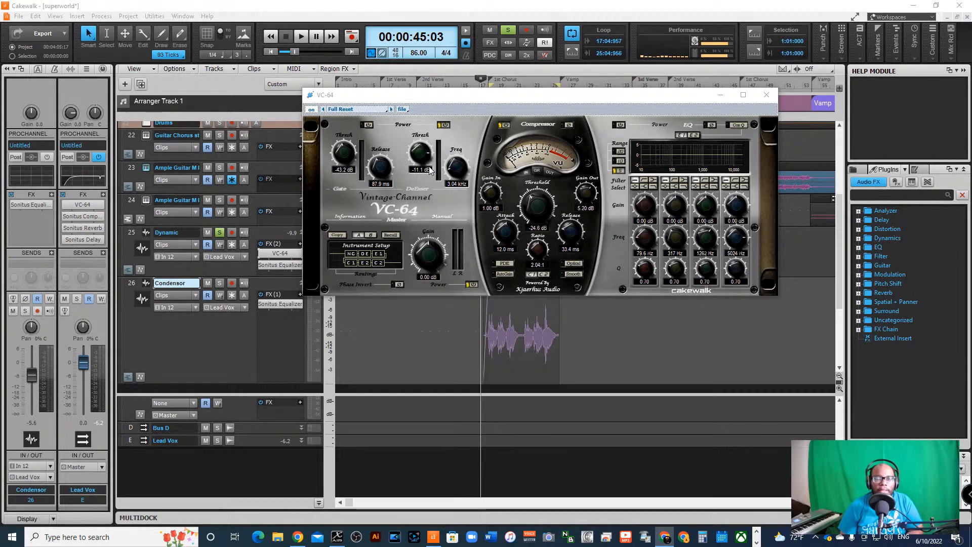
Set the VC-64 DeEsser threshold to -7.80 dB
left_click_drag(420, 159, 407, 112)
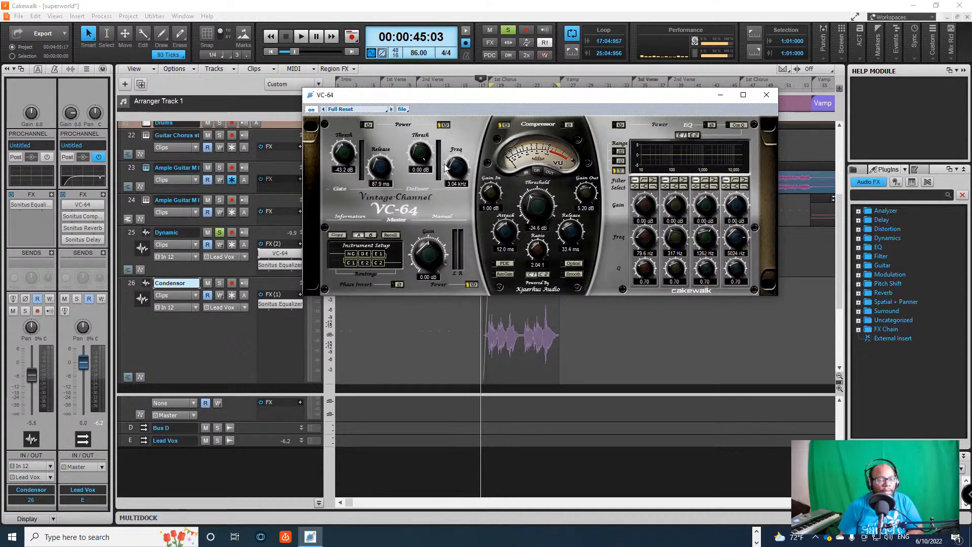
left_click_drag(421, 155, 421, 171)
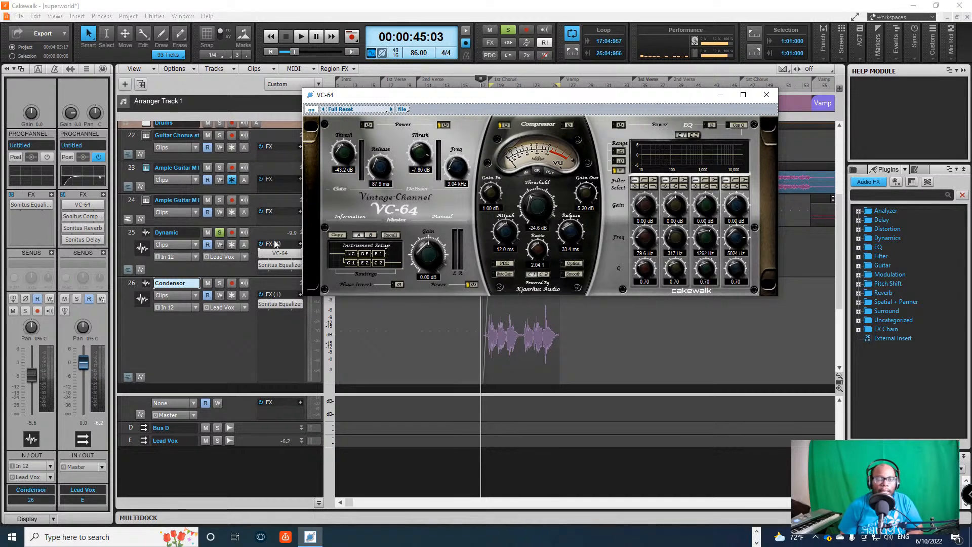
Bypass the Sonitus Equalizer on the Dynamic track and the whole effects rack on the Lead Vox bus
left_click(262, 266)
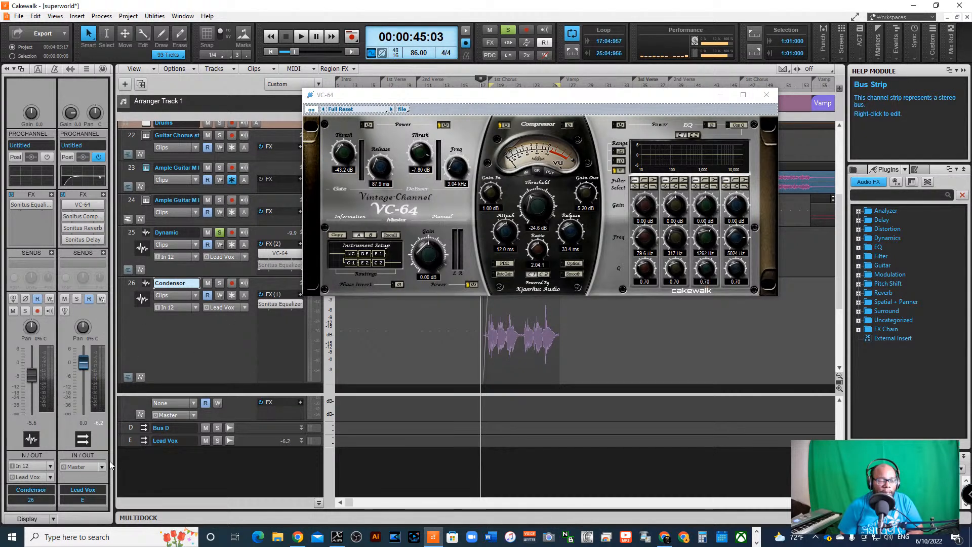
left_click(130, 440)
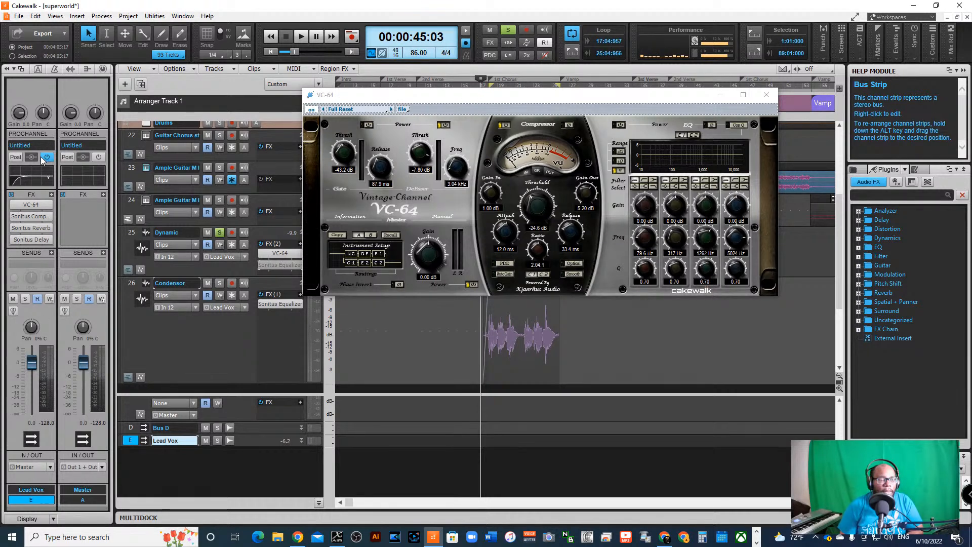
left_click(12, 195)
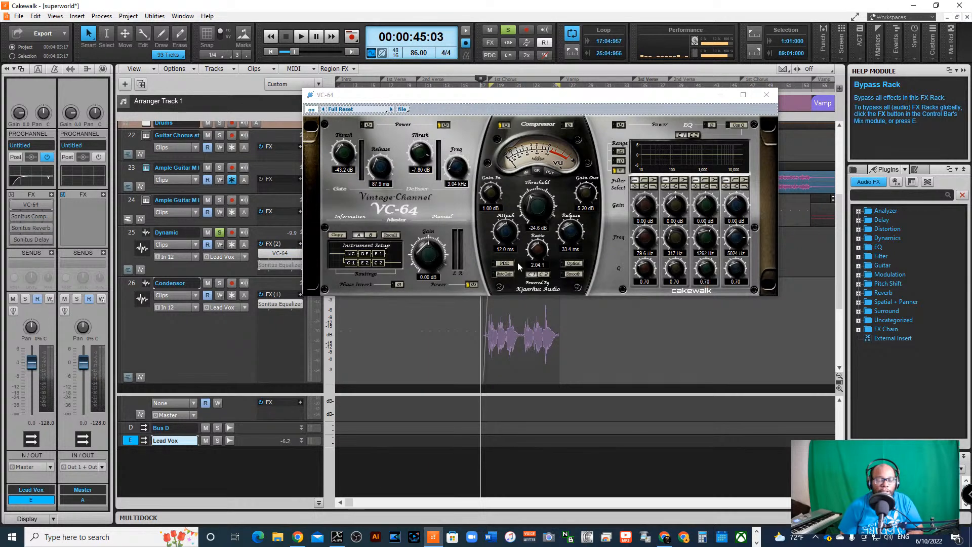
During playback, sweep the VC-64 DeEsser threshold down and back up, settle it at -9.90 dB, and stop
key("space")
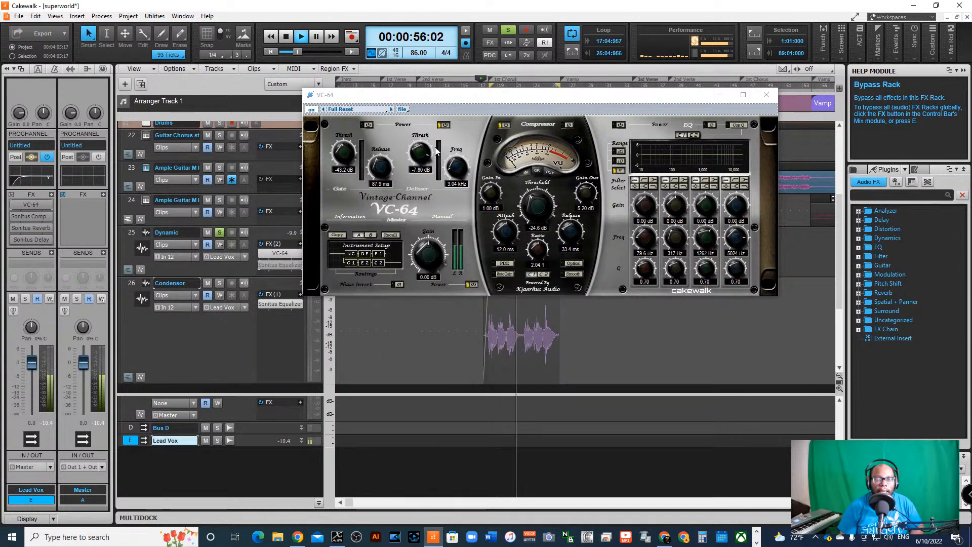
left_click_drag(413, 158, 425, 187)
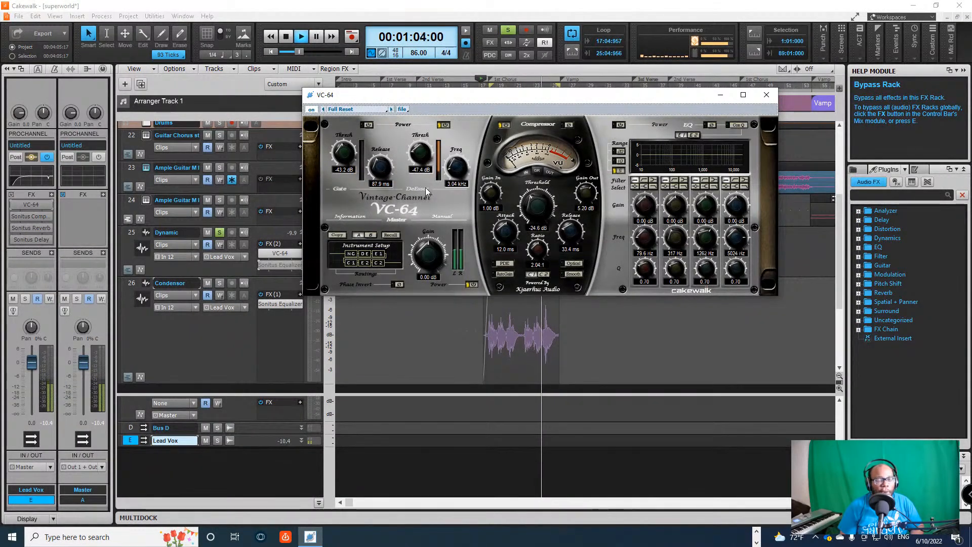
left_click_drag(425, 187, 414, 126)
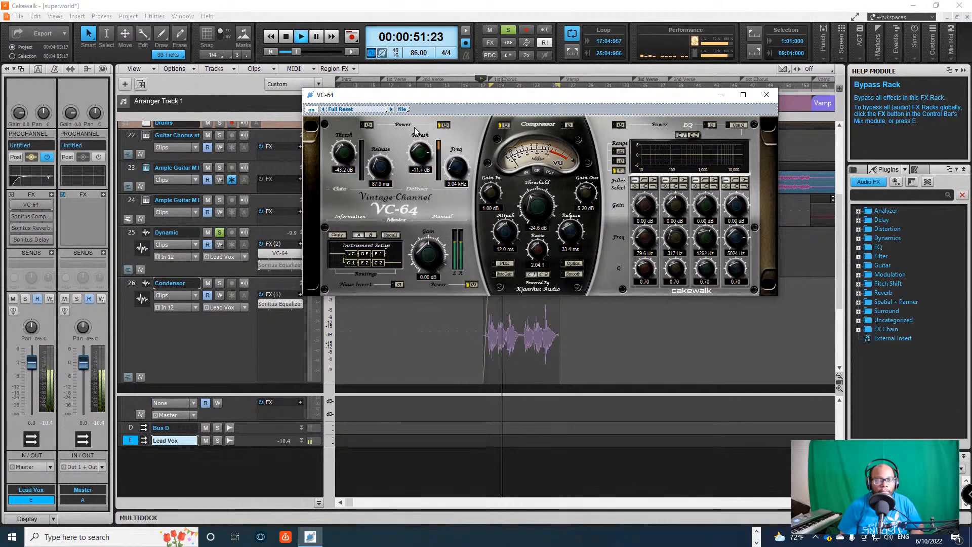
scroll(418, 152, "up", 2)
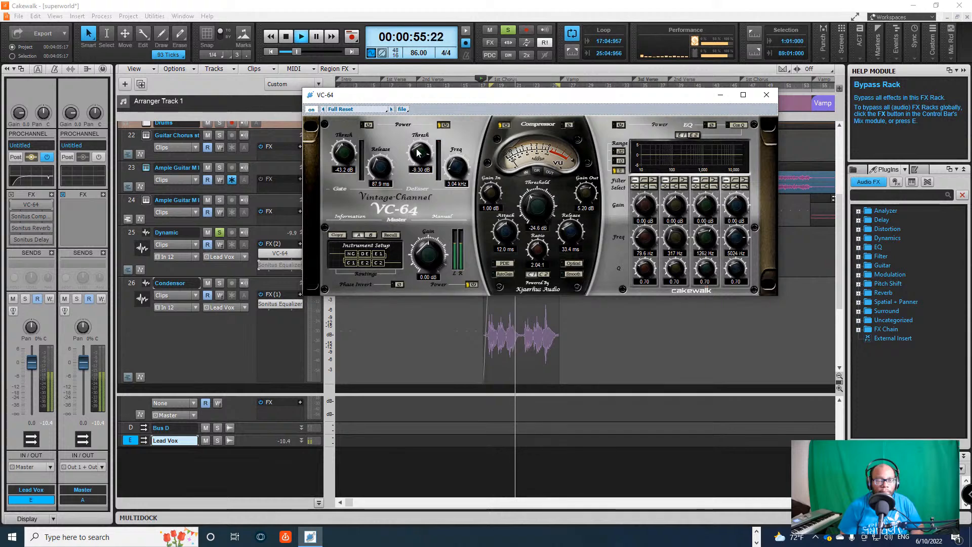
scroll(418, 152, "down", 2)
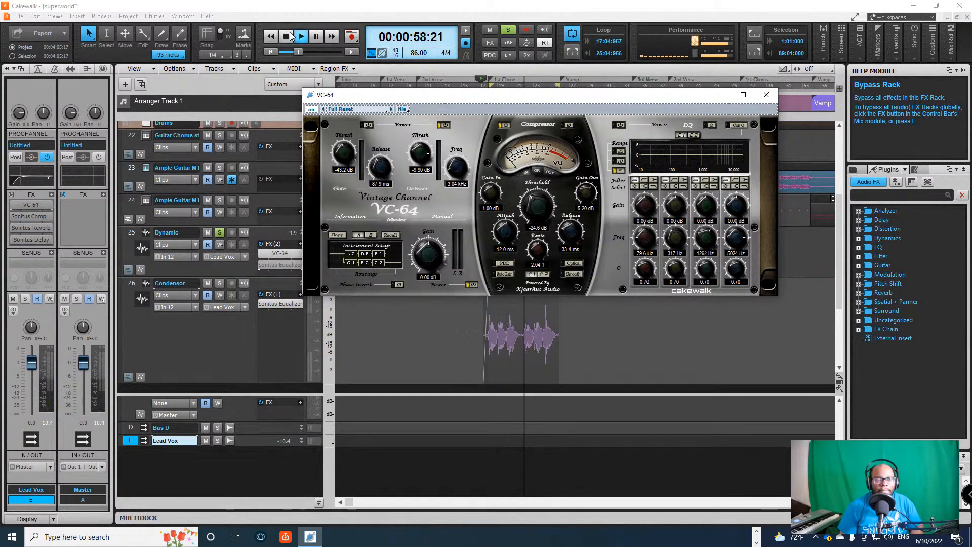
key("space")
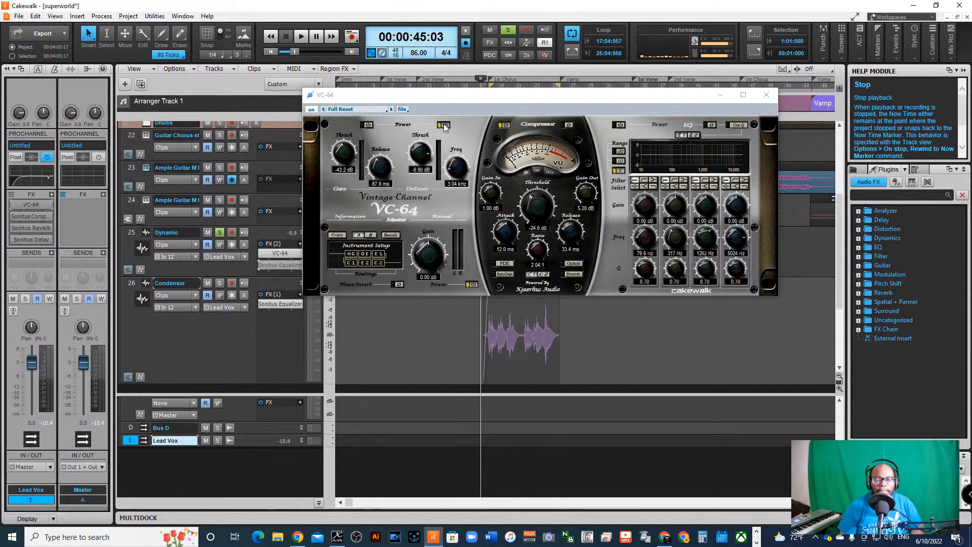
Look through the VC-64 preset list without changing the loaded Full Reset preset
left_click(387, 109)
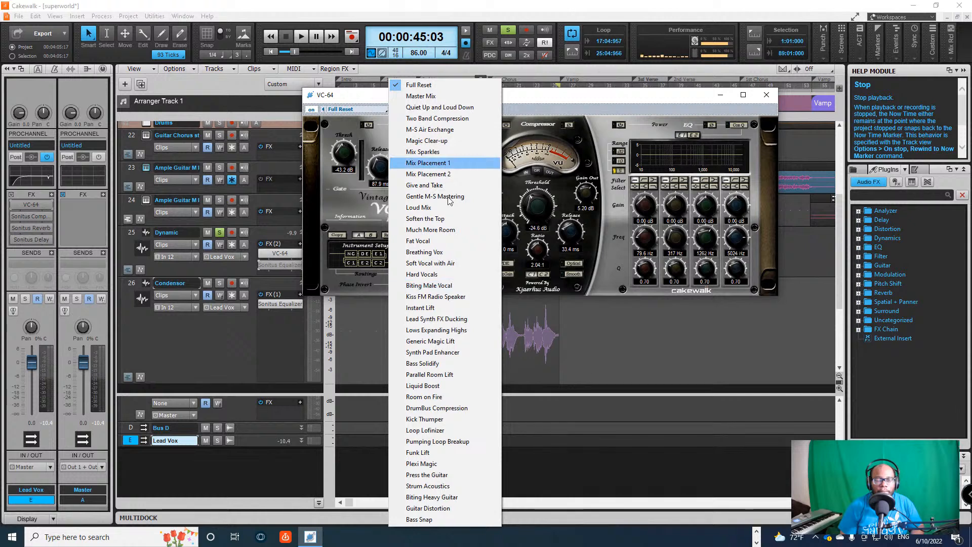
left_click(532, 100)
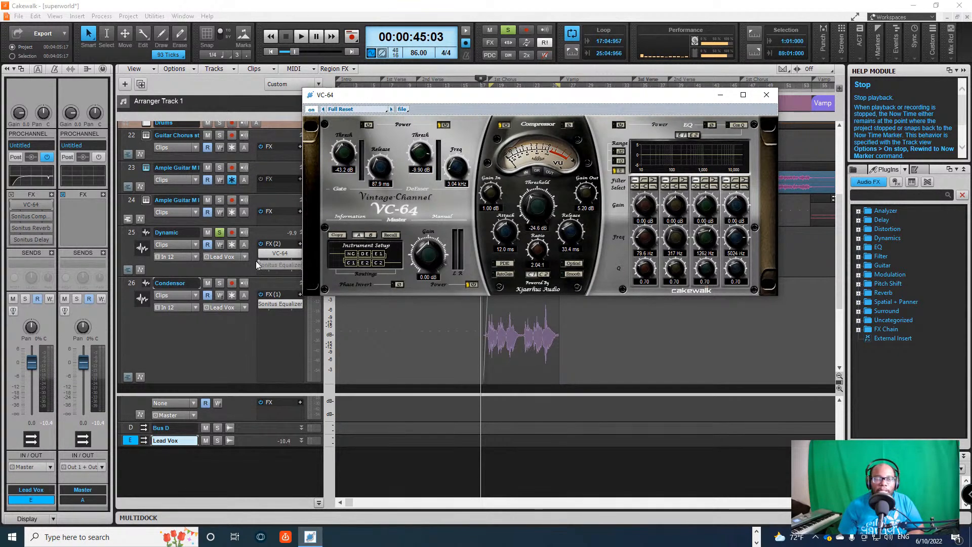
Play the soloed Dynamic track and switch off the VC-64's compressor section while listening
left_click(285, 259)
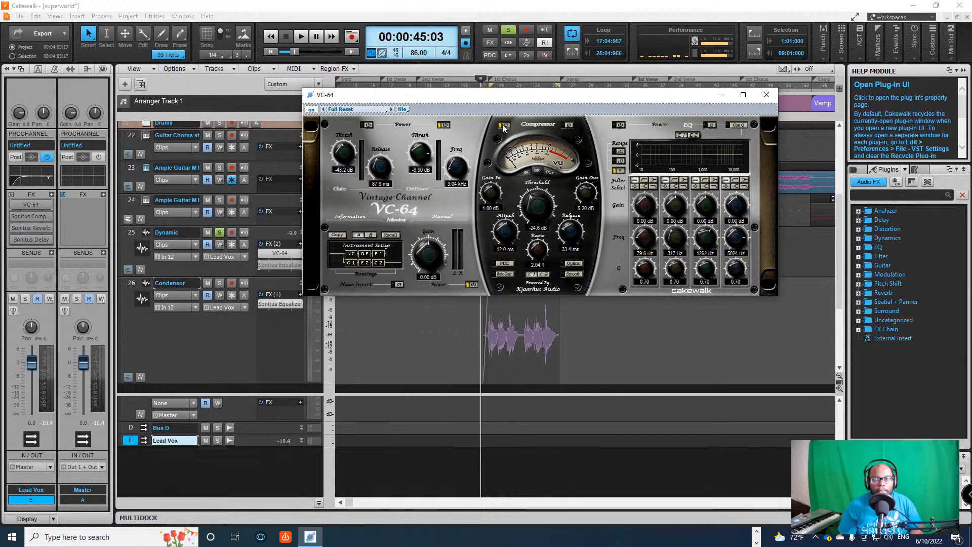
left_click(301, 36)
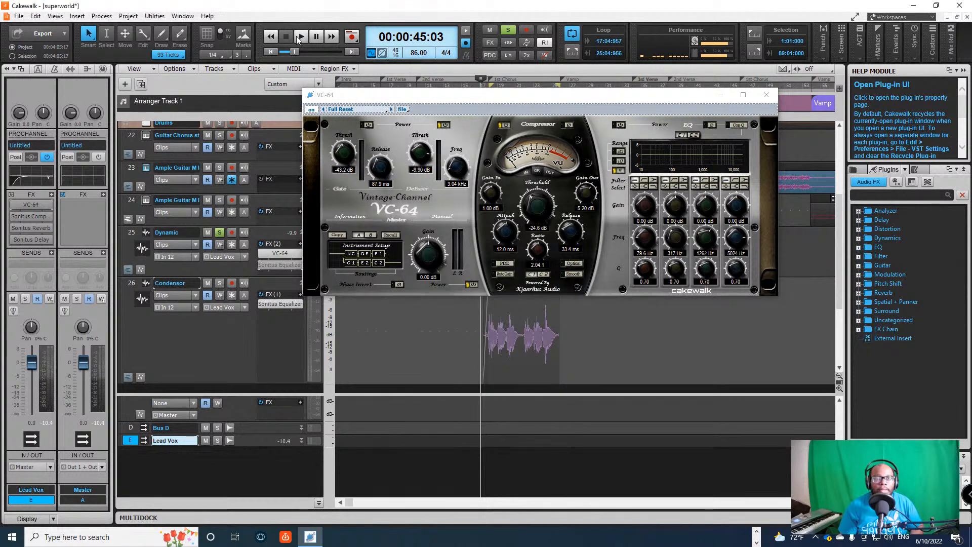
left_click(506, 124)
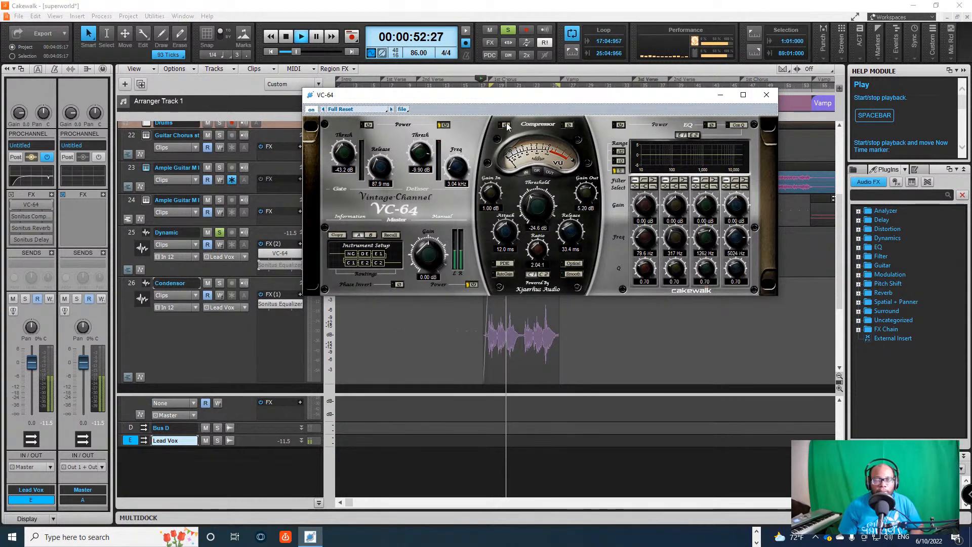
Compare the Dynamic track with the VC-64 compressor on and off, leave it on, stop playback, and close the plug-in
left_click(506, 123)
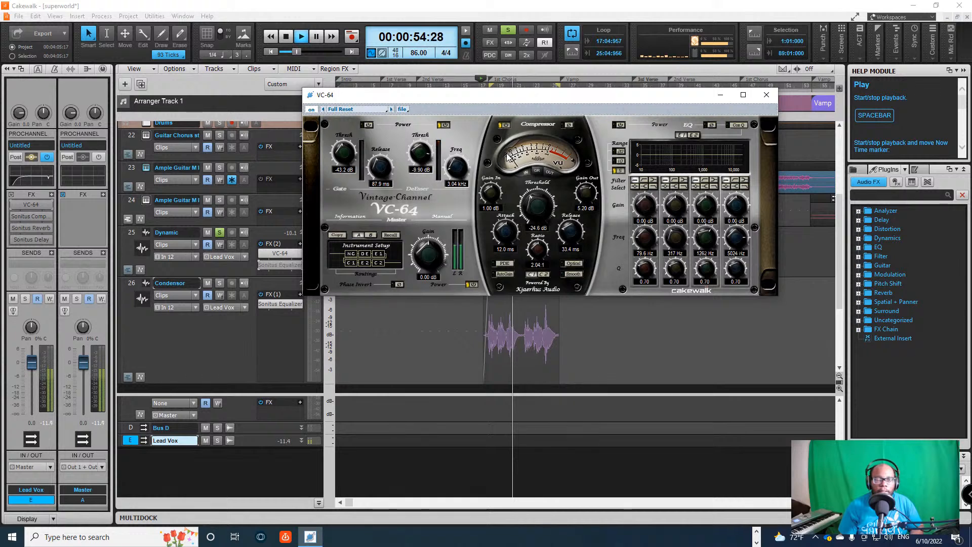
left_click(504, 124)
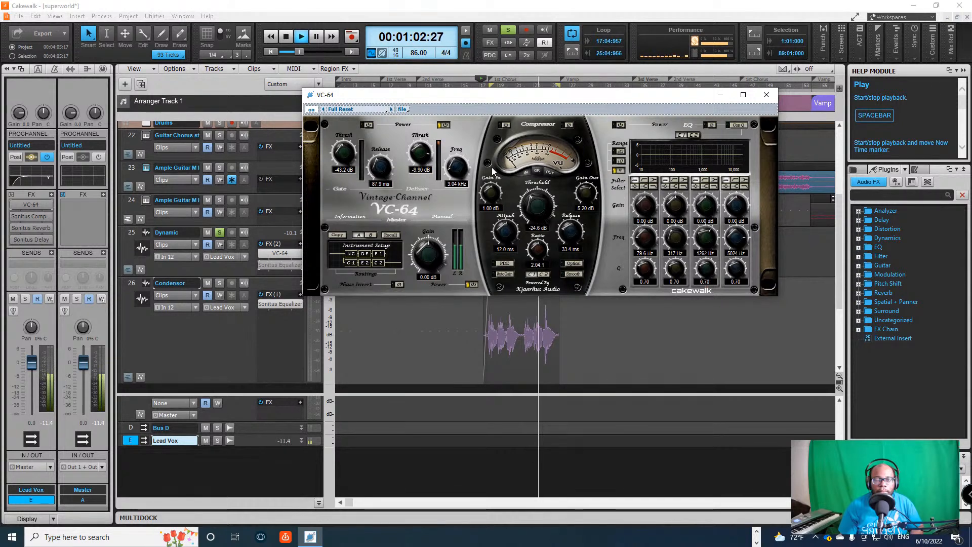
left_click(503, 124)
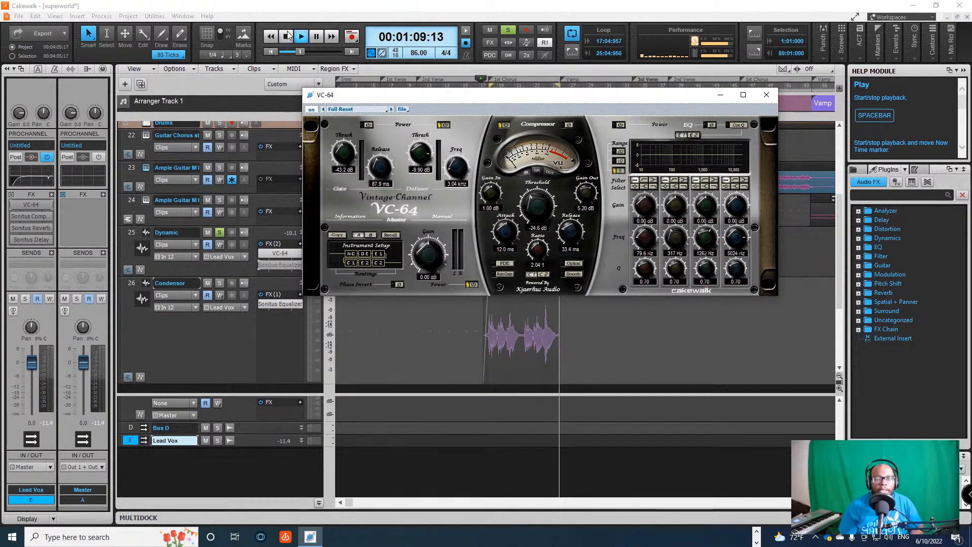
key("space")
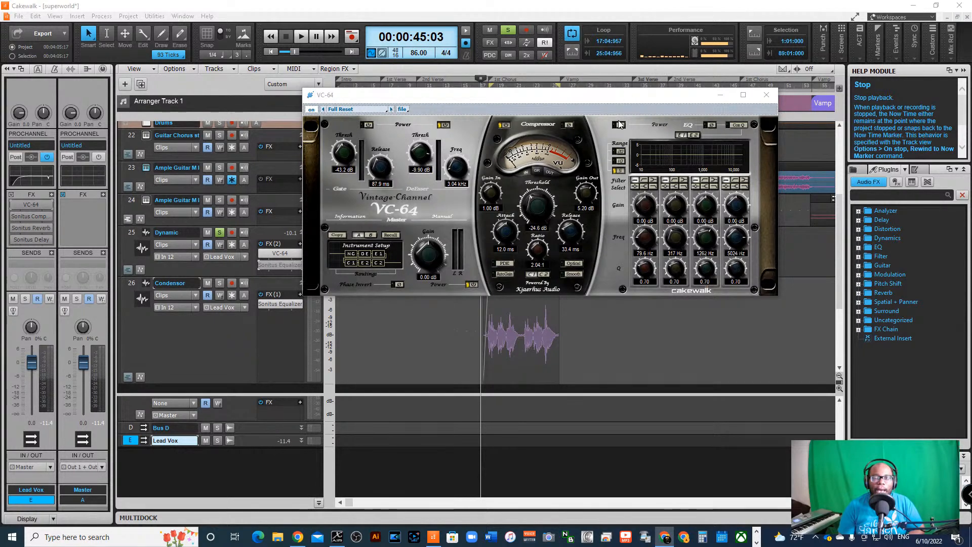
left_click(765, 94)
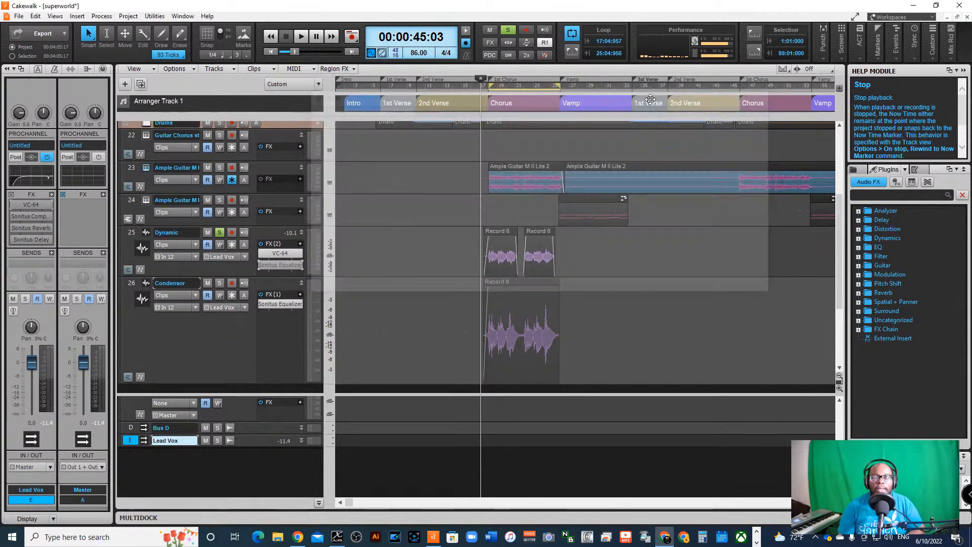
Examine the excluded plug-ins in the Cakewalk Plug-in Manager across the audio effect, instrument, MIDI effect, media object and control surface categories
left_click(155, 17)
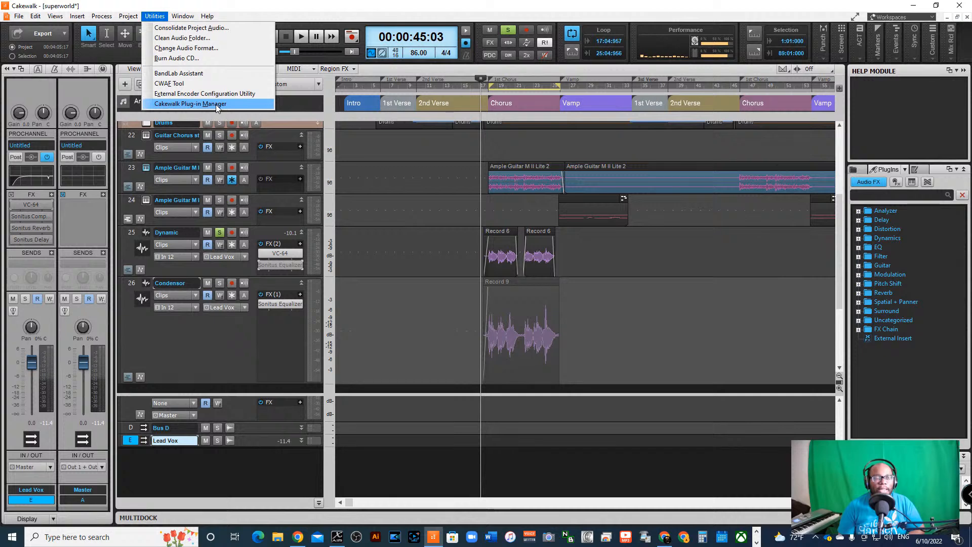
left_click(242, 102)
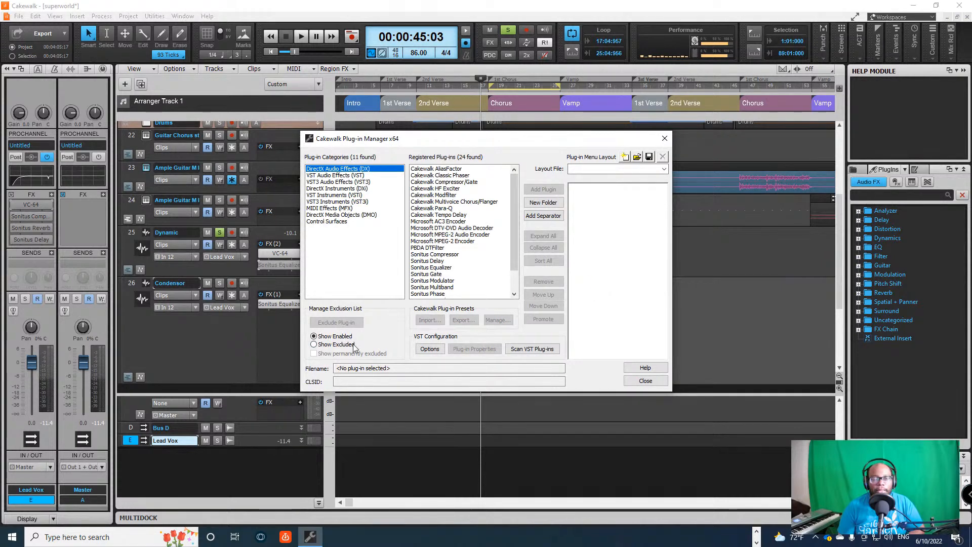
left_click(337, 345)
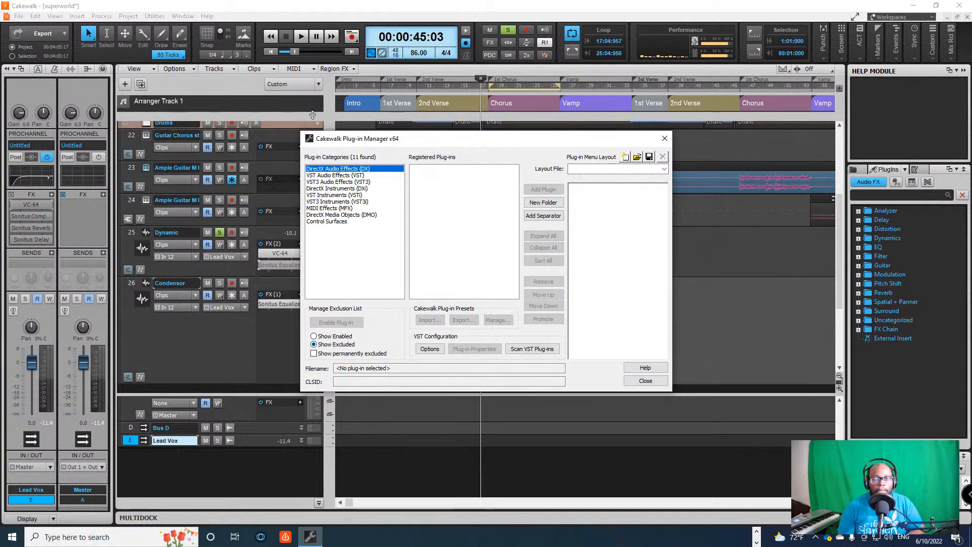
left_click(356, 176)
left_click(357, 182)
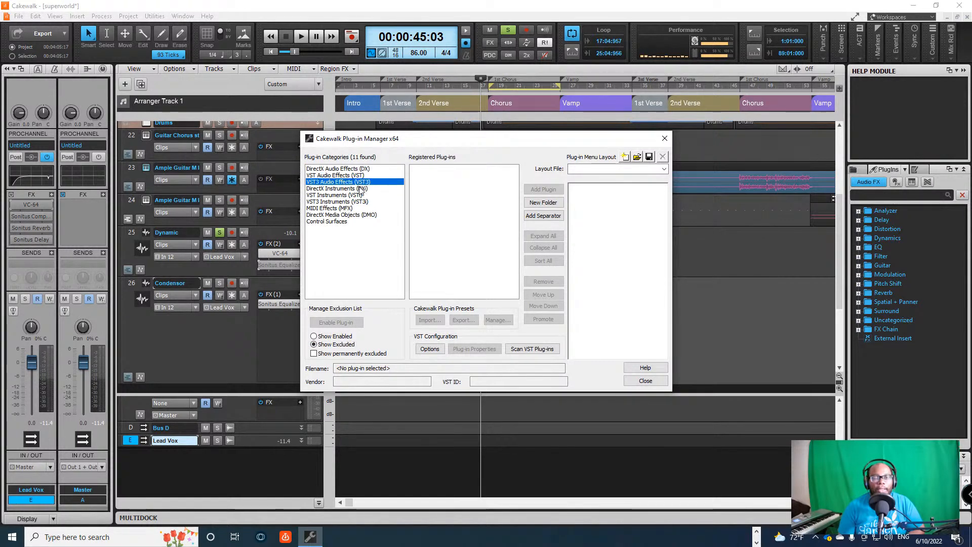
left_click(360, 190)
left_click(360, 195)
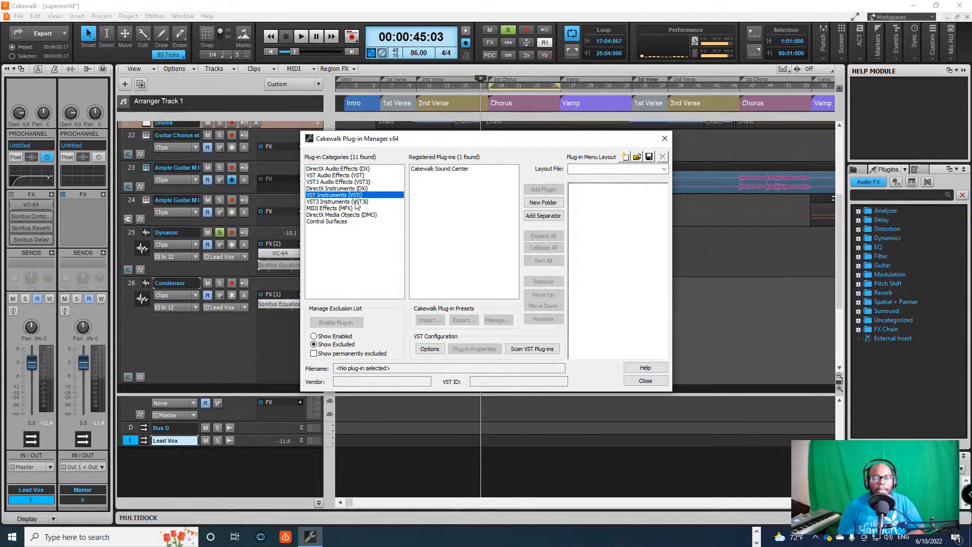
left_click(357, 202)
left_click(353, 189)
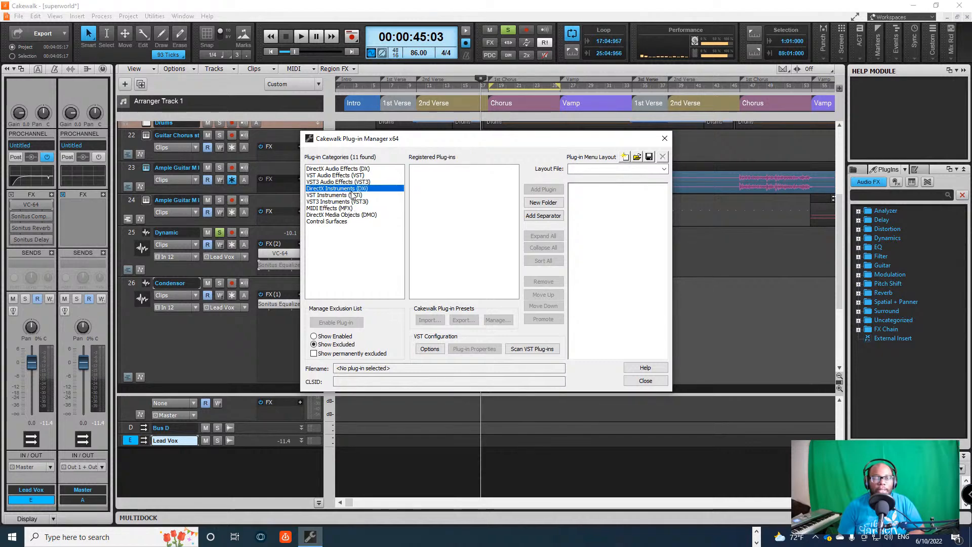
left_click(378, 195)
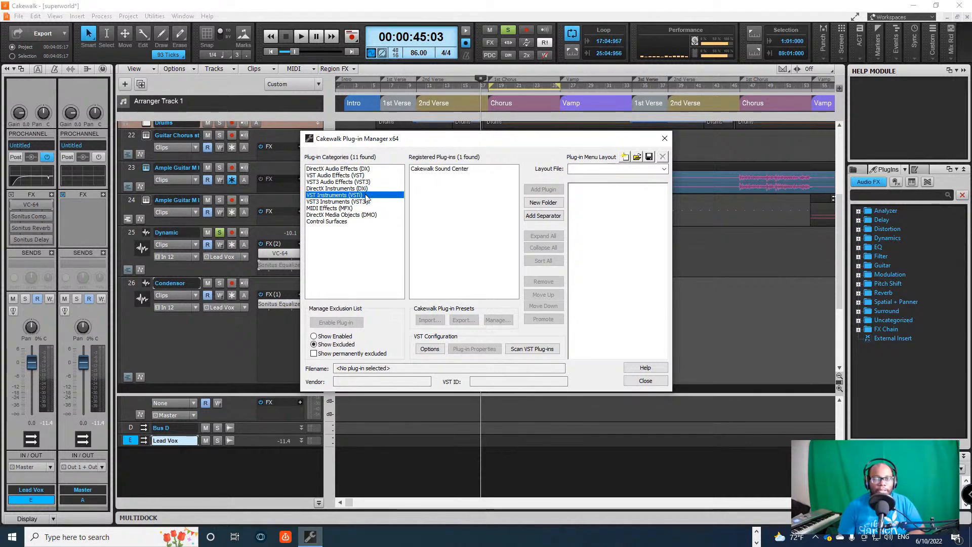
left_click(362, 202)
left_click(363, 208)
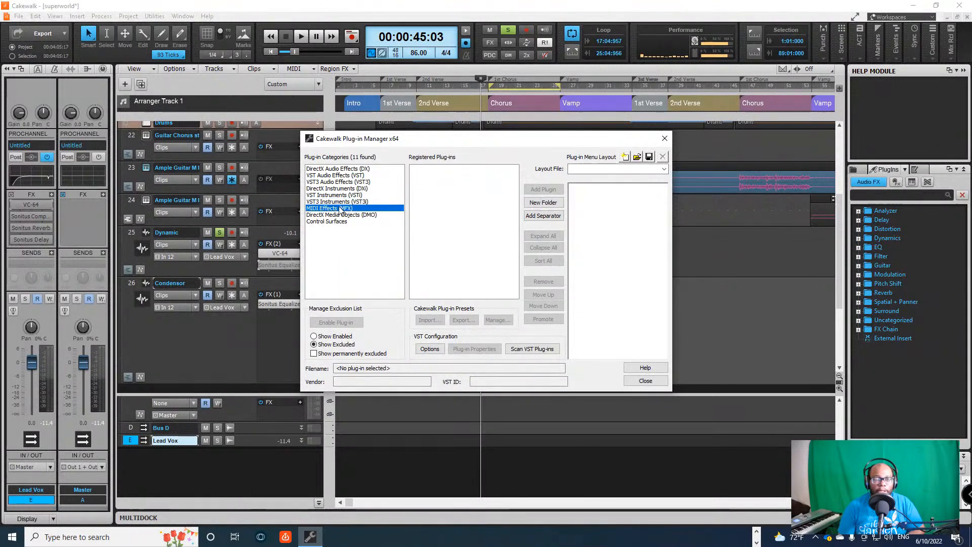
left_click(347, 216)
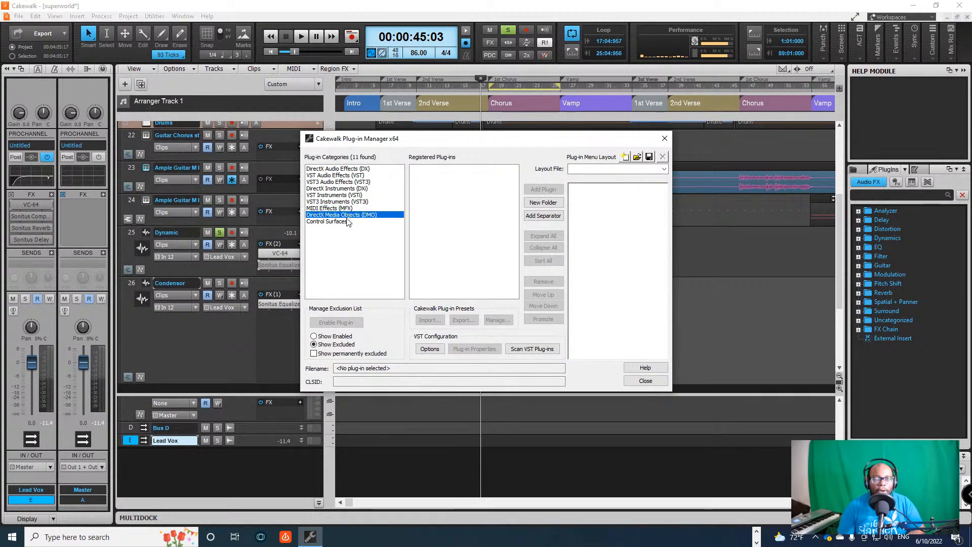
left_click(339, 222)
left_click(357, 215)
left_click(352, 208)
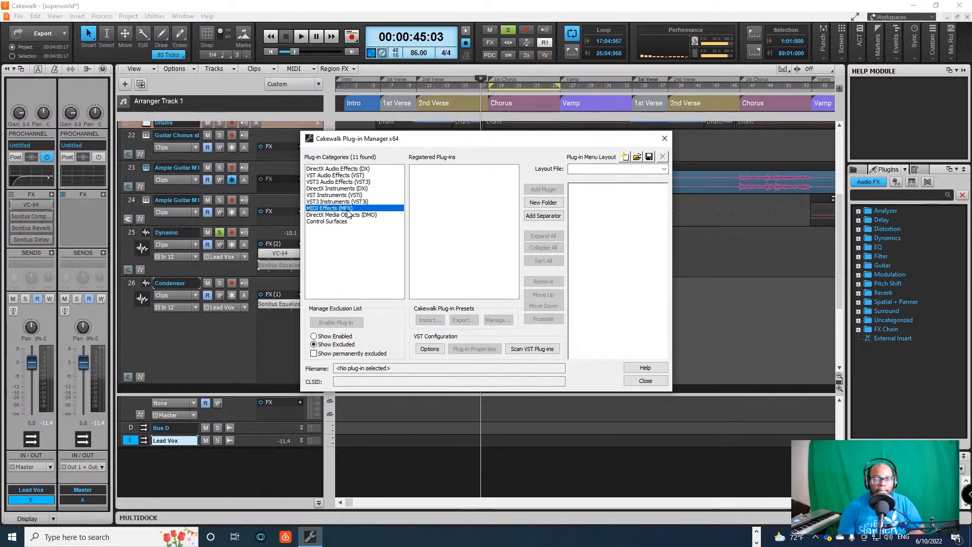
left_click(359, 202)
left_click(357, 195)
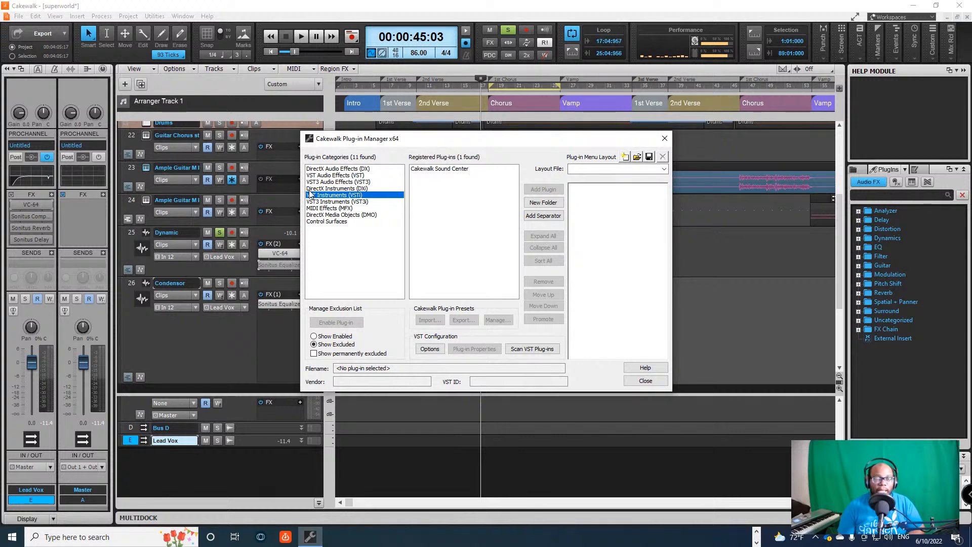
left_click(363, 169)
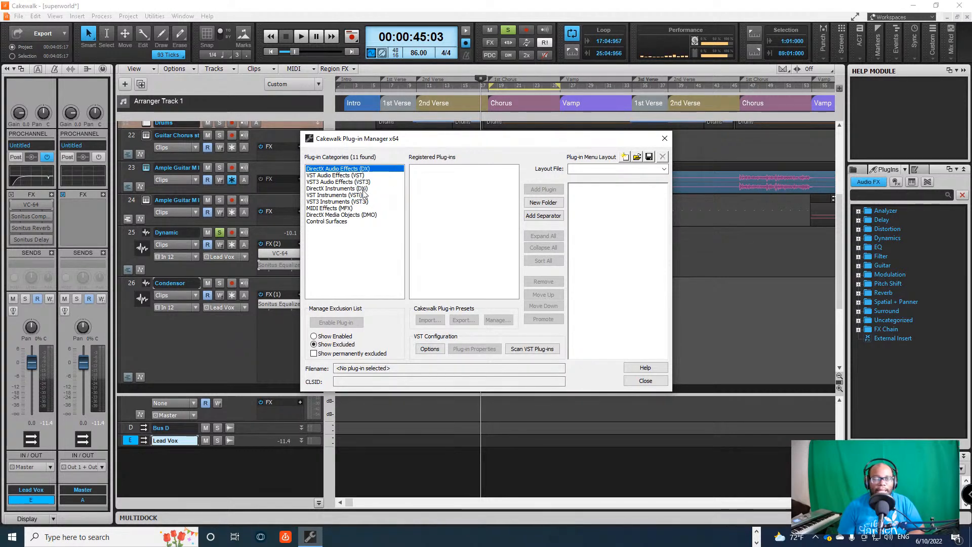
Look through the enabled DirectX and VST audio effects, compare the file details of VC-64 and VX-64 Vocal Strip, and close the manager
left_click(345, 337)
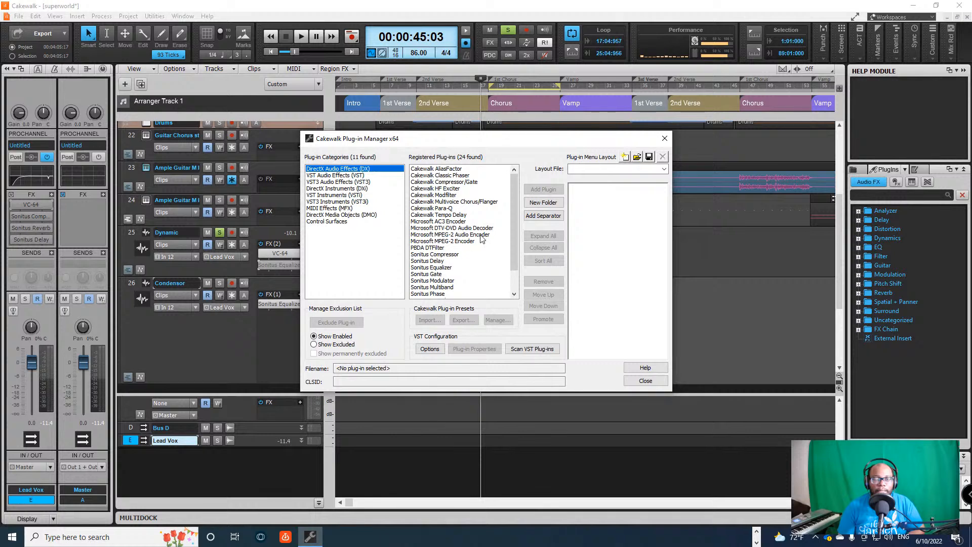
scroll(481, 239, "down", 2)
left_click(357, 177)
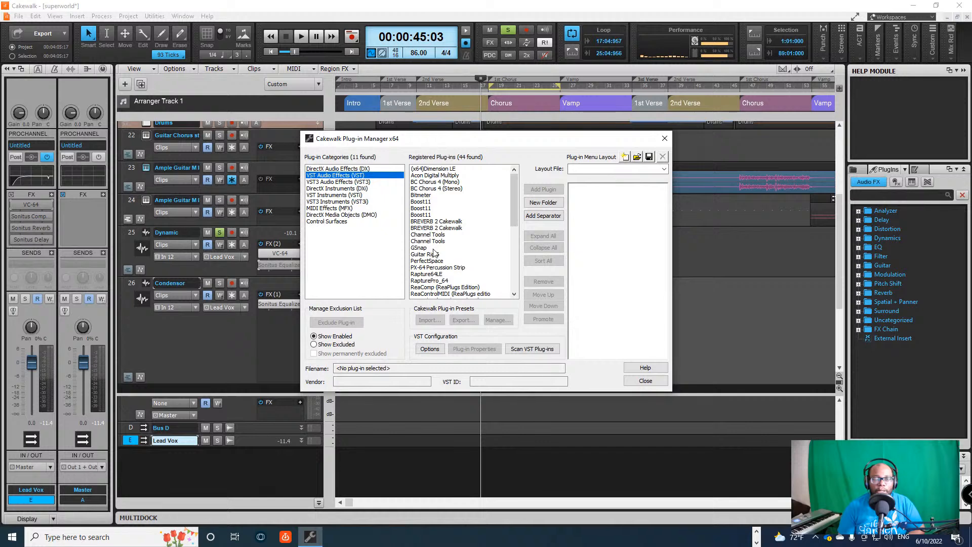
scroll(432, 233, "down", 1)
scroll(445, 253, "down", 8)
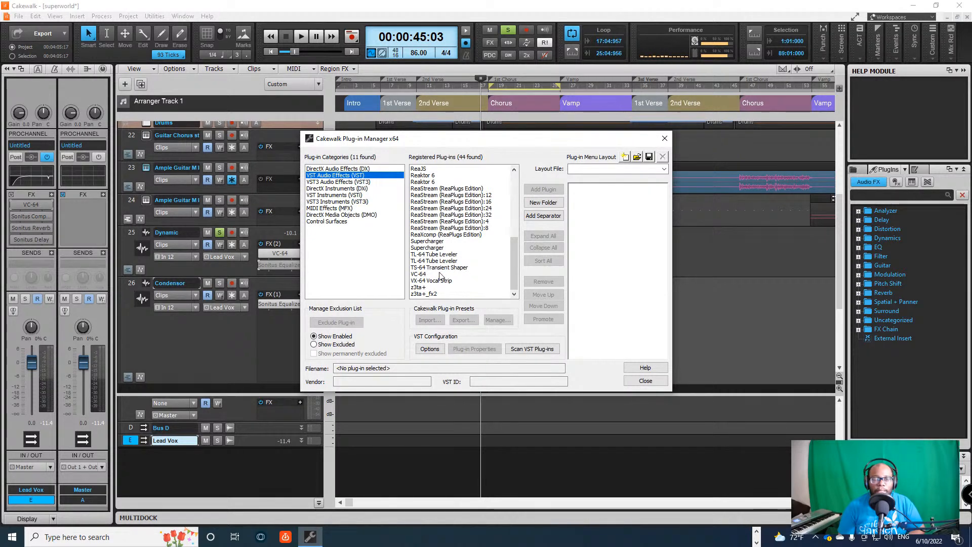
left_click(450, 274)
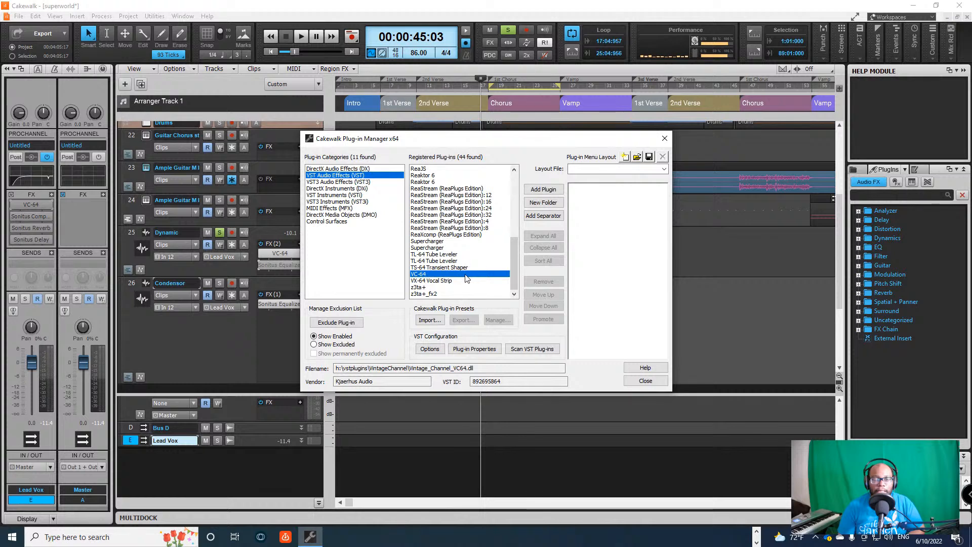
left_click(431, 281)
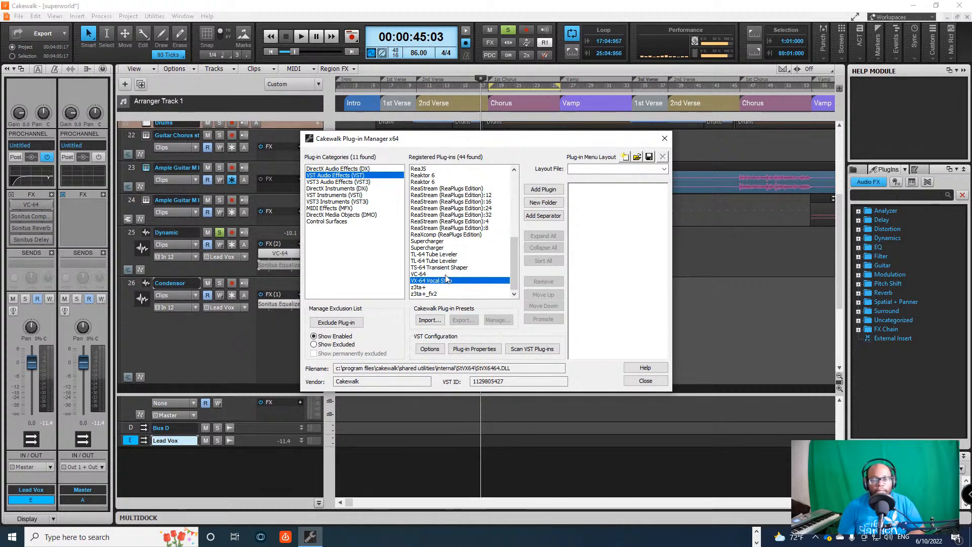
left_click(445, 274)
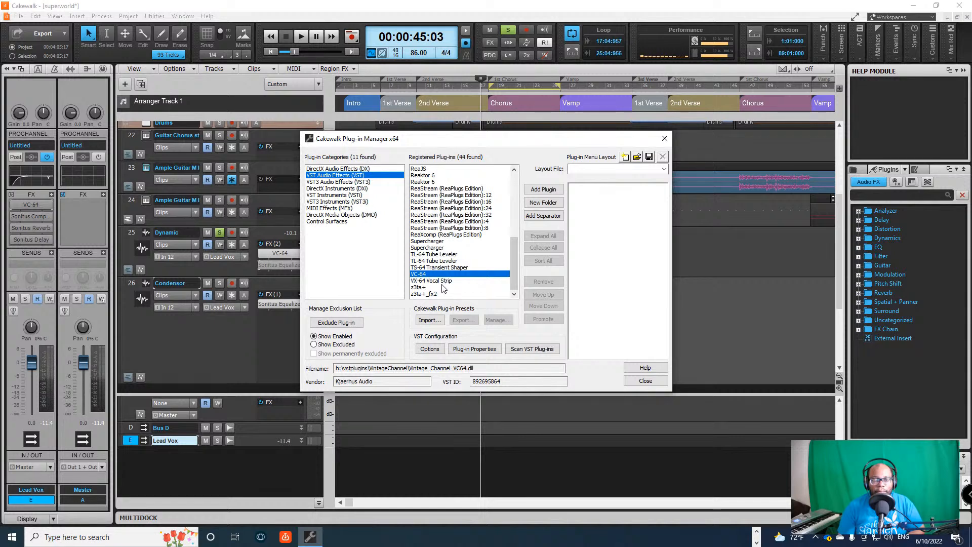
left_click(442, 281)
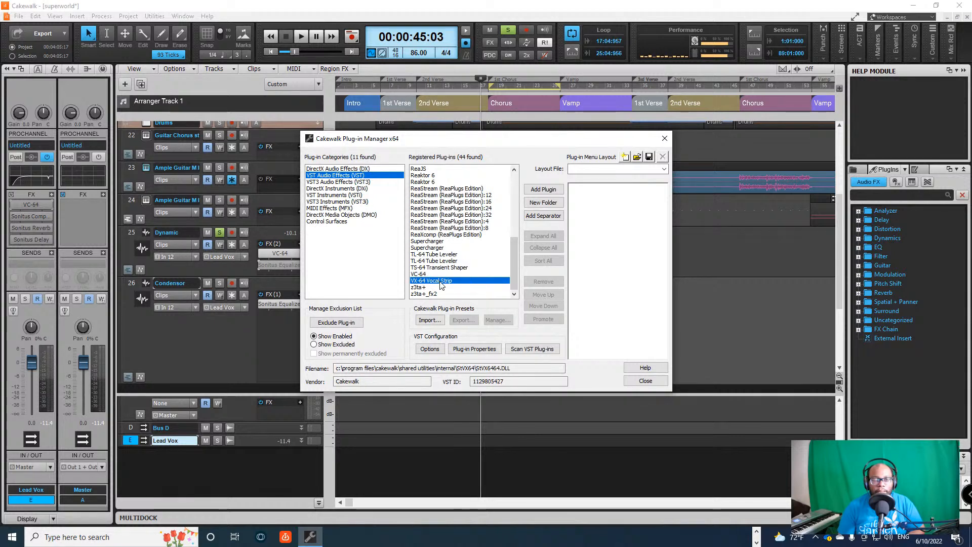
left_click(443, 274)
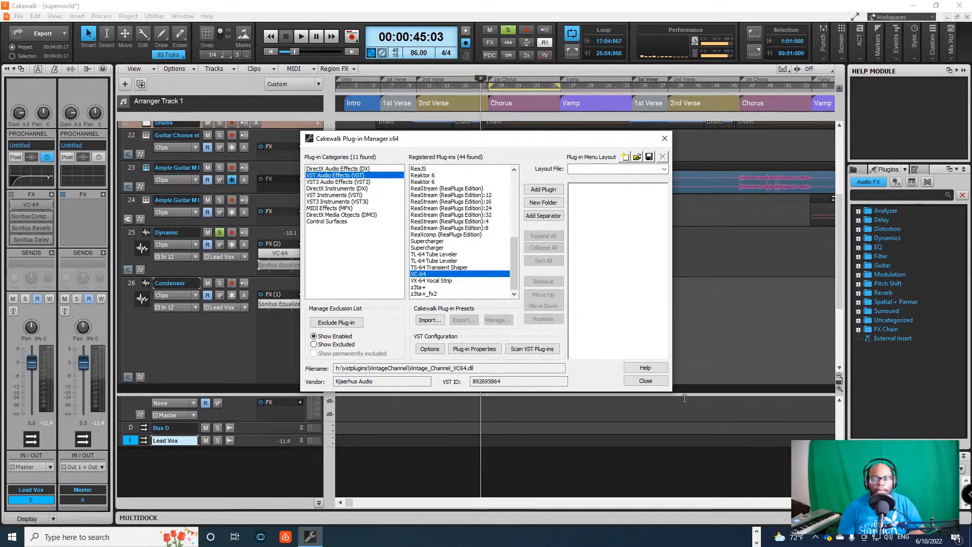
left_click(645, 380)
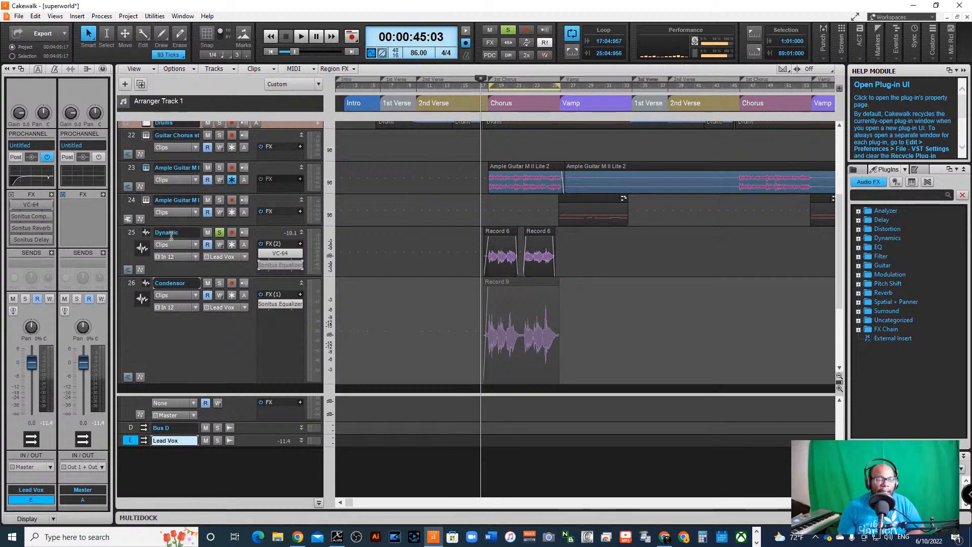
Take the Dynamic track out of solo and solo the Condensor track instead
left_click(220, 232)
left_click(234, 284)
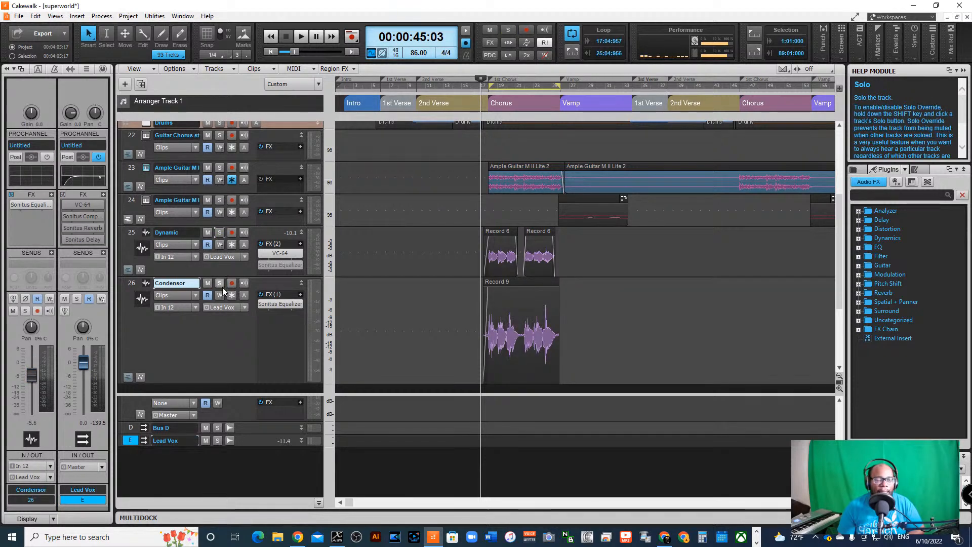
left_click(219, 283)
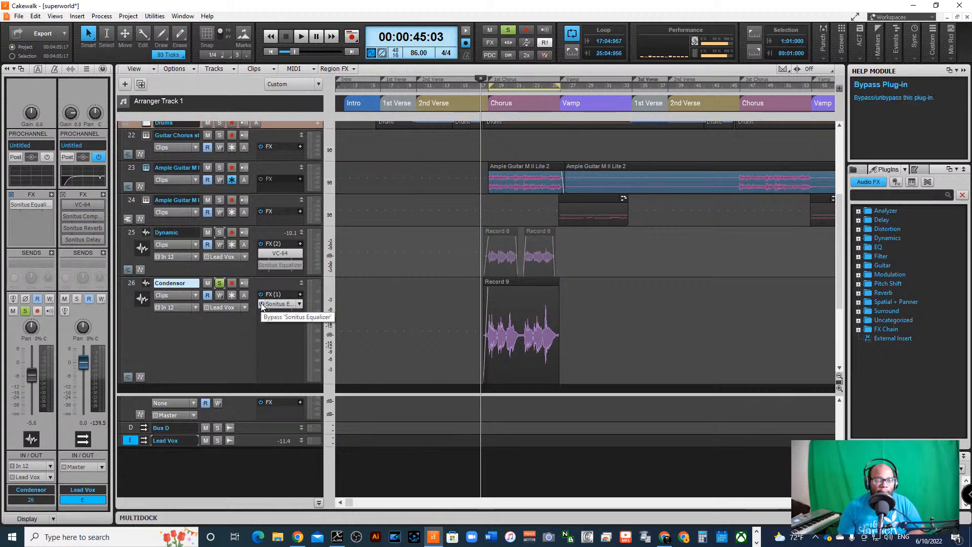
Review the Condensor track's Sonitus Equalizer band settings, close the equalizer, and show the Lead Vox bus strip
double_click(280, 305)
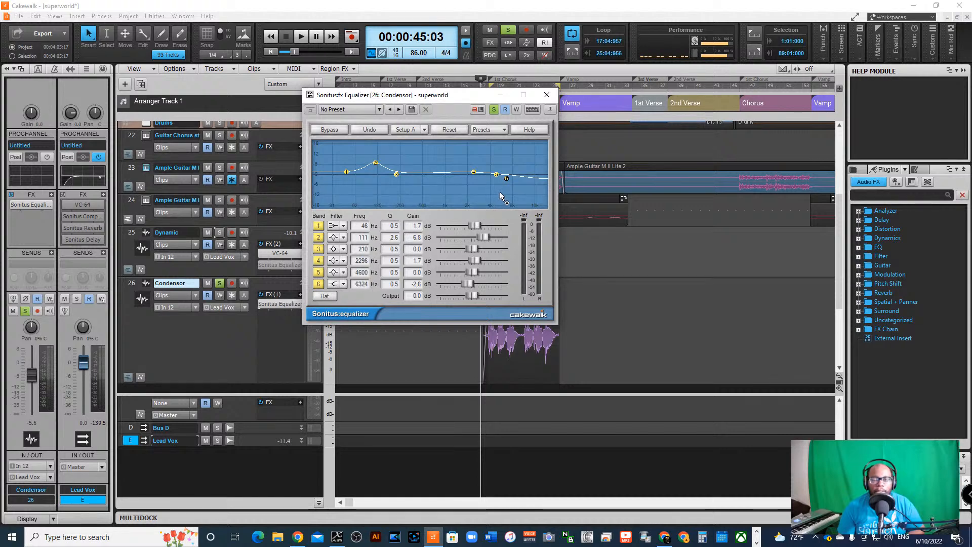
left_click(547, 94)
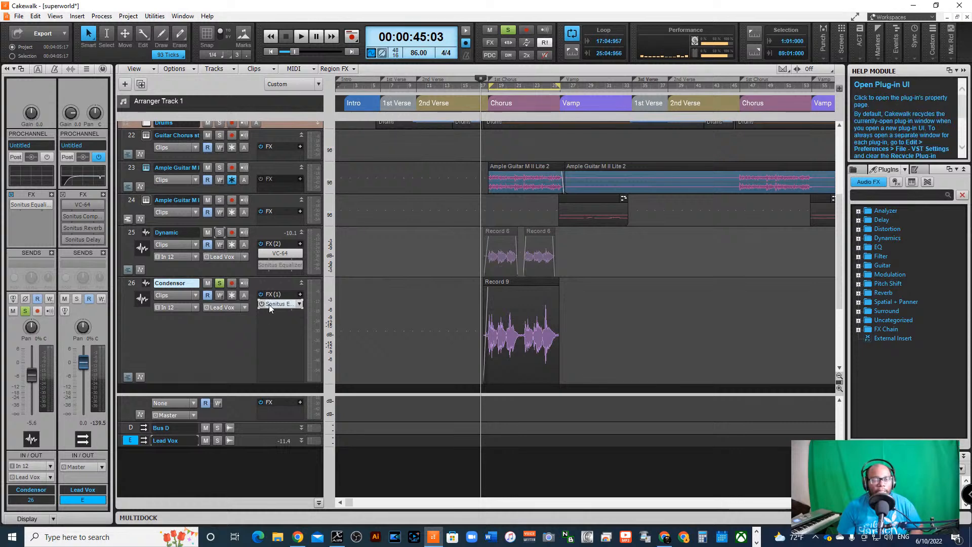
left_click(134, 284)
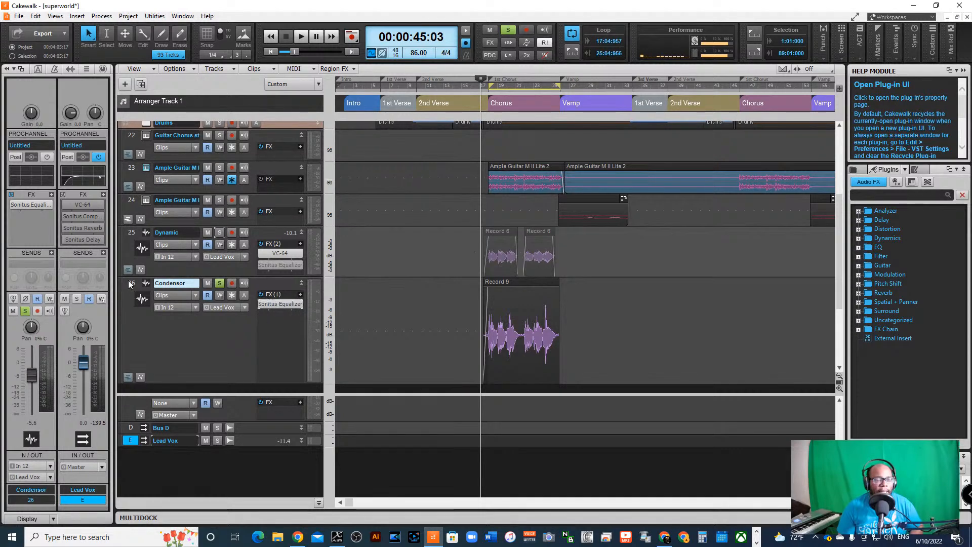
left_click(130, 440)
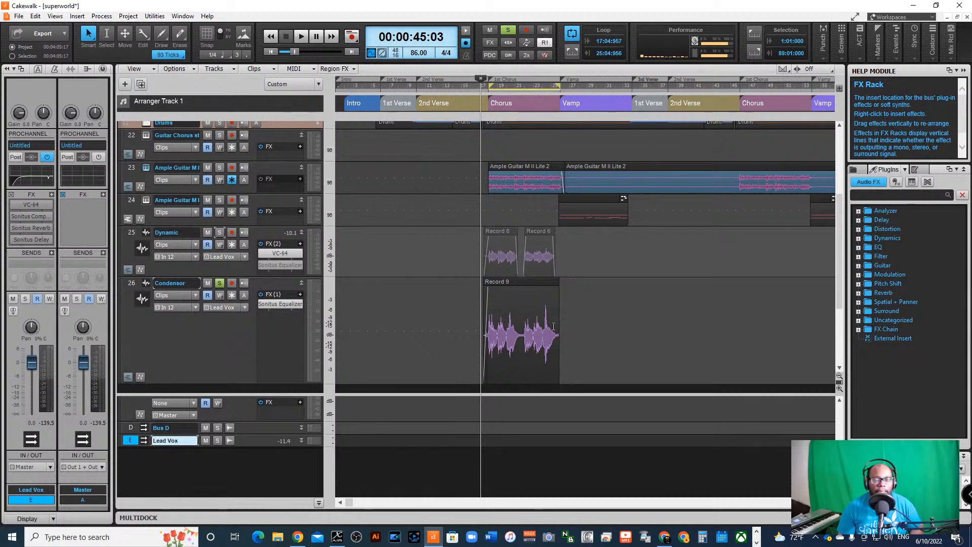
Bypass the Sonitus Equalizer on the Condensor track, play the soloed vocal without it, and stop
left_click(260, 312)
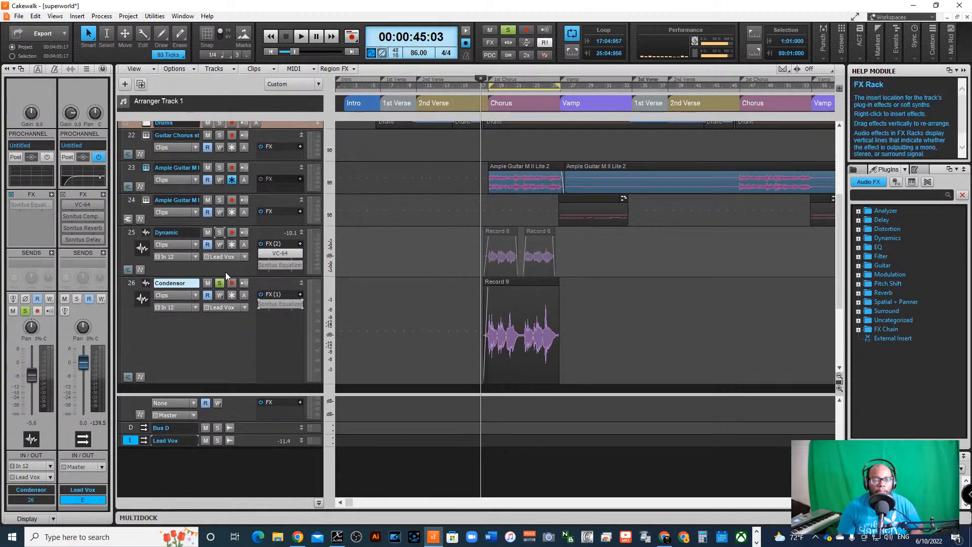
key("space")
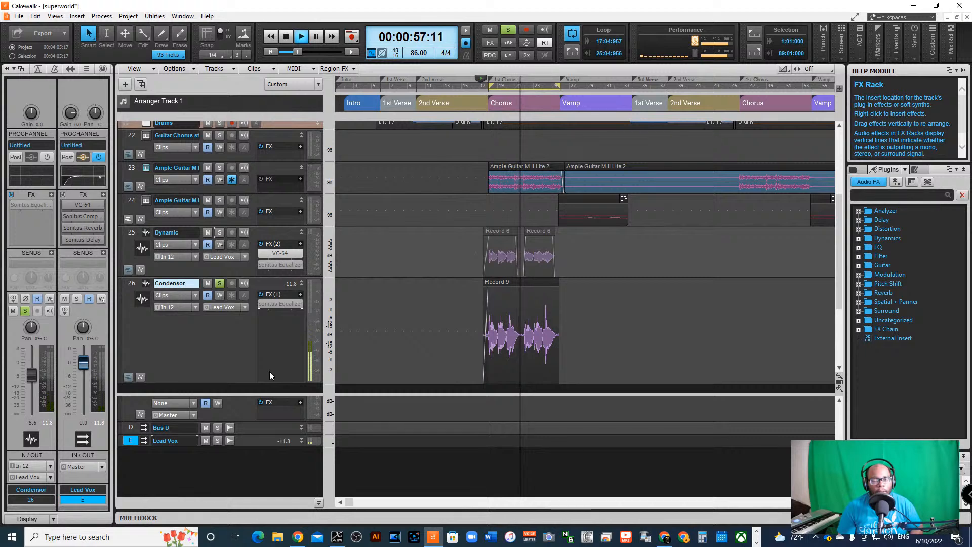
key("space")
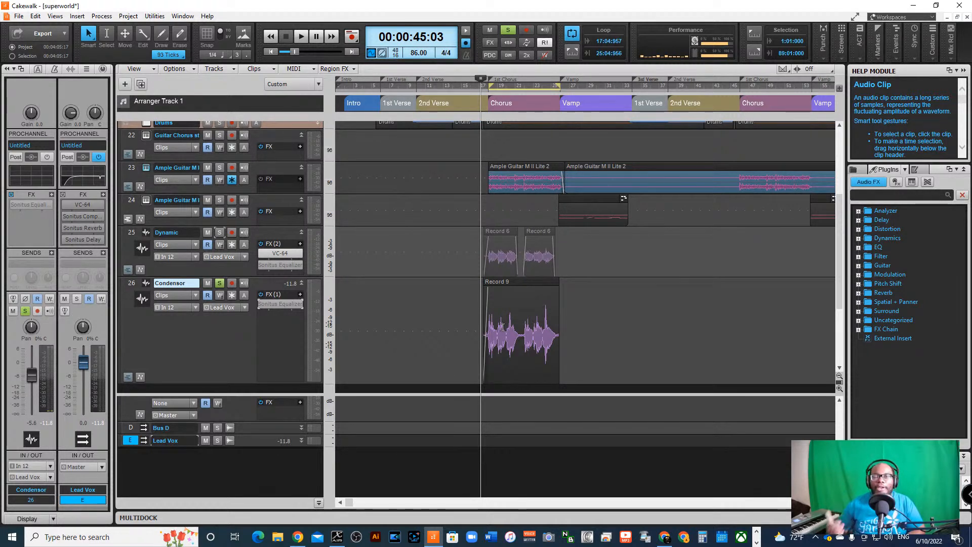
Select the Condensor track, look through the preset list of the Gain audio process, and cancel without applying it
left_click(102, 17)
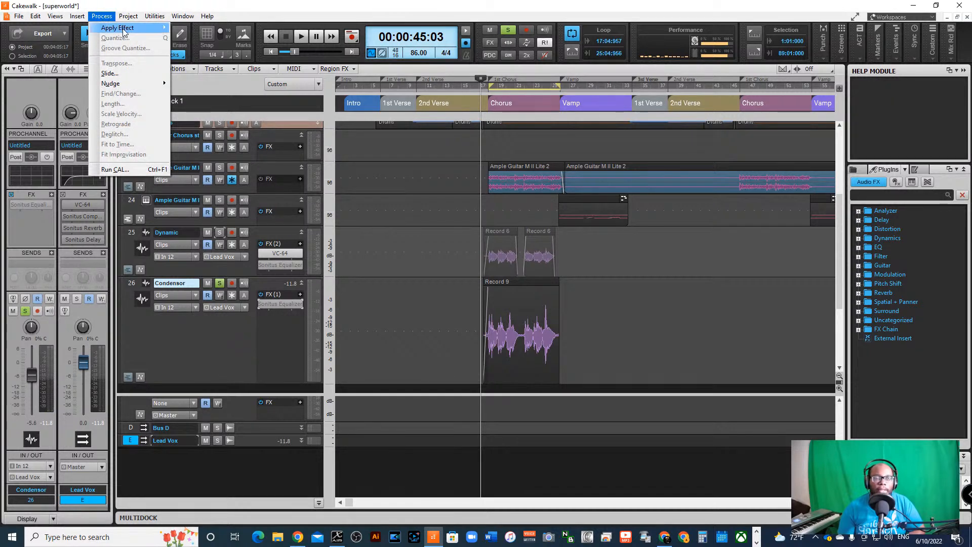
mouse_move(124, 31)
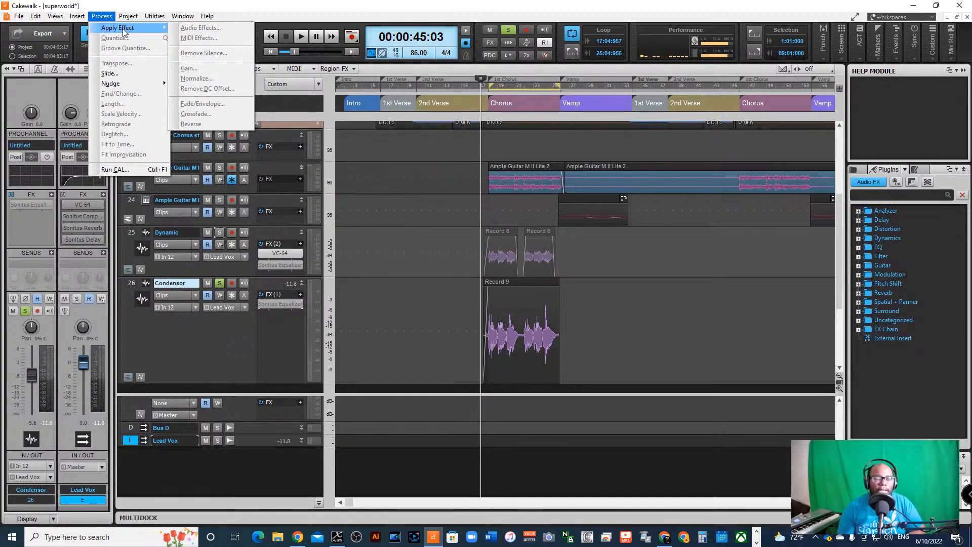
left_click(196, 331)
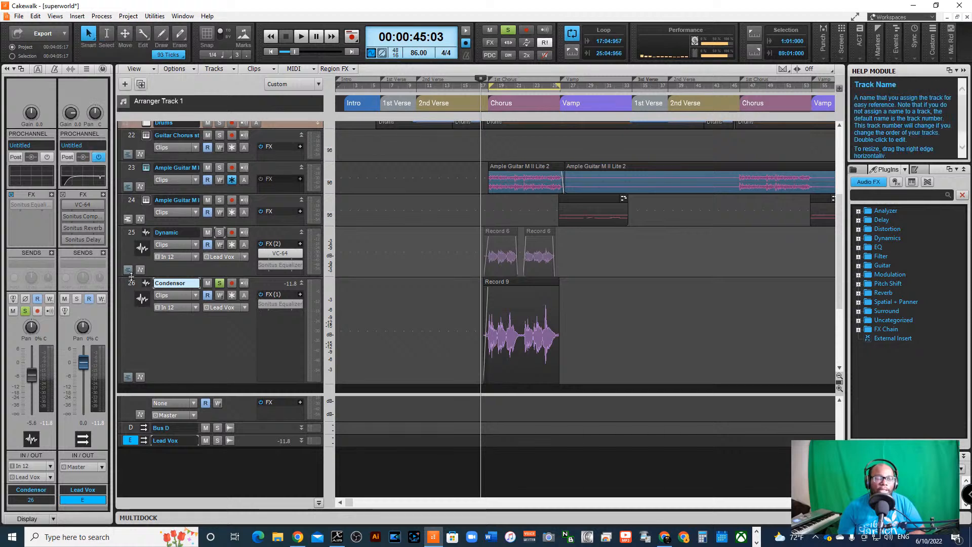
left_click(129, 282)
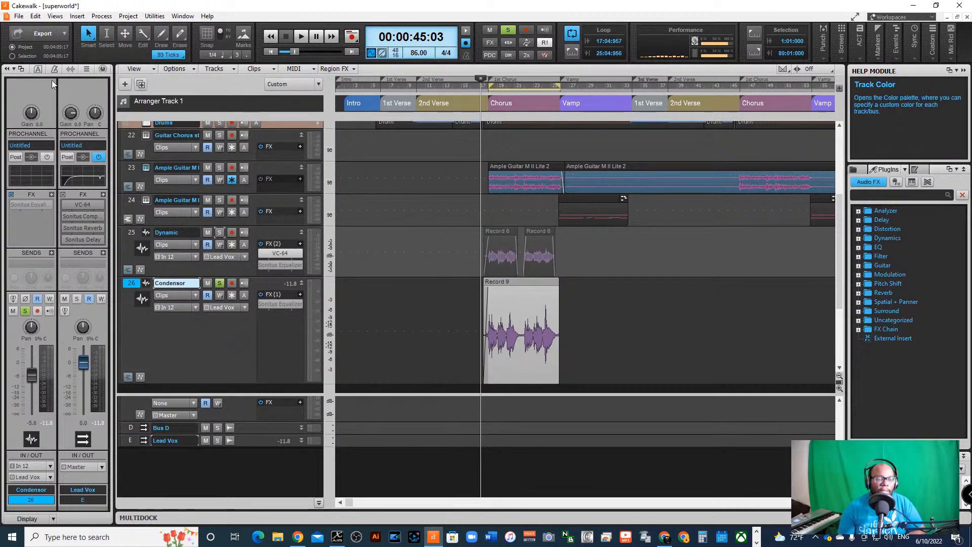
left_click(104, 19)
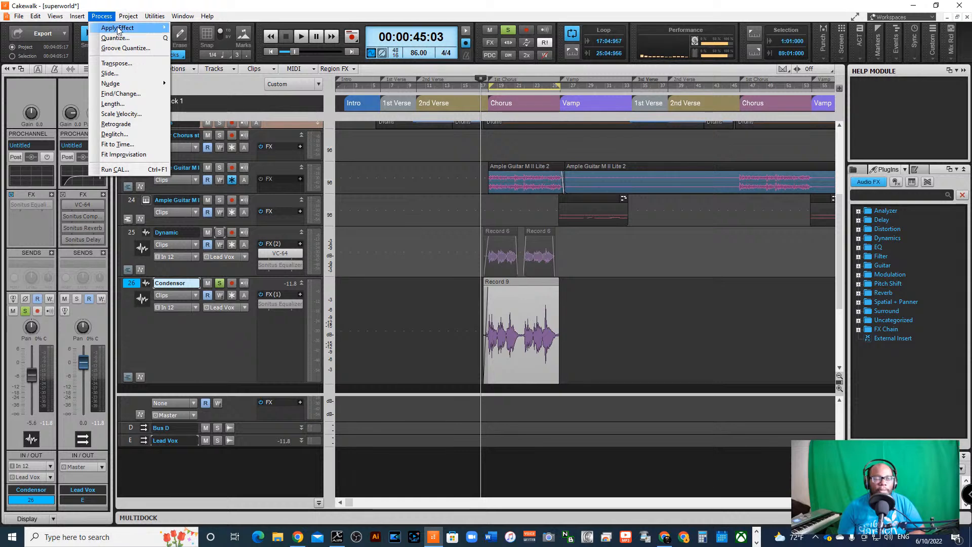
mouse_move(119, 29)
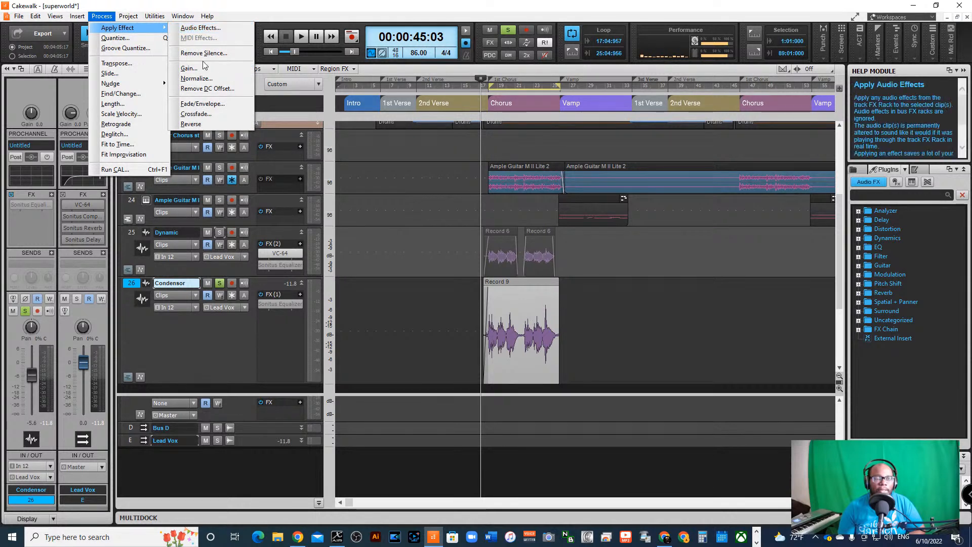
mouse_move(147, 19)
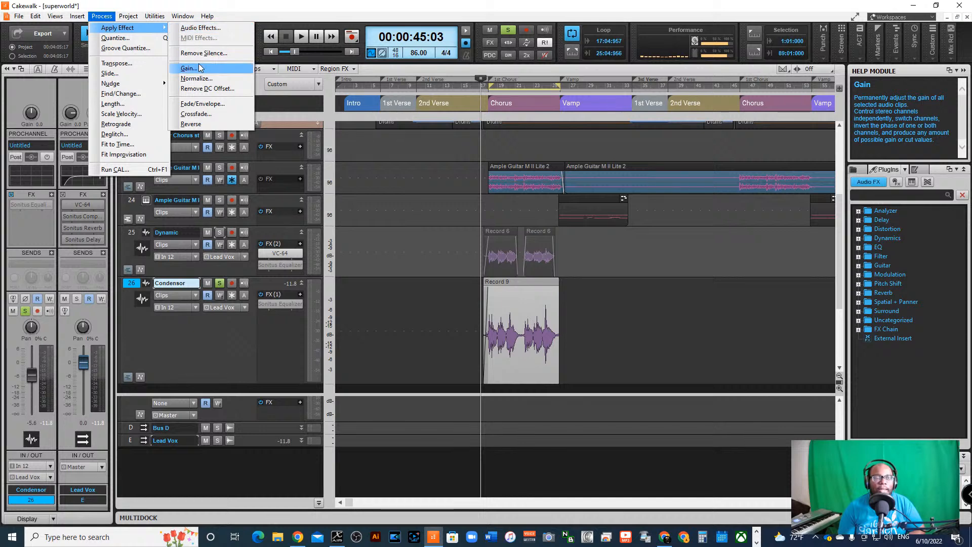
left_click(200, 69)
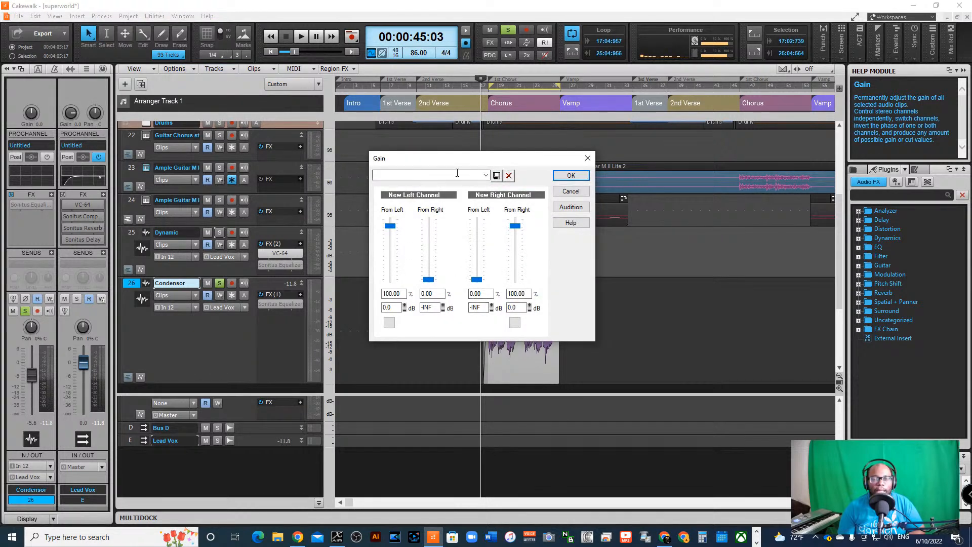
left_click(485, 175)
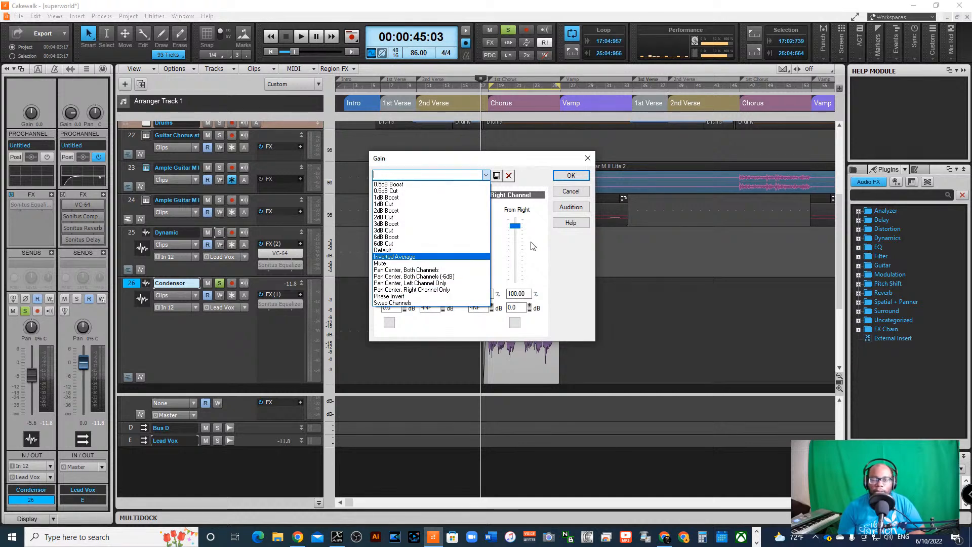
left_click(558, 249)
left_click(570, 191)
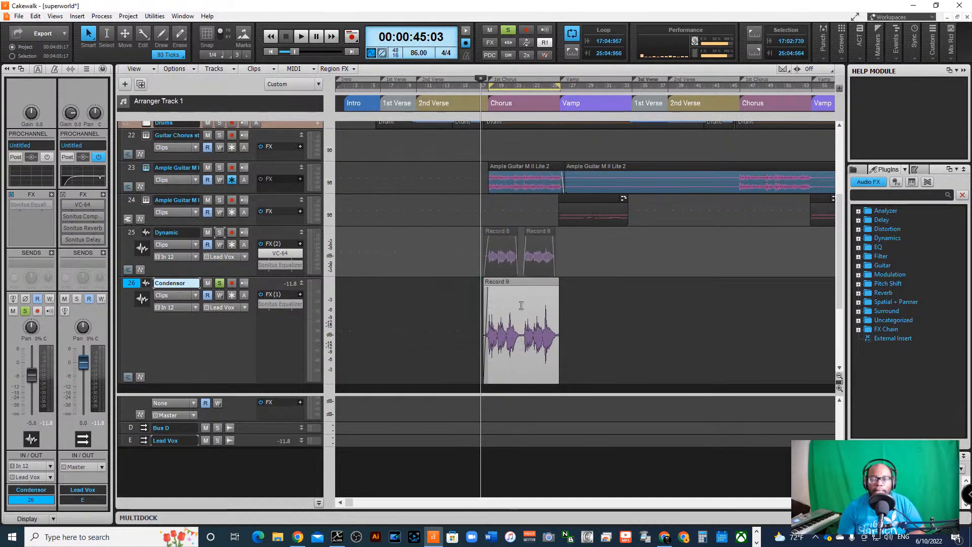
Take the Condensor track out of solo and mute the Dynamic track while playing the full mix from just before the Chorus
left_click(219, 283)
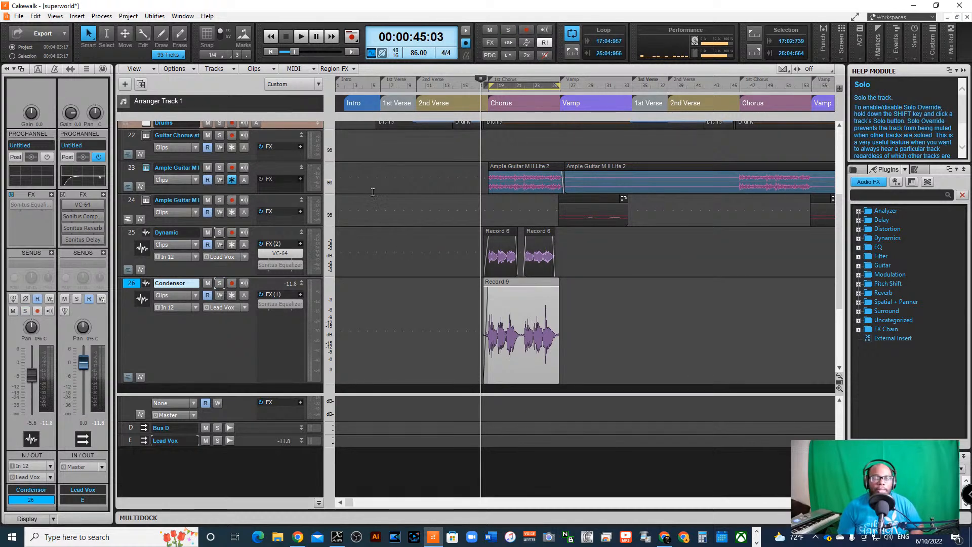
left_click(269, 52)
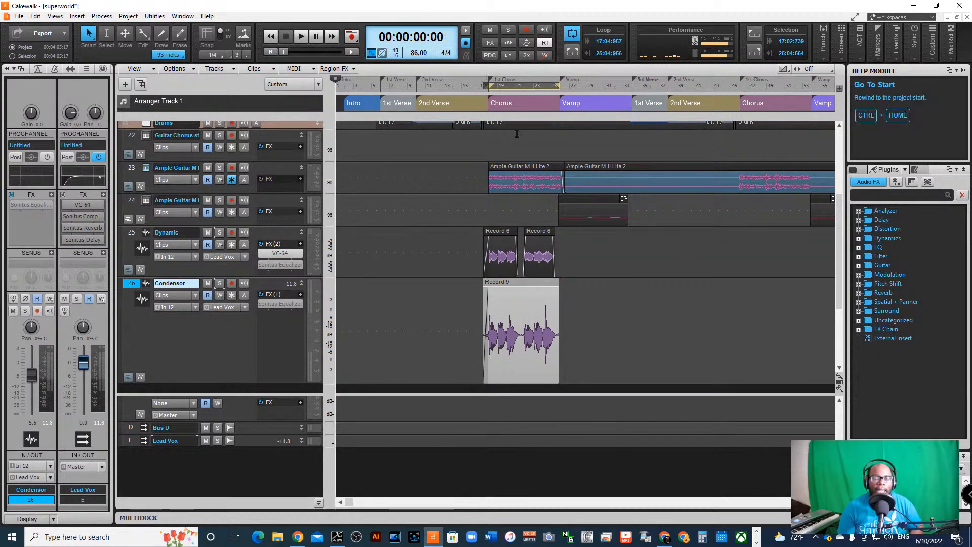
left_click(462, 85)
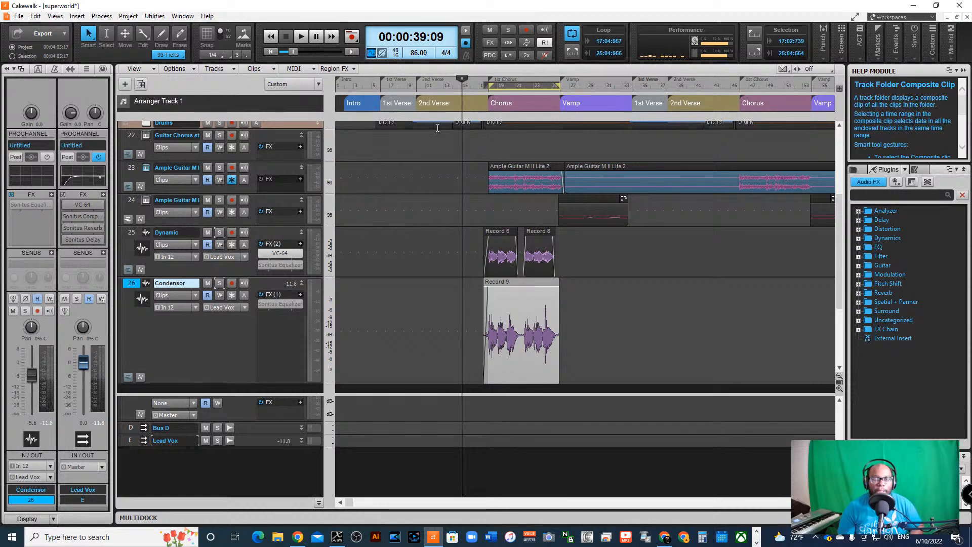
key("space")
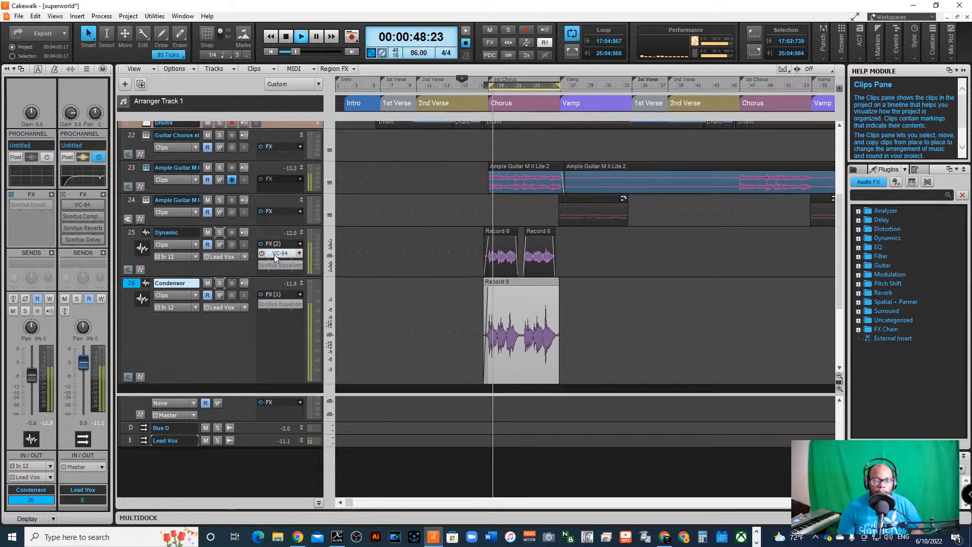
left_click(207, 231)
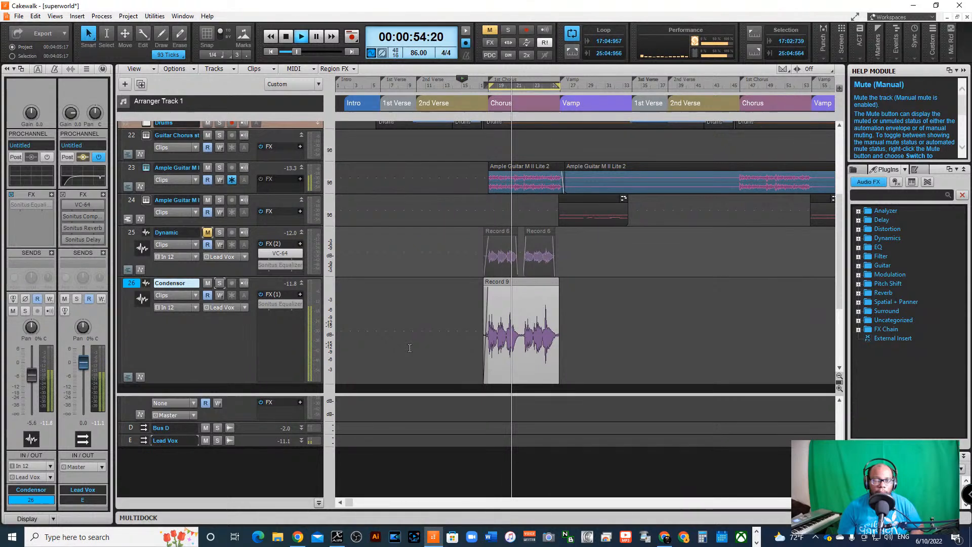
key("space")
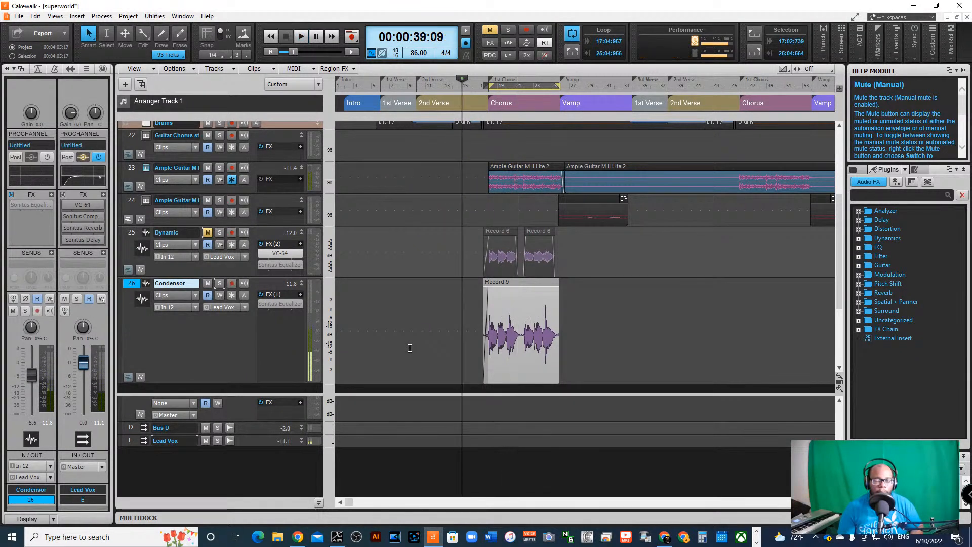
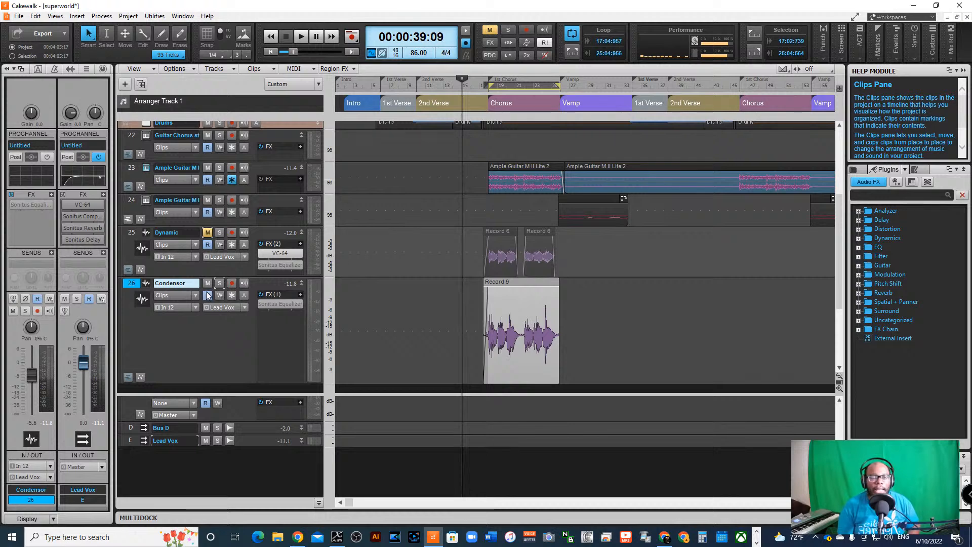
Play the mix with the Condensor track's volume raised to 0.0 dB, stop playback, and lower the volume to about -5.1 dB
left_click(143, 331)
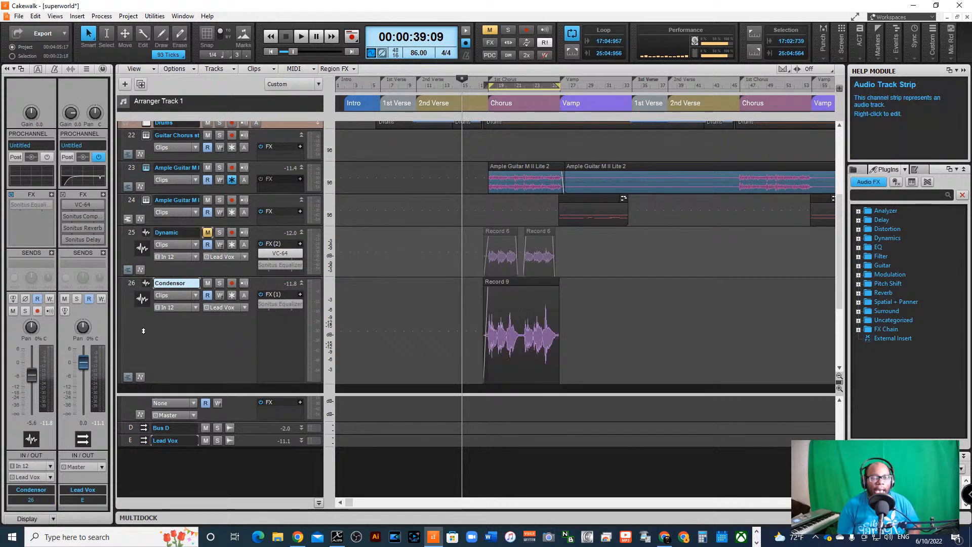
key("space")
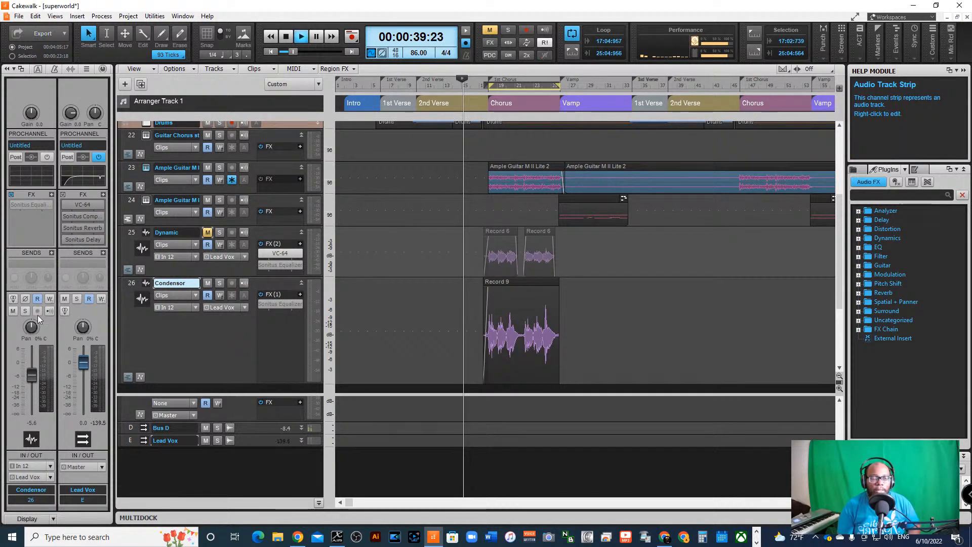
left_click(129, 284)
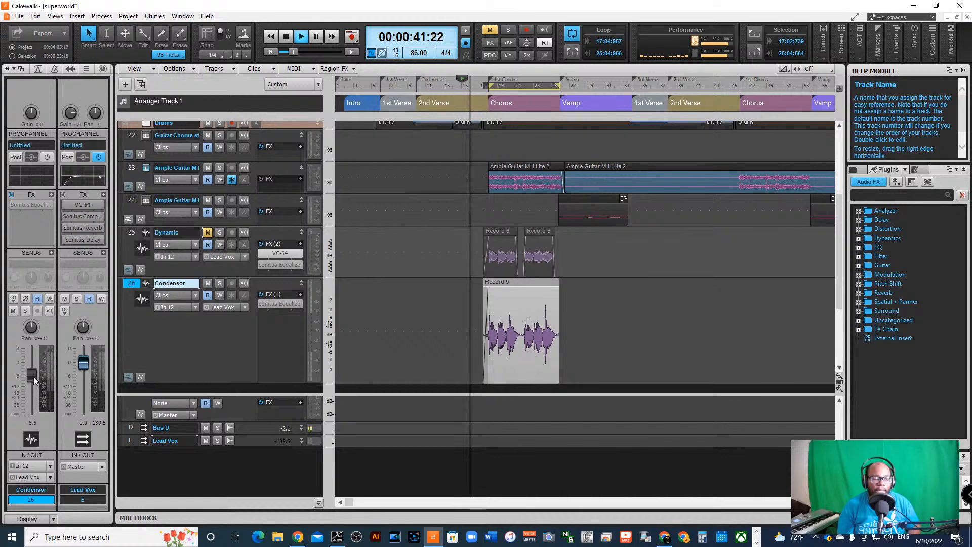
scroll(32, 379, "up", 4)
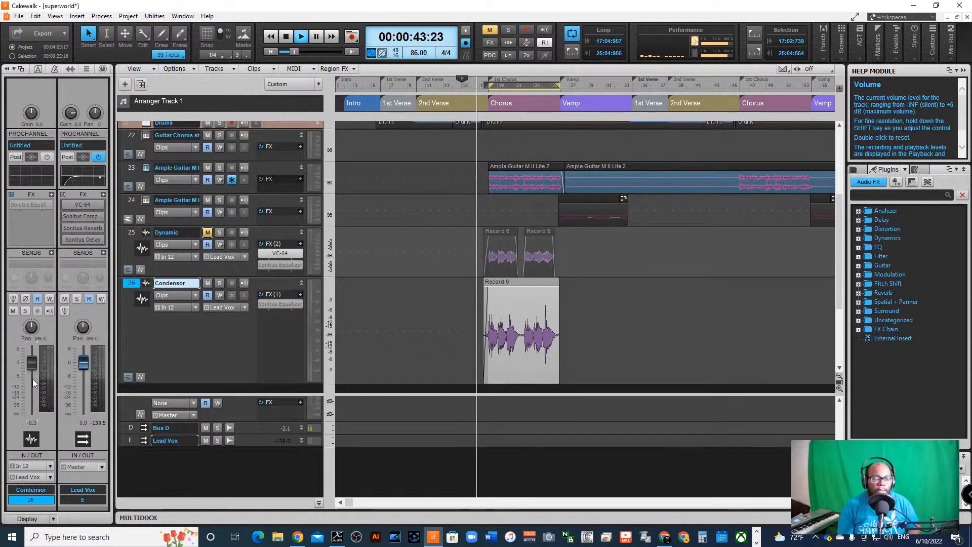
scroll(33, 379, "up", 1)
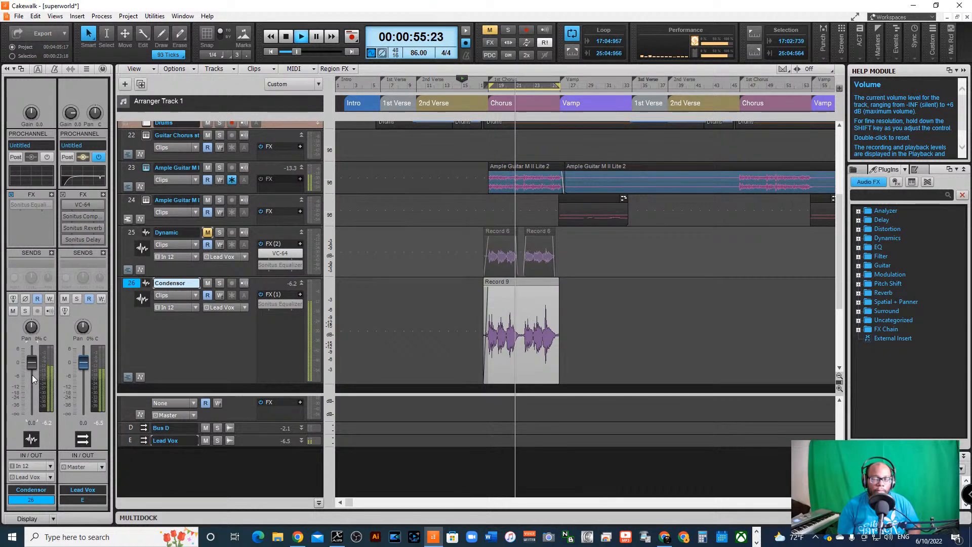
key("space")
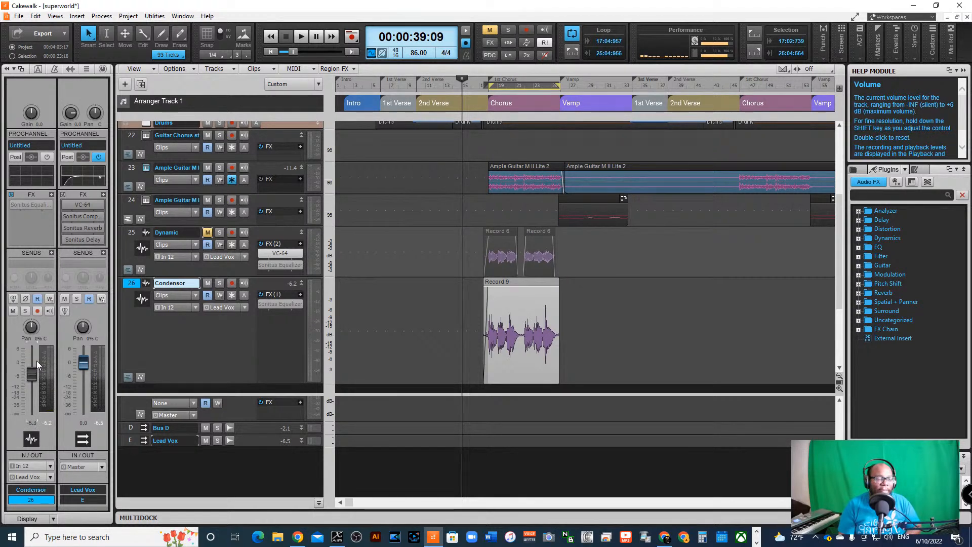
mouse_move(31, 378)
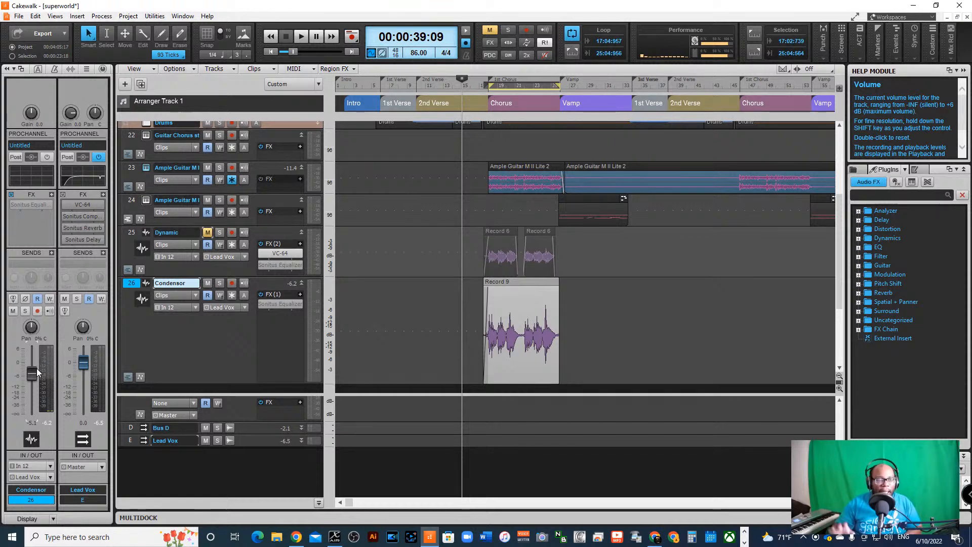
mouse_move(33, 375)
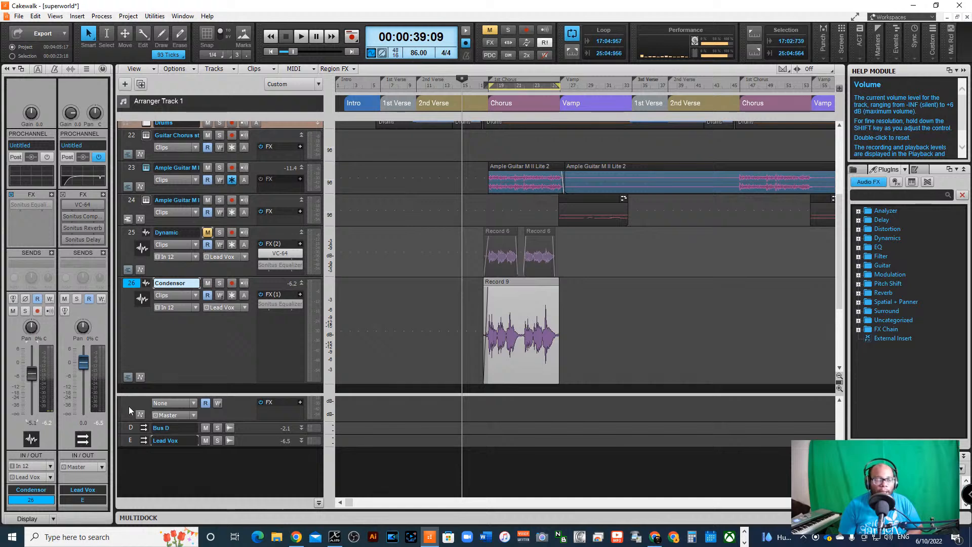
Set the Condensor track's volume to about -6.3 dB and re-enable its Sonitus Equalizer
left_click(130, 440)
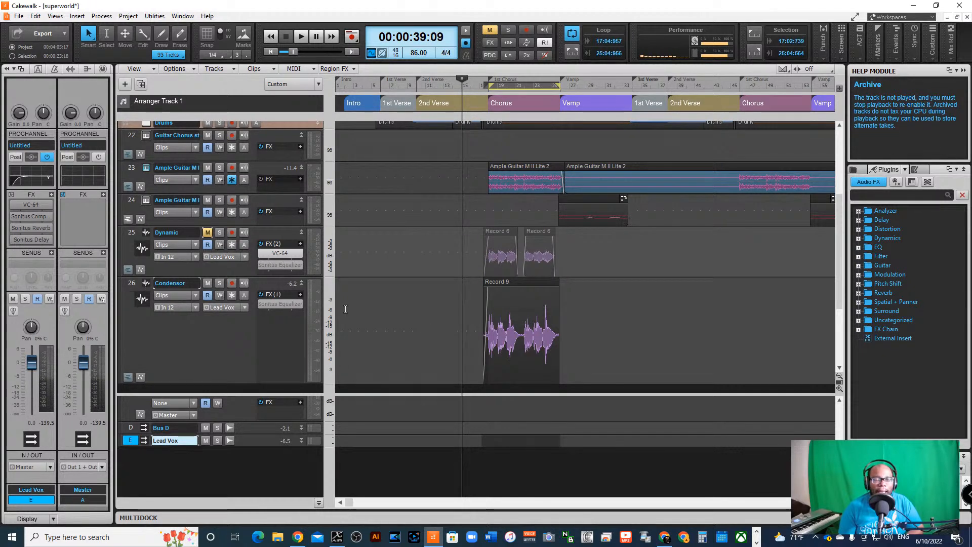
left_click(134, 285)
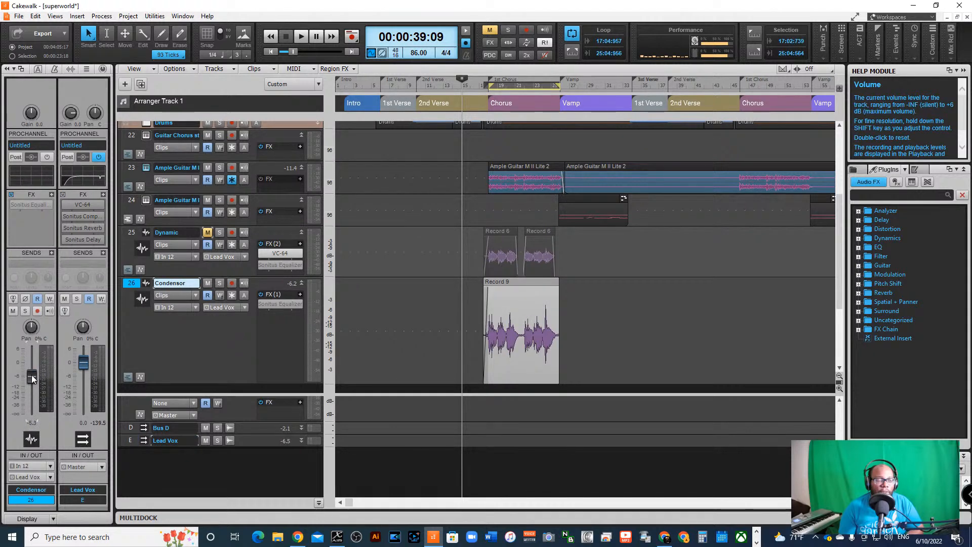
left_click(263, 302)
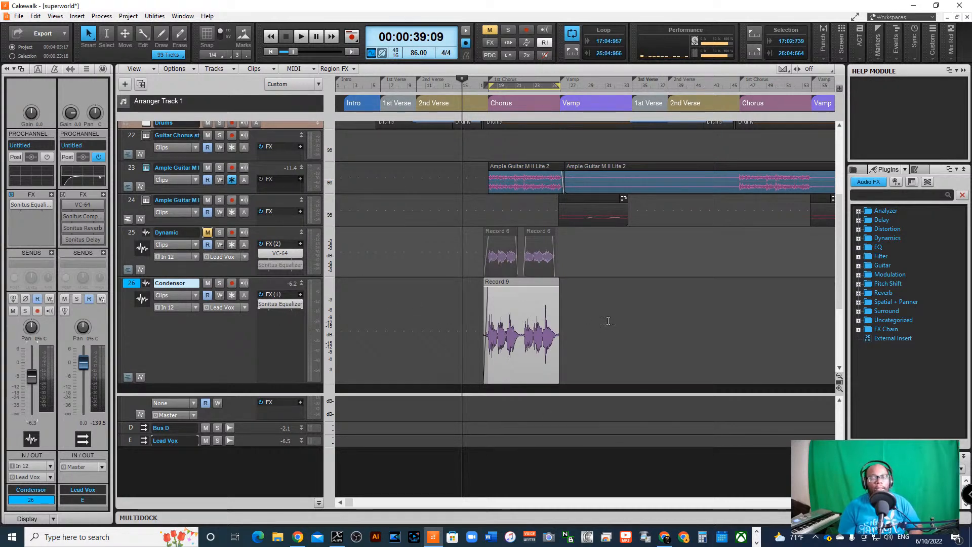
Insert a new stereo bus below the Lead Vox bus and show its channel strip
left_click(139, 440)
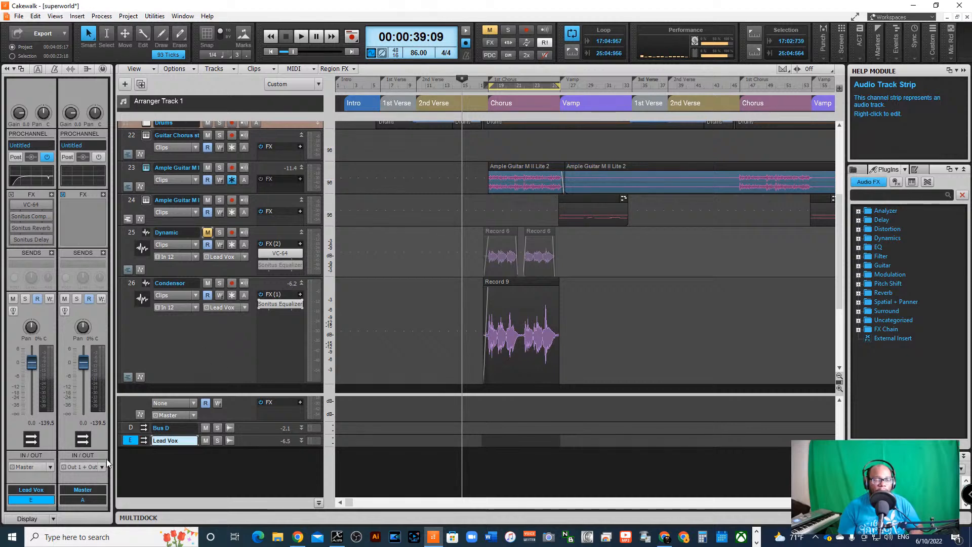
right_click(201, 461)
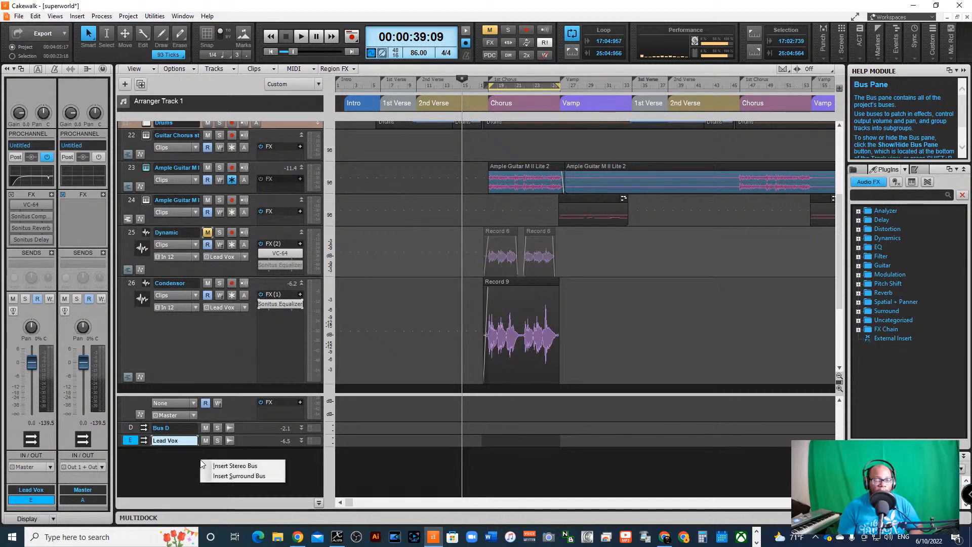
left_click(250, 466)
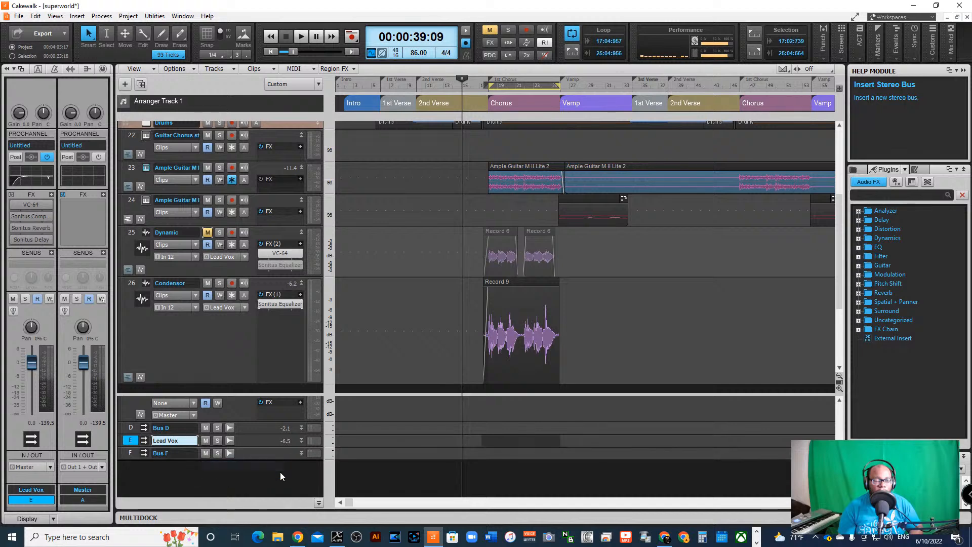
left_click(144, 454)
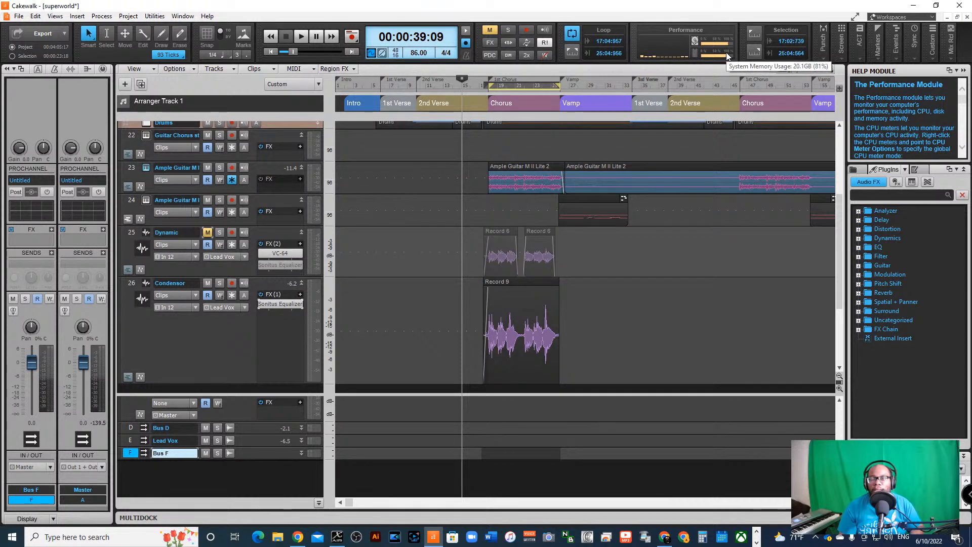
mouse_move(728, 54)
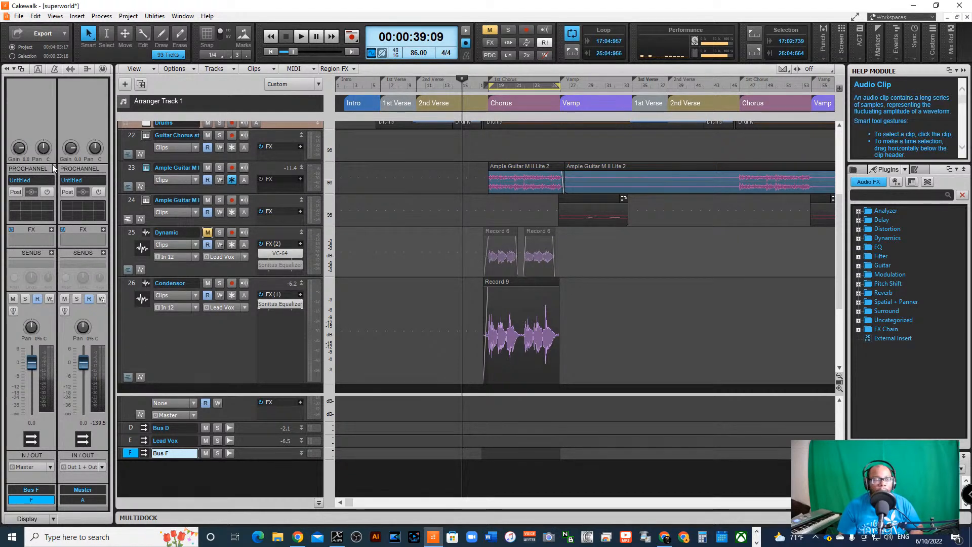
Show the Lead Vox bus strip and open its VC-64 effect
left_click(136, 441)
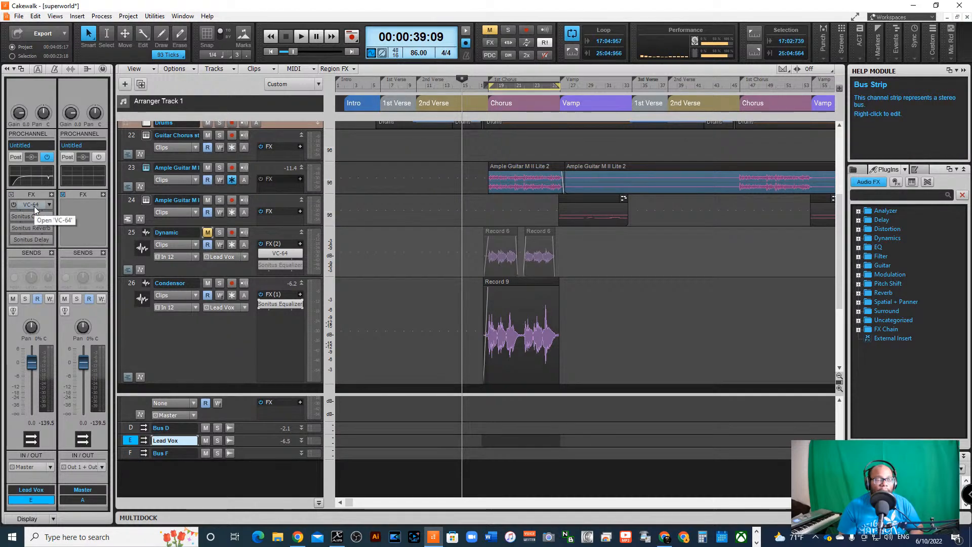
double_click(34, 206)
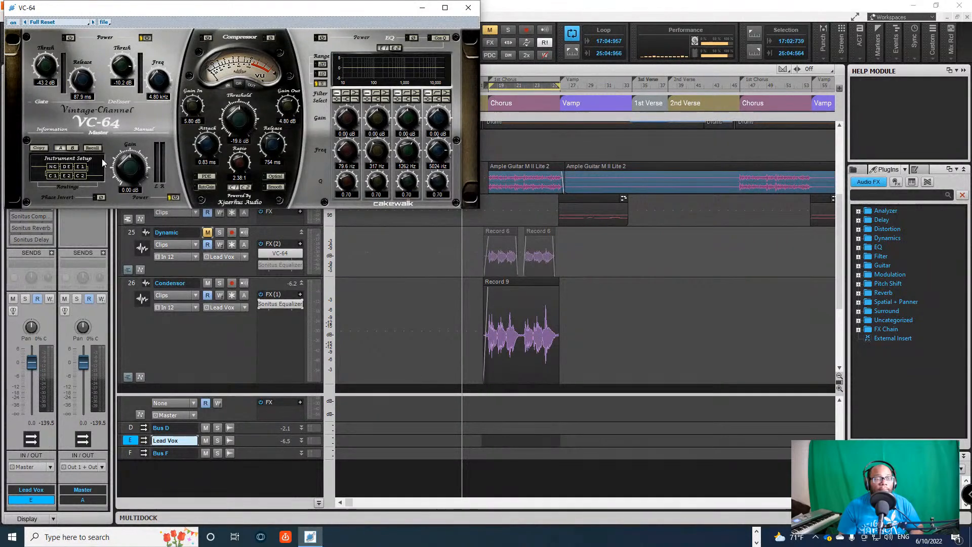
Close the VC-64 effect and insert a VX-64 Vocal Strip into the Condensor track's effects rack
left_click(468, 8)
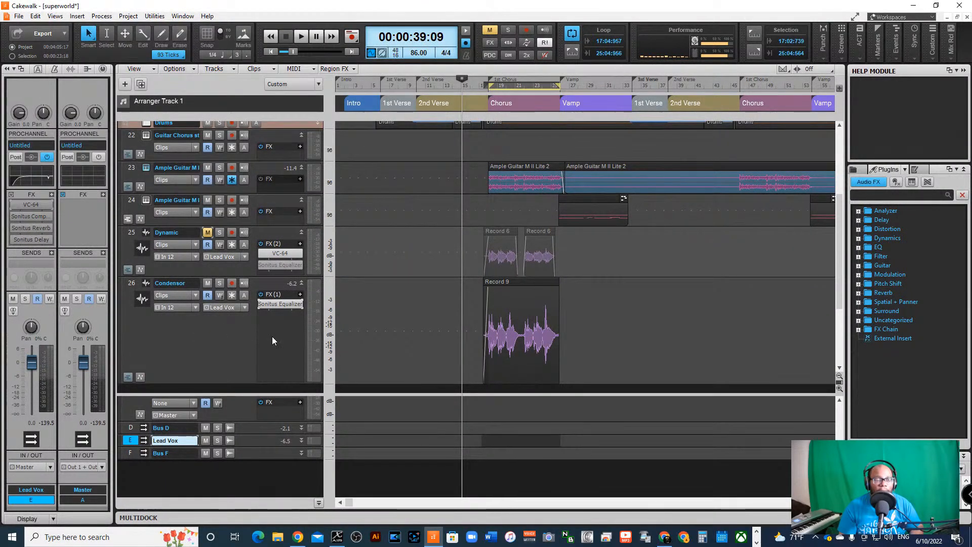
right_click(280, 320)
mouse_move(342, 218)
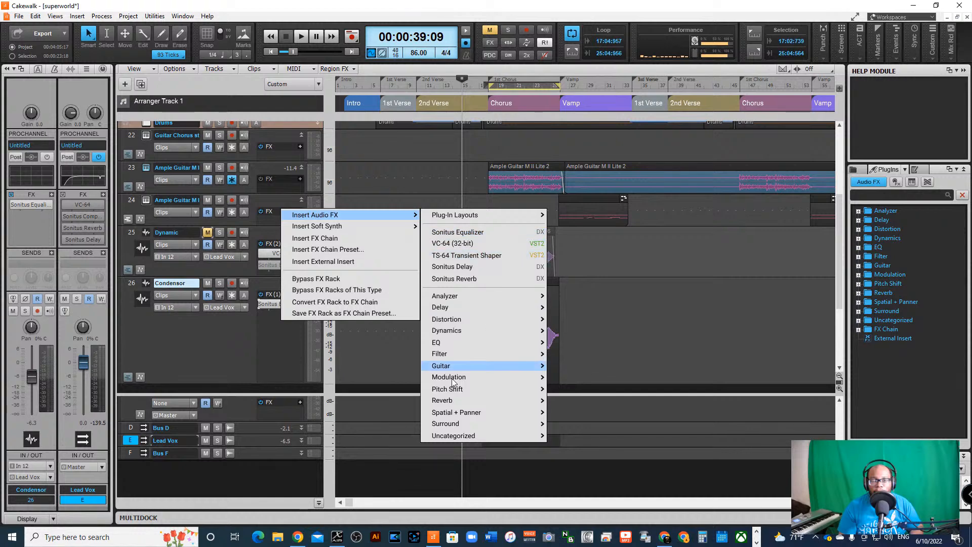
mouse_move(465, 436)
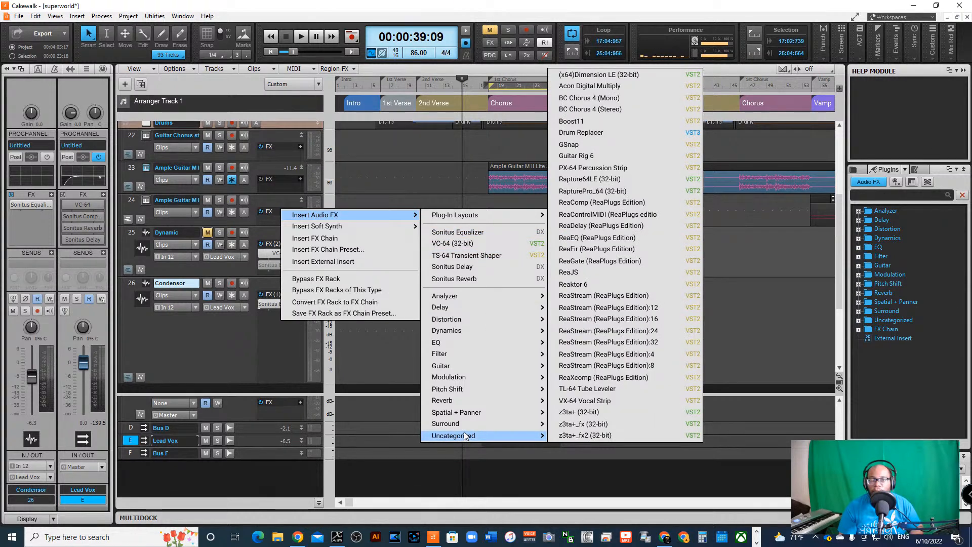
left_click(584, 401)
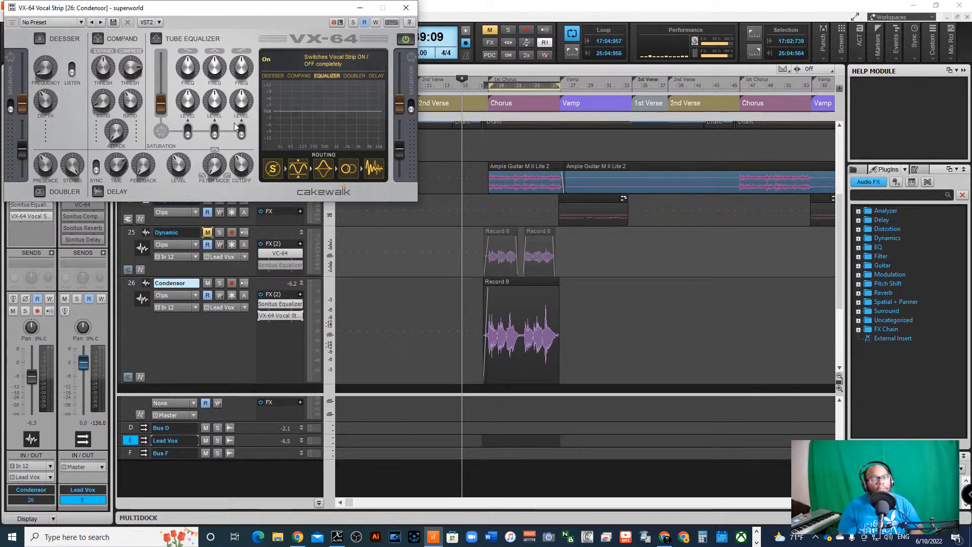
left_click_drag(187, 8, 391, 95)
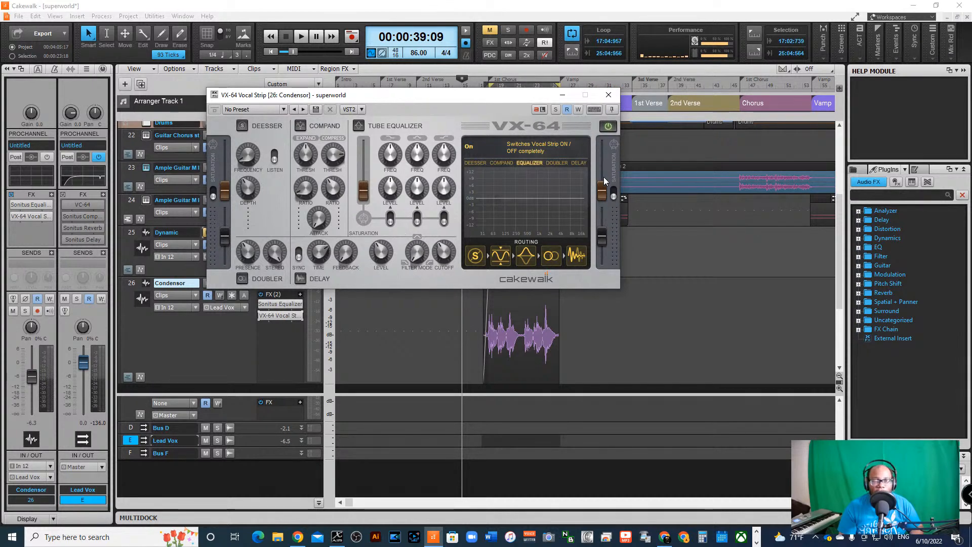
Close and reopen the VX-64 Vocal Strip, and delete it from the Condensor track's effects rack
left_click(608, 95)
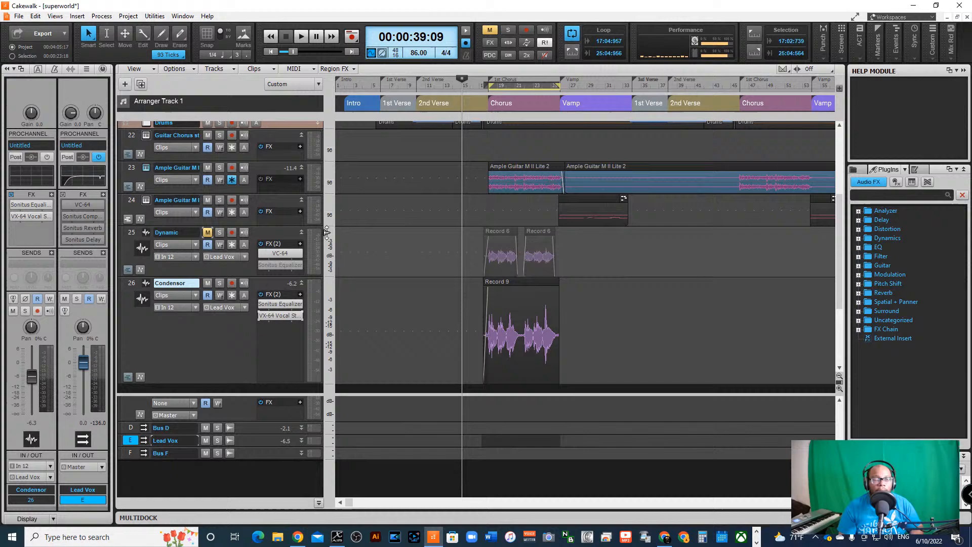
double_click(278, 314)
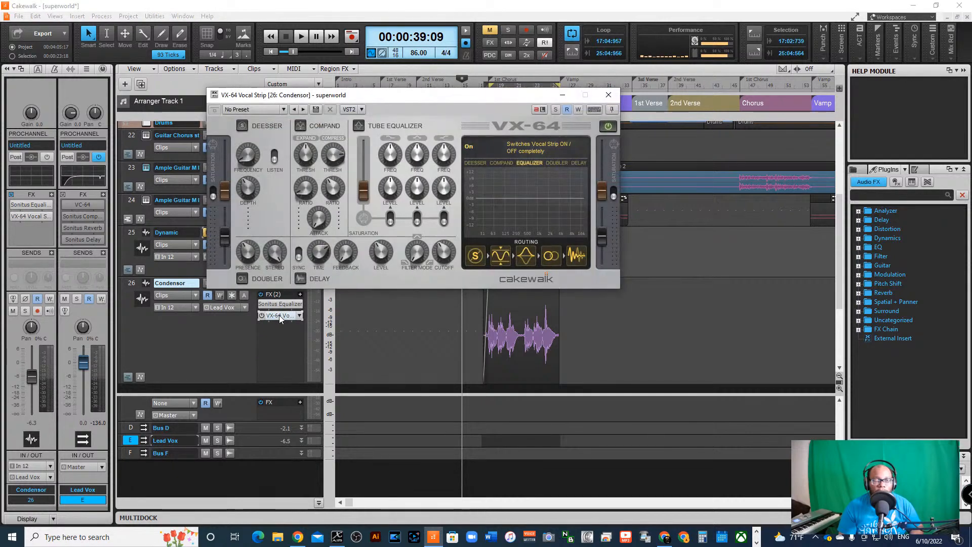
right_click(279, 314)
left_click(290, 169)
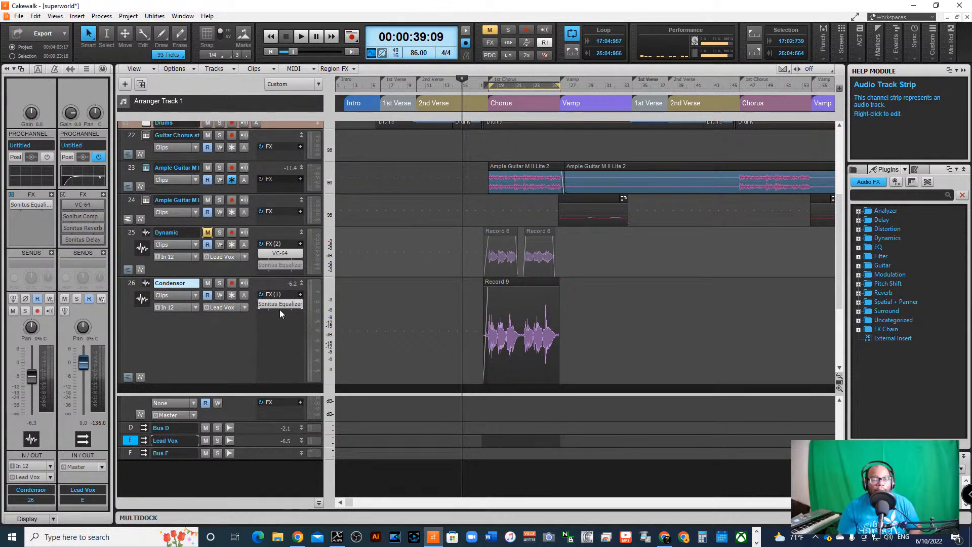
Show the Lead Vox bus strip and view the settings of its Sonitus Compressor
left_click(134, 444)
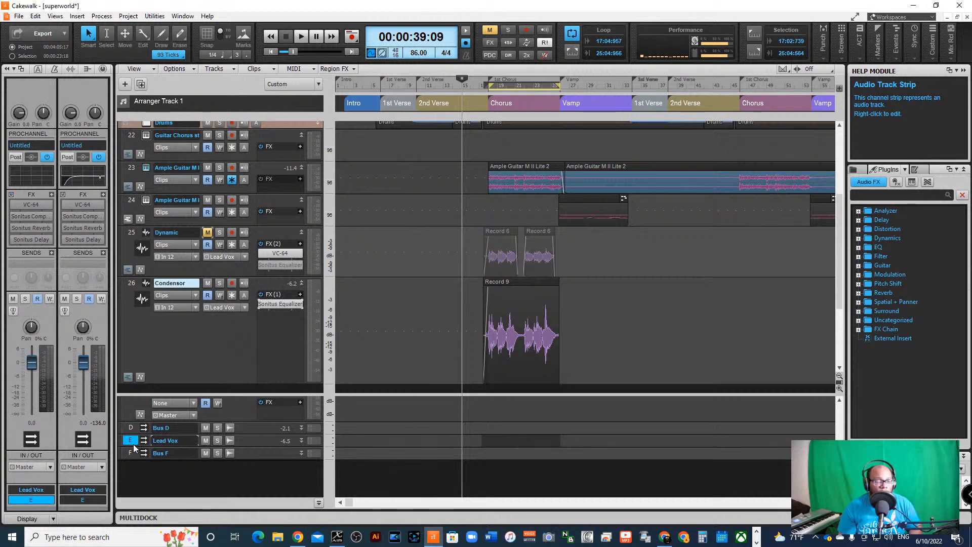
left_click(131, 442)
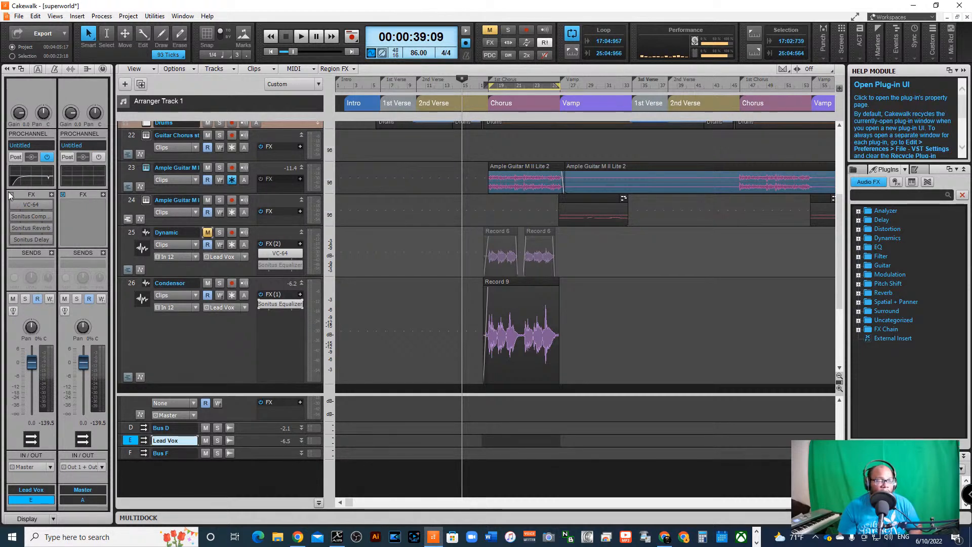
left_click(31, 219)
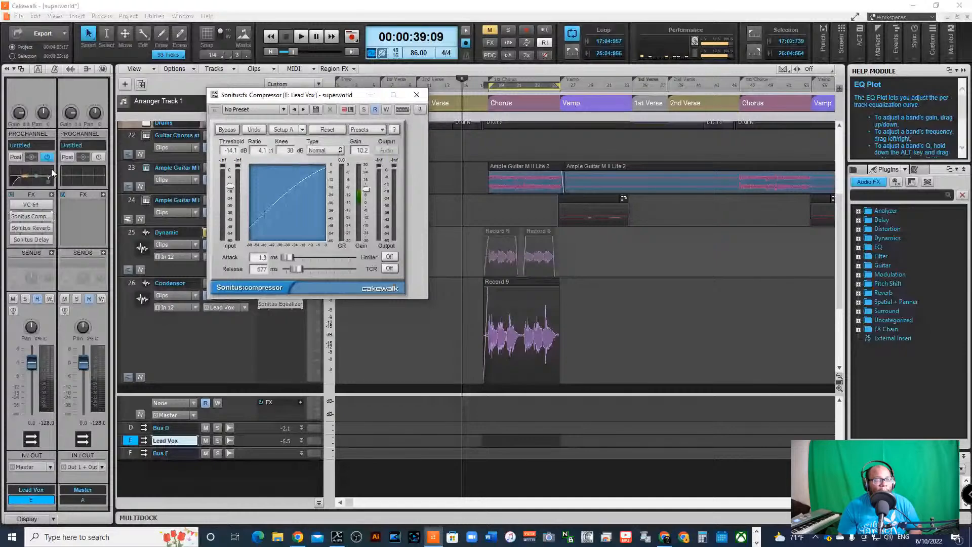
left_click(416, 95)
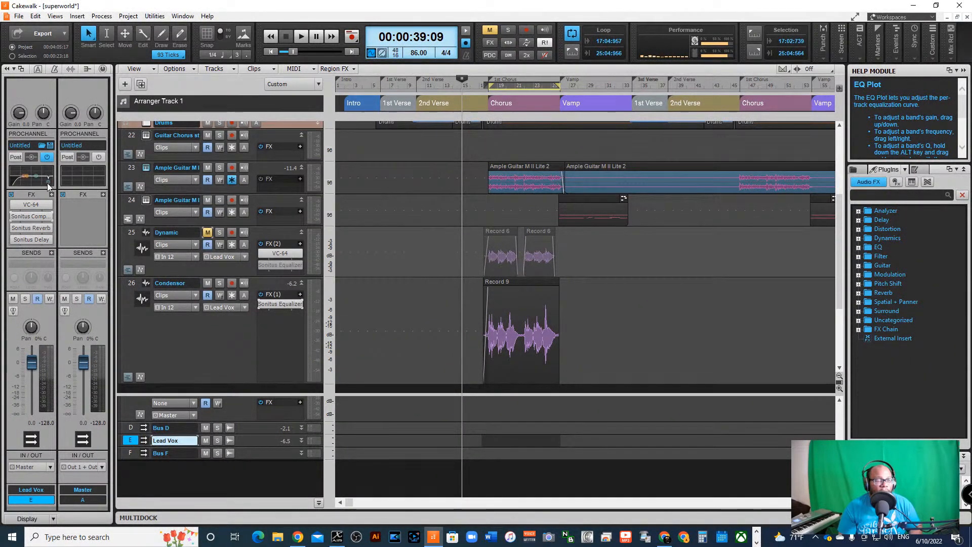
Expand the Lead Vox bus's ProChannel QuadCurve Equalizer and set its high-pass frequency to 56 Hz
left_click(103, 68)
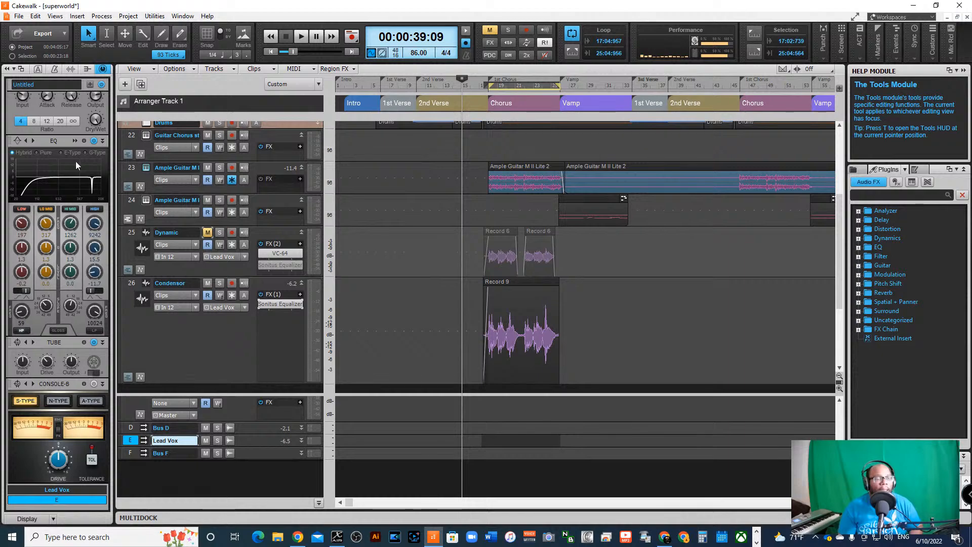
double_click(56, 174)
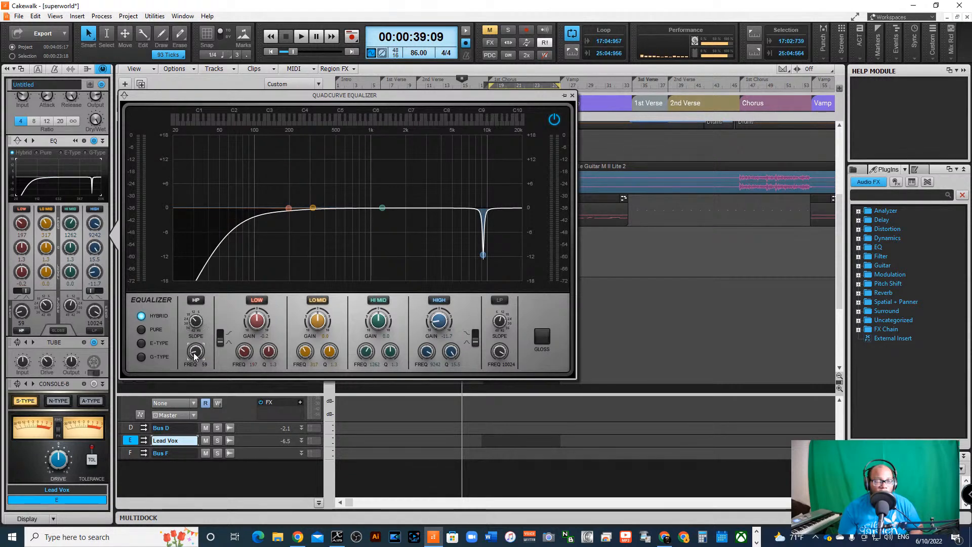
scroll(193, 353, "down", 3)
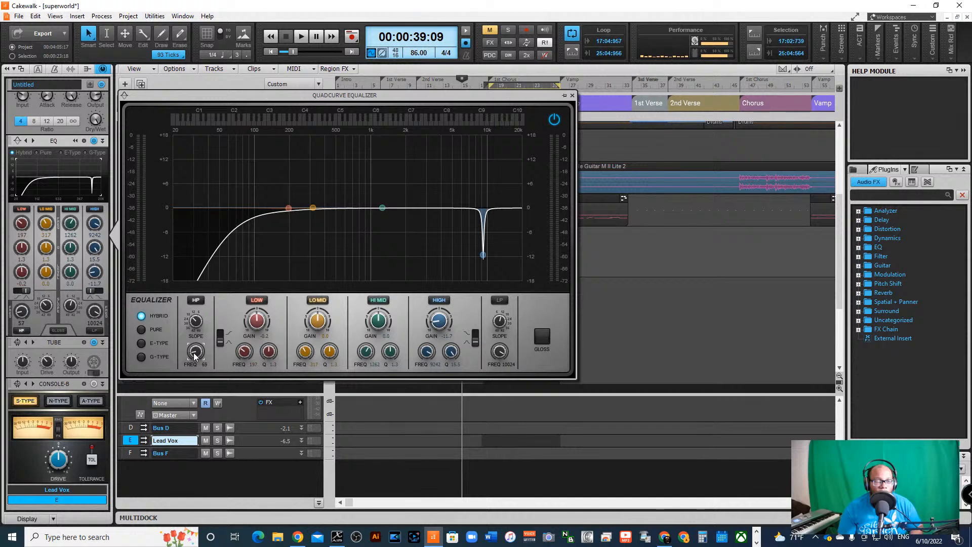
scroll(193, 352, "down", 2)
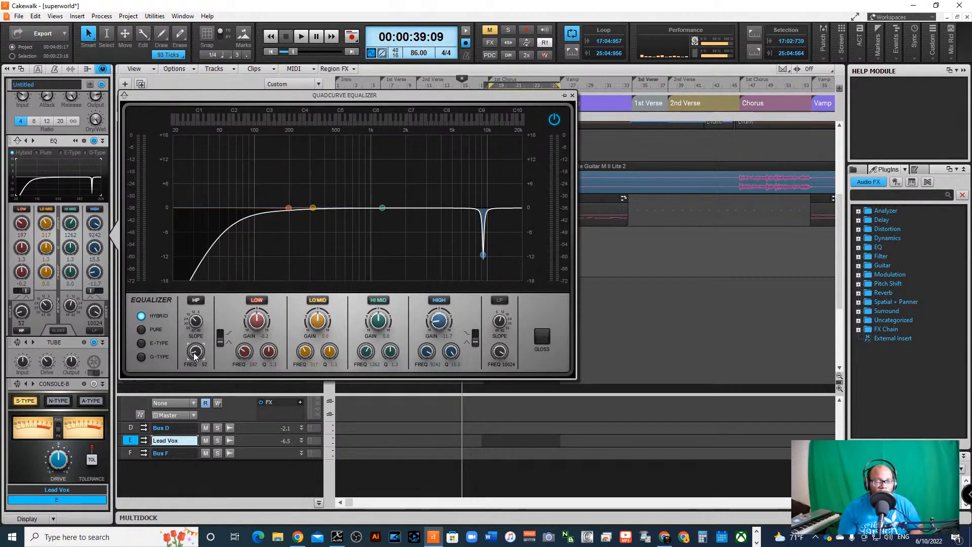
scroll(195, 354, "up", 1)
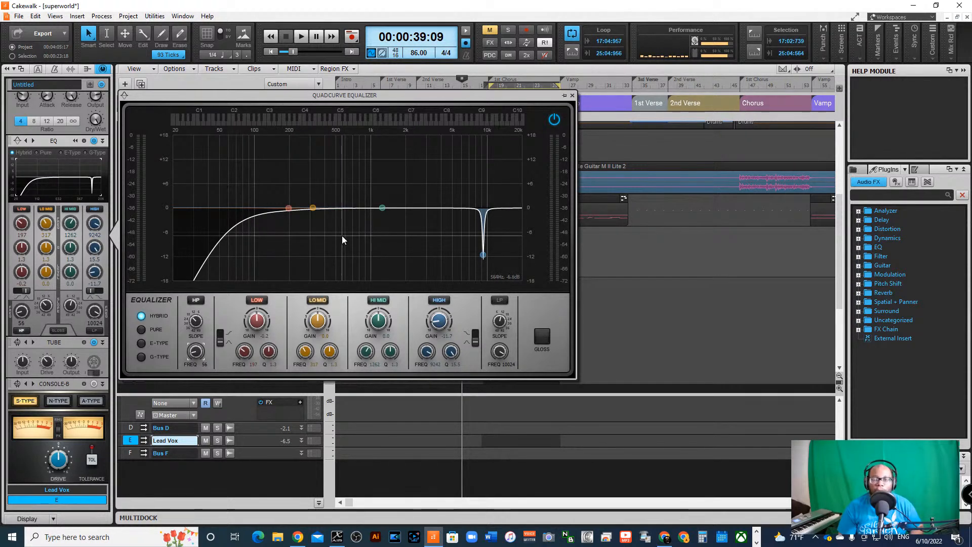
double_click(483, 256)
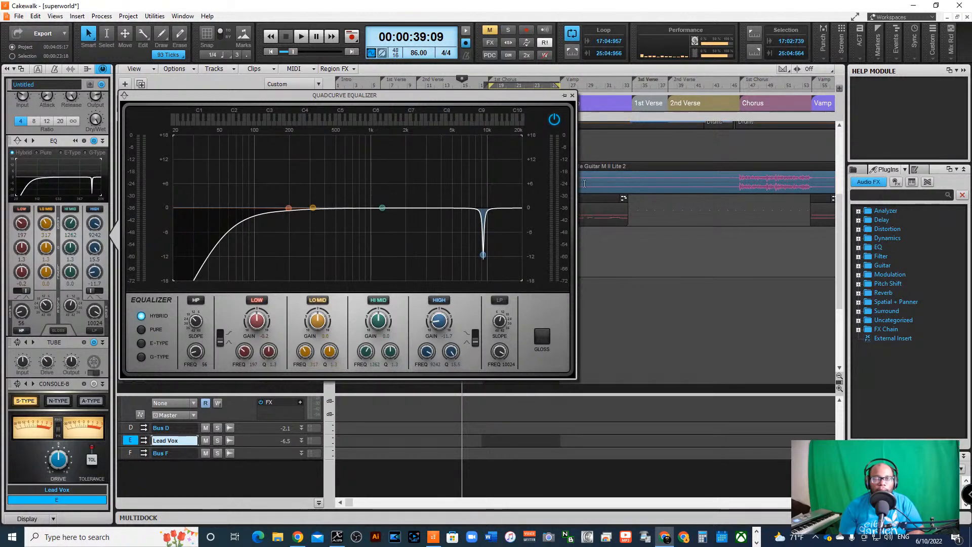
left_click(591, 164)
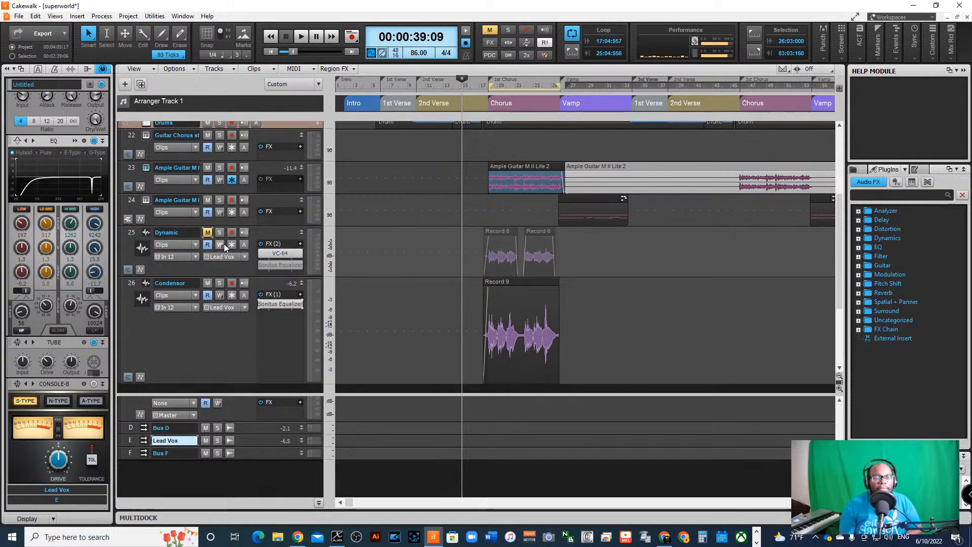
Expand and solo the Guitar Intro track, and play it from the start of the project
scroll(224, 244, "up", 3)
scroll(226, 260, "up", 1)
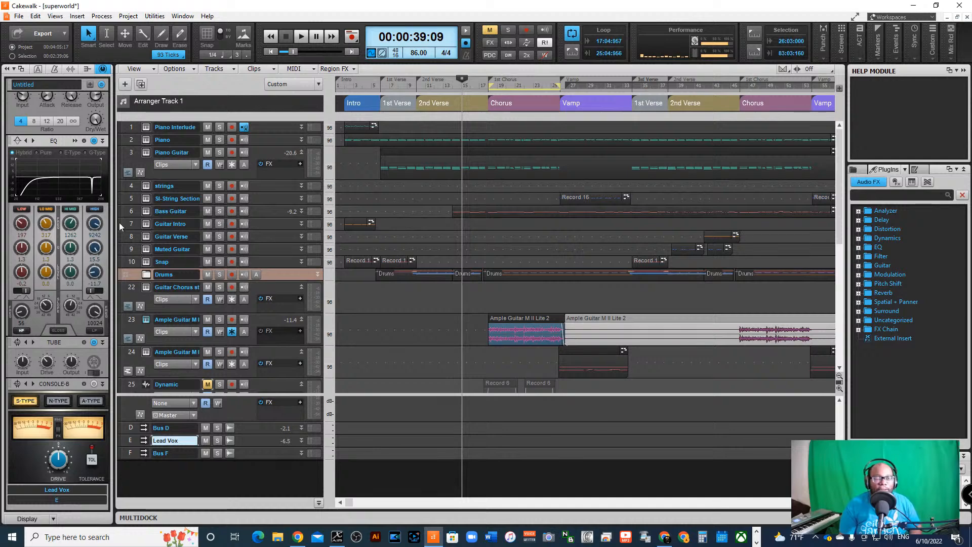
left_click(302, 224)
left_click(221, 224)
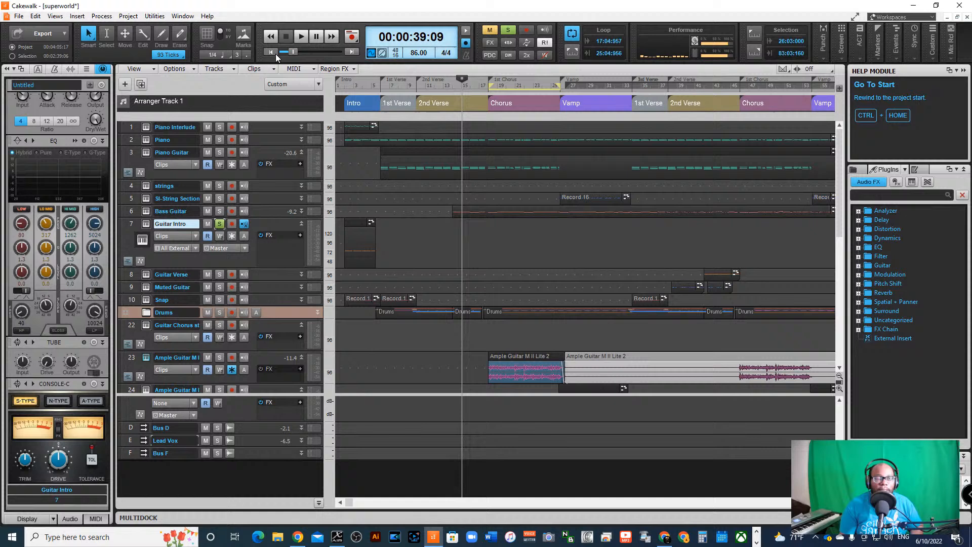
left_click(273, 52)
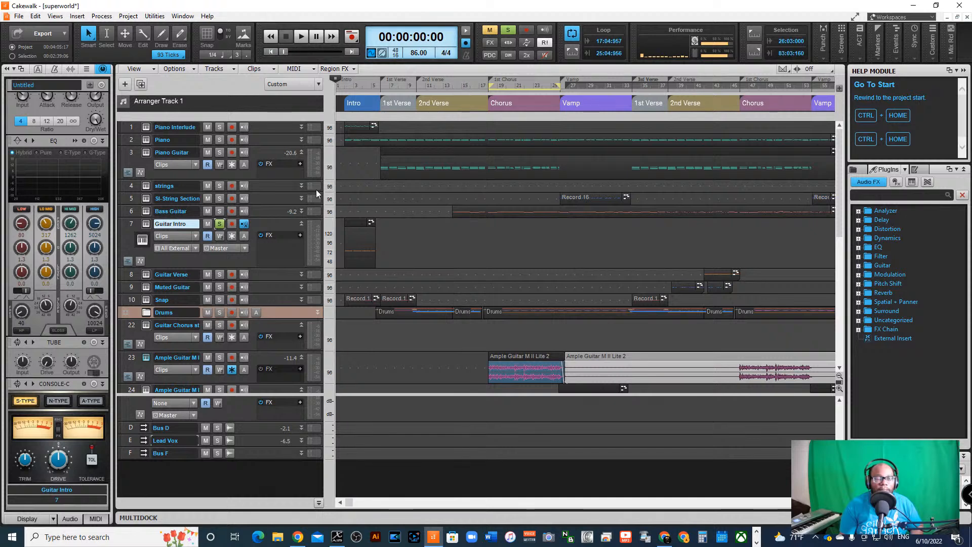
key("space")
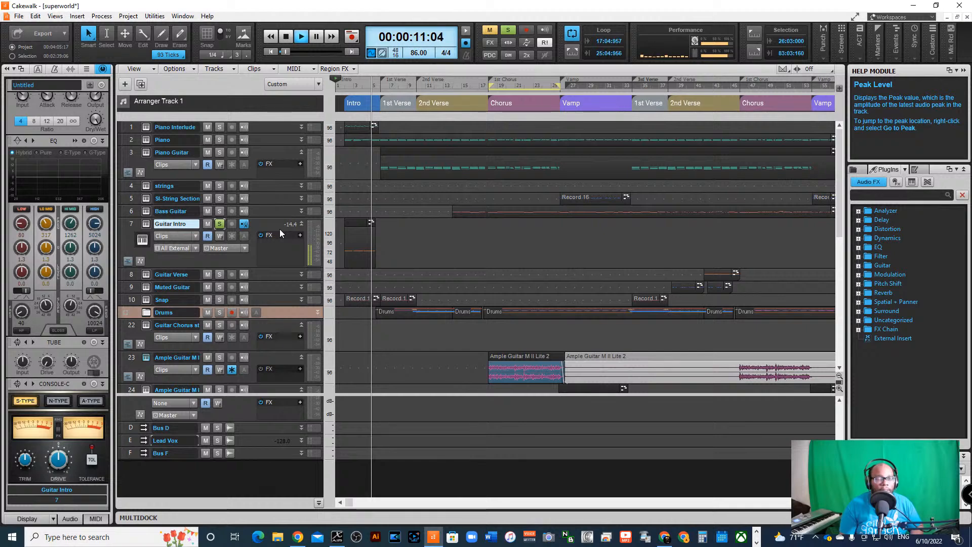
key("space")
Open the Guitar Intro track's LANDR Chromatic instrument, audition its F2, G2, C3 and E2 keys, and close it
left_click(147, 223)
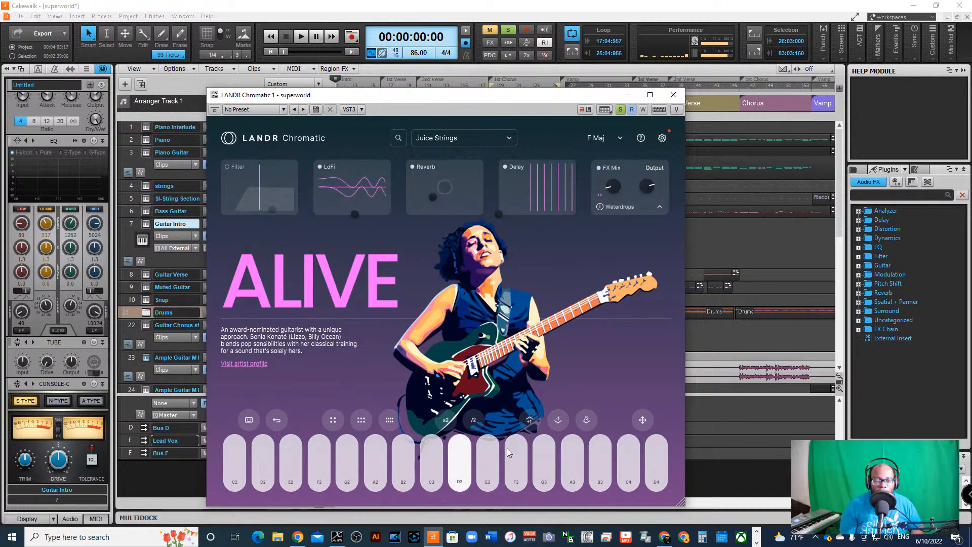
left_click(322, 457)
left_click(348, 462)
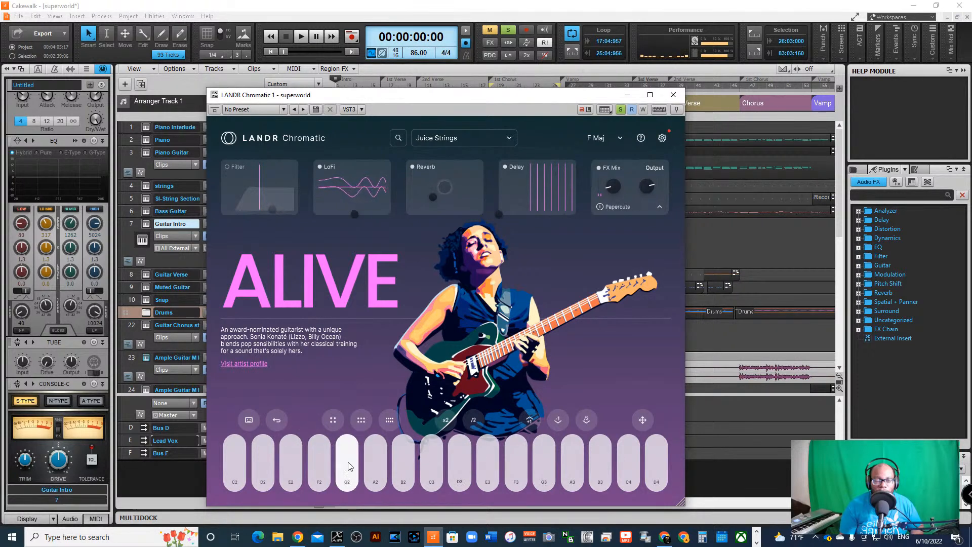
left_click(348, 462)
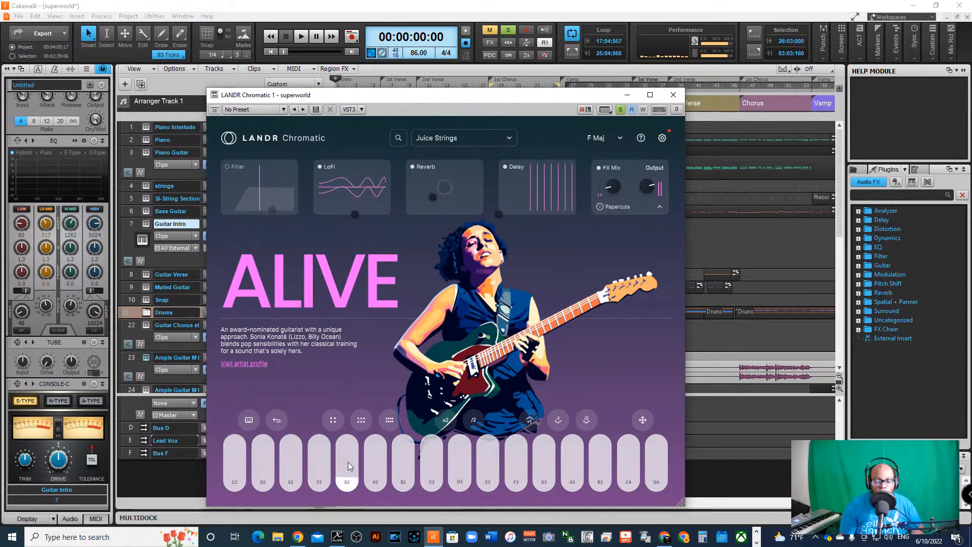
left_click(348, 462)
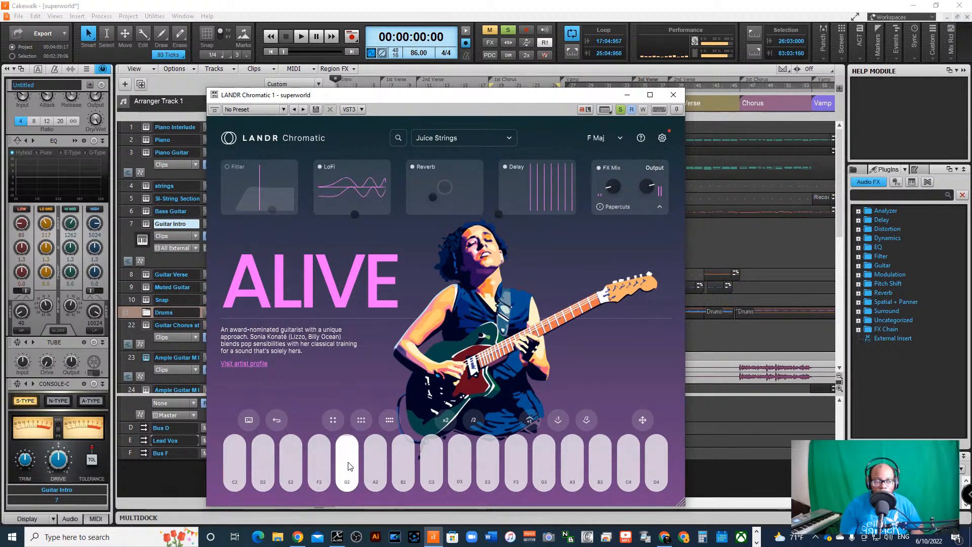
left_click(429, 466)
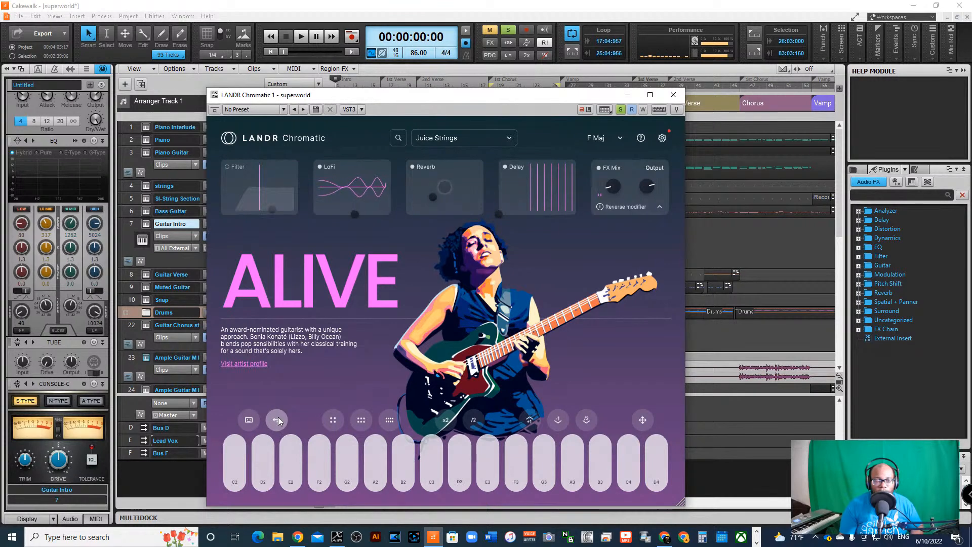
left_click(295, 462)
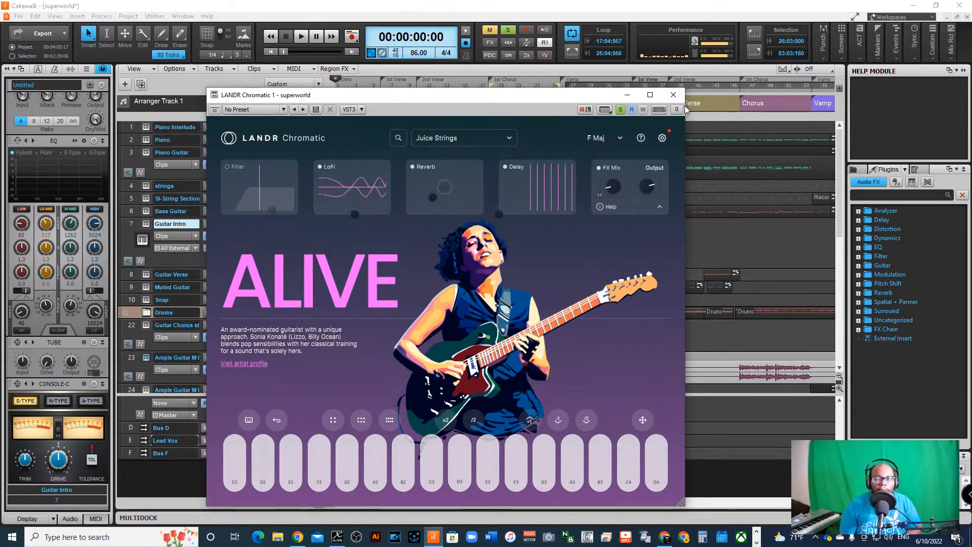
left_click(672, 95)
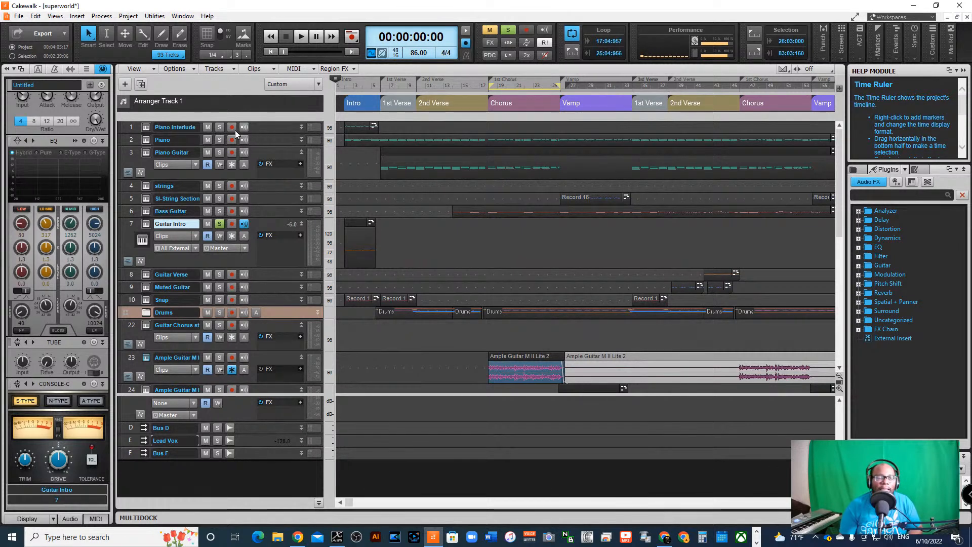
Play the intro with Piano Interlude soloed, unsolo Guitar Intro and solo Piano during playback, and stop
left_click(220, 127)
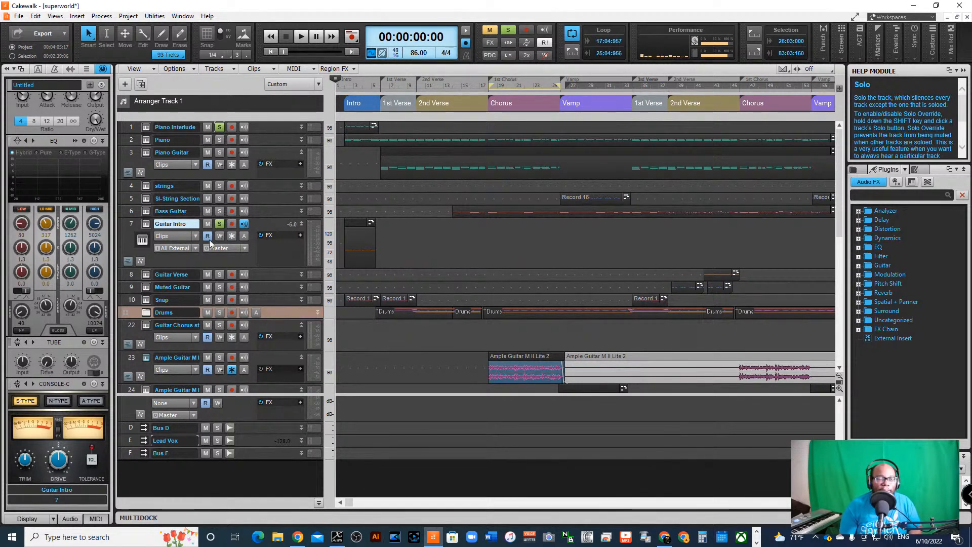
key("space")
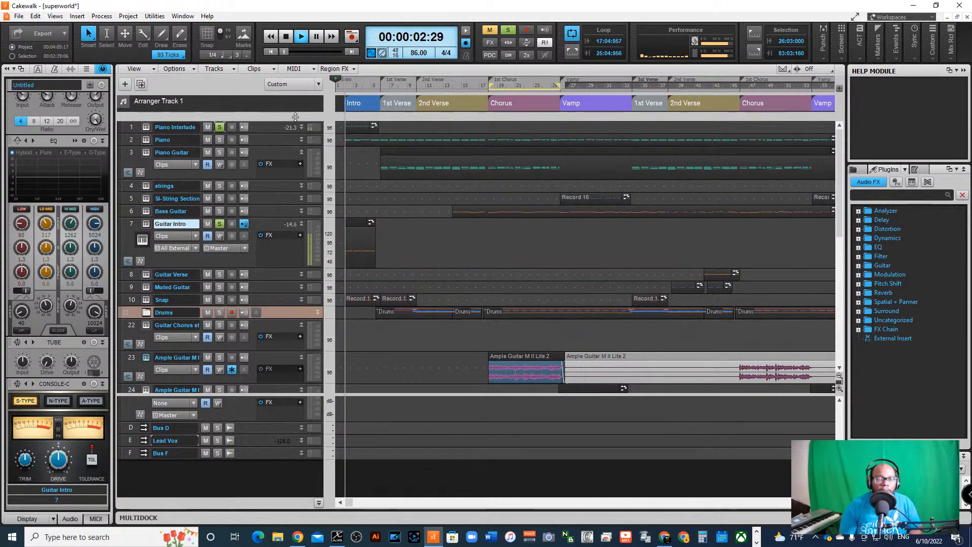
left_click(217, 226)
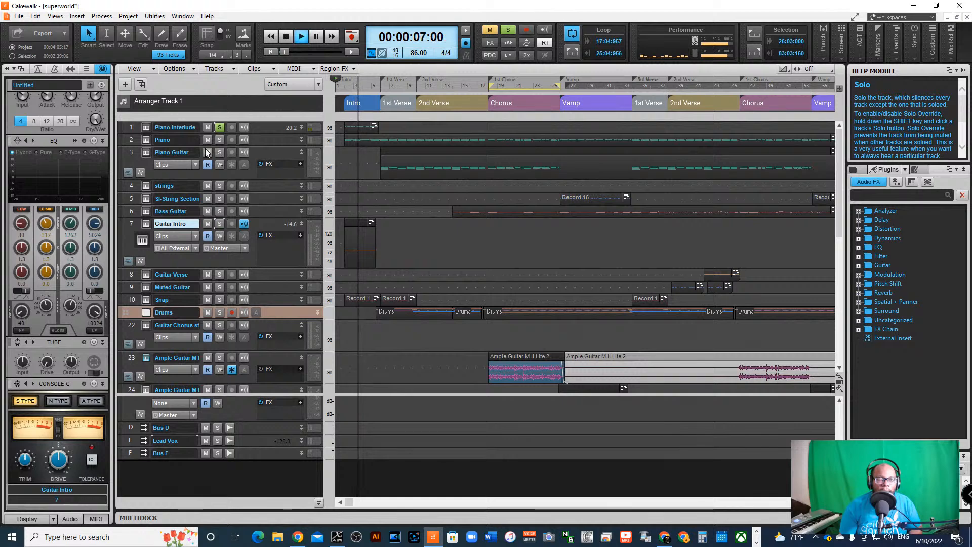
left_click(219, 140)
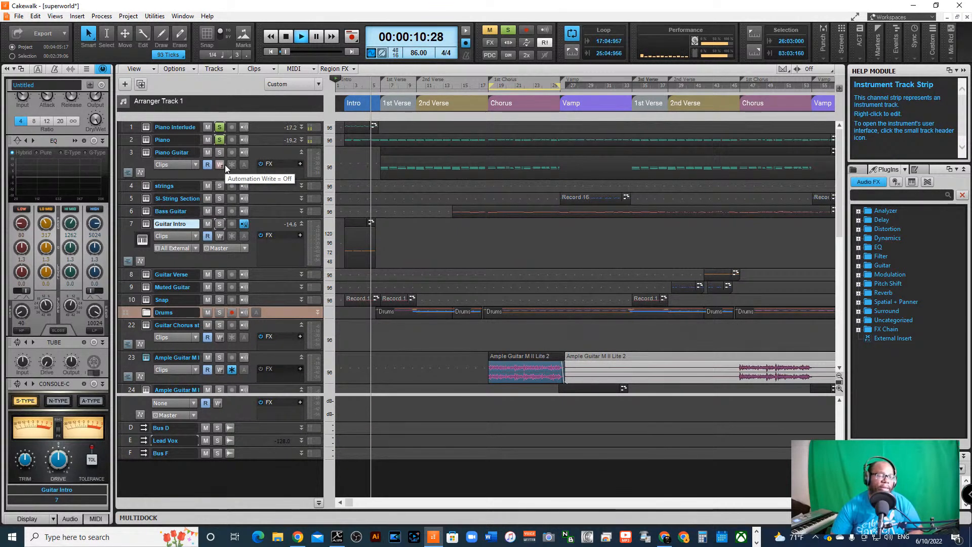
key("space")
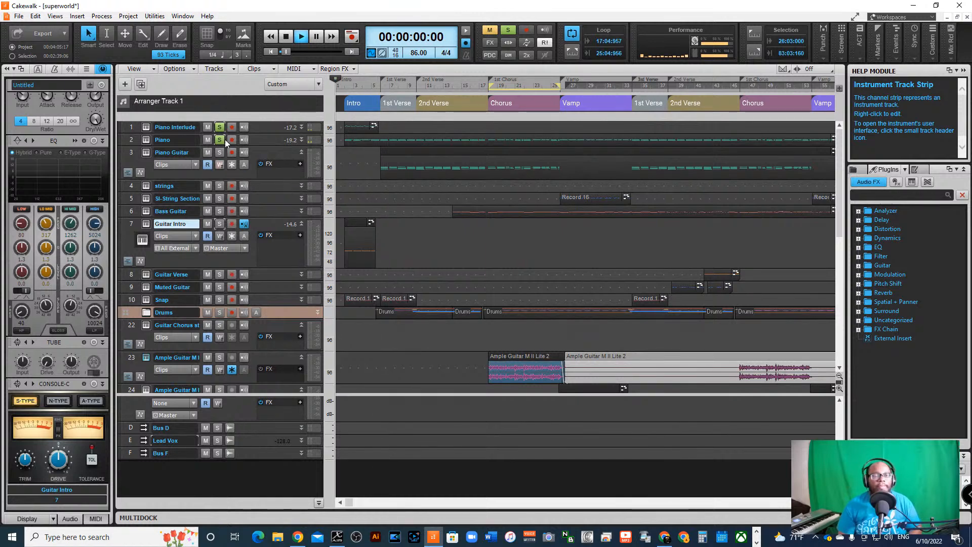
Unsolo the Piano Interlude and Piano tracks, and unmute the Dynamic vocal track
left_click(219, 127)
left_click(219, 139)
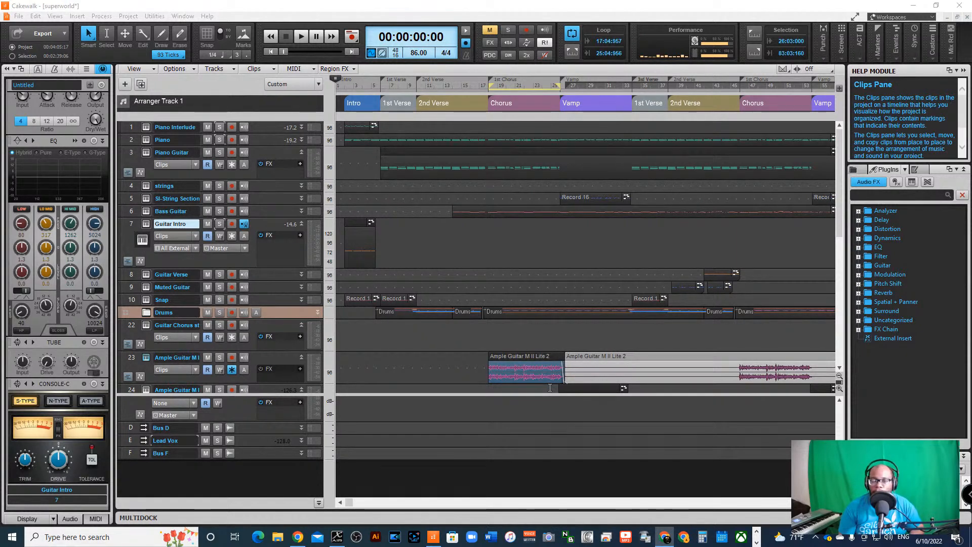
scroll(504, 345, "down", 4)
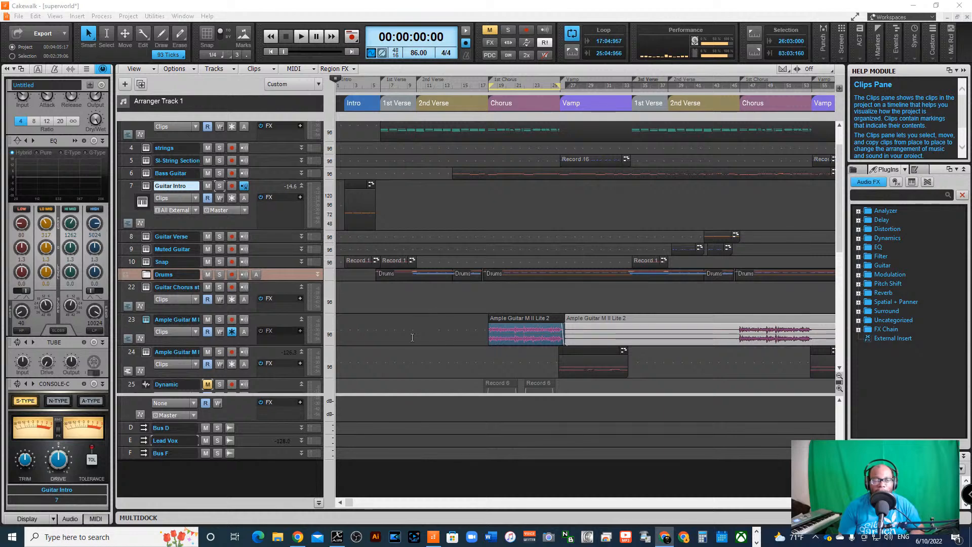
scroll(409, 342, "down", 2)
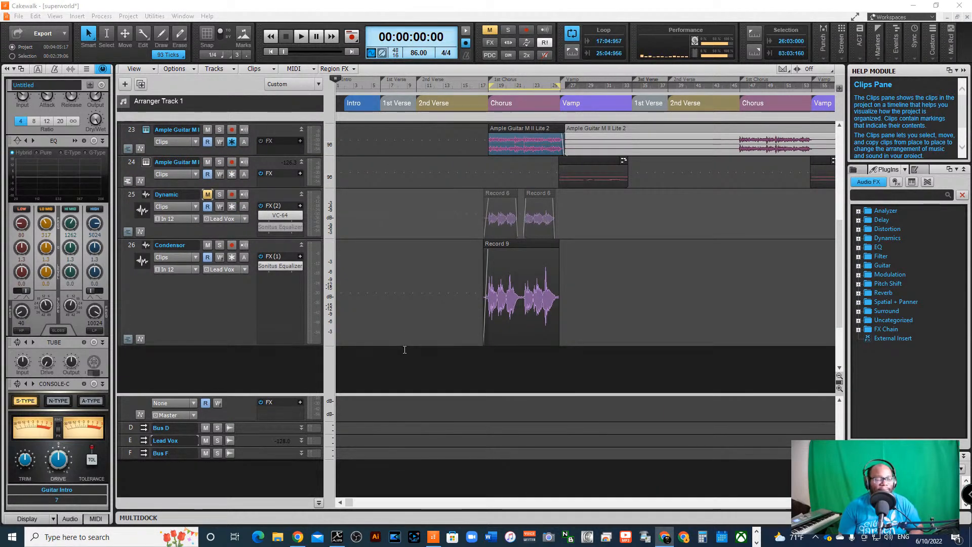
scroll(402, 345, "up", 3)
scroll(401, 342, "up", 2)
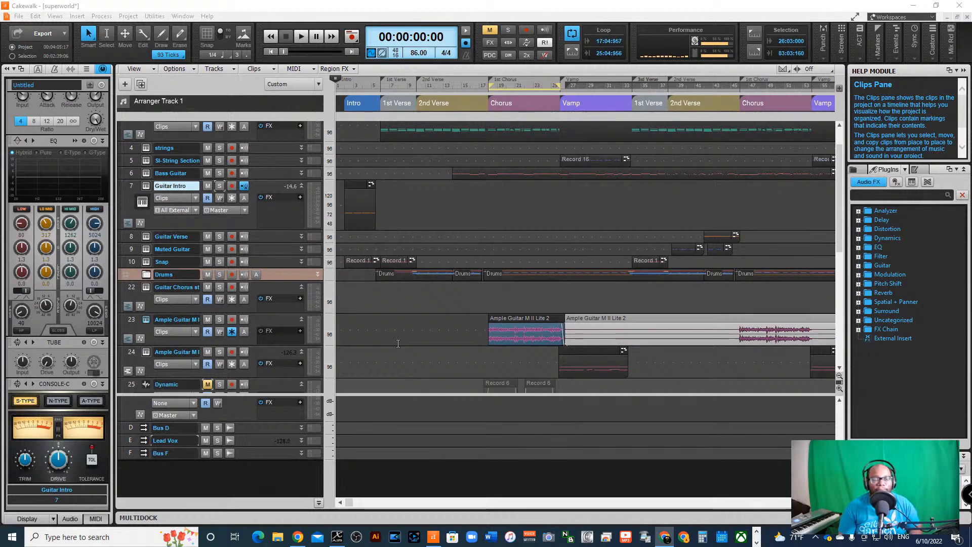
scroll(321, 321, "down", 1)
left_click(207, 346)
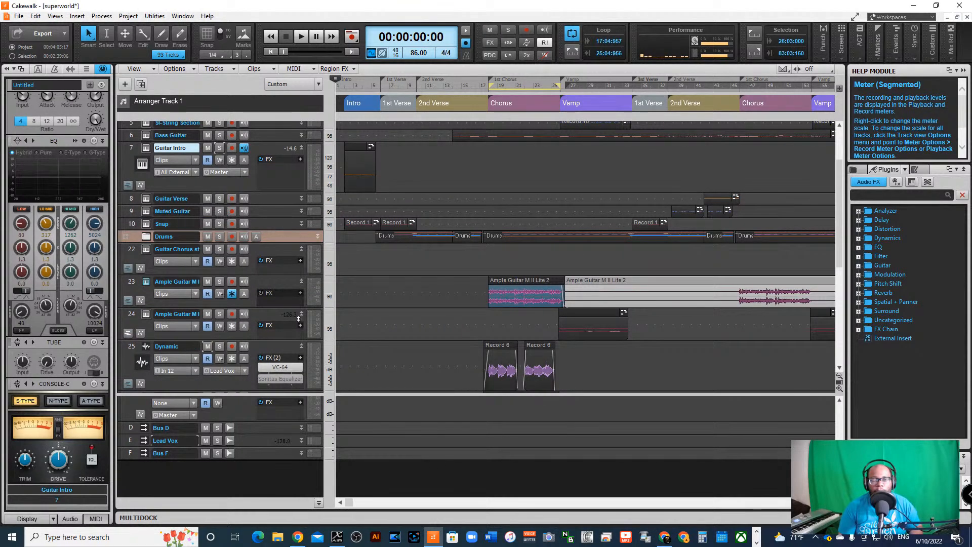
Open the Muted Guitar track's Cakewalk TTS-1 instrument to view its sound, and close it
scroll(316, 329, "up", 2)
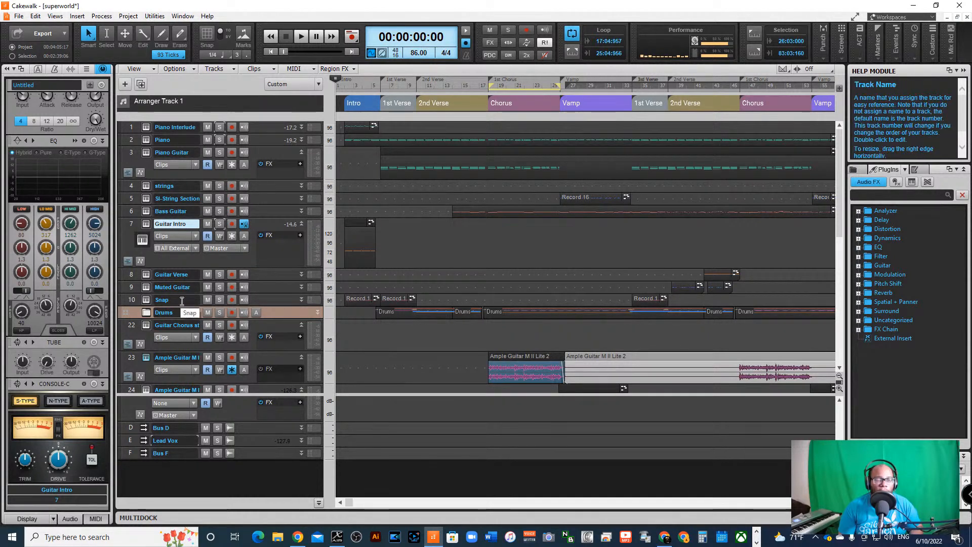
left_click(145, 287)
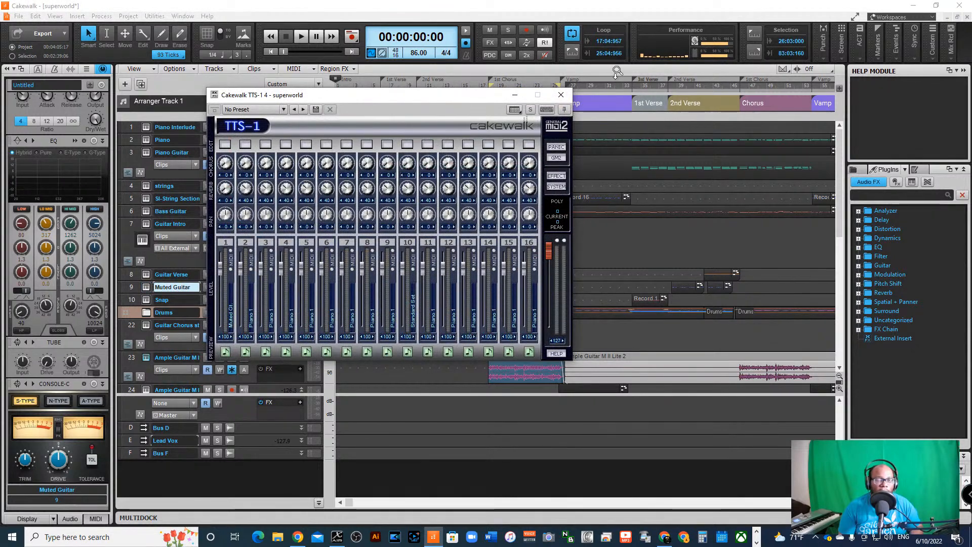
left_click(560, 95)
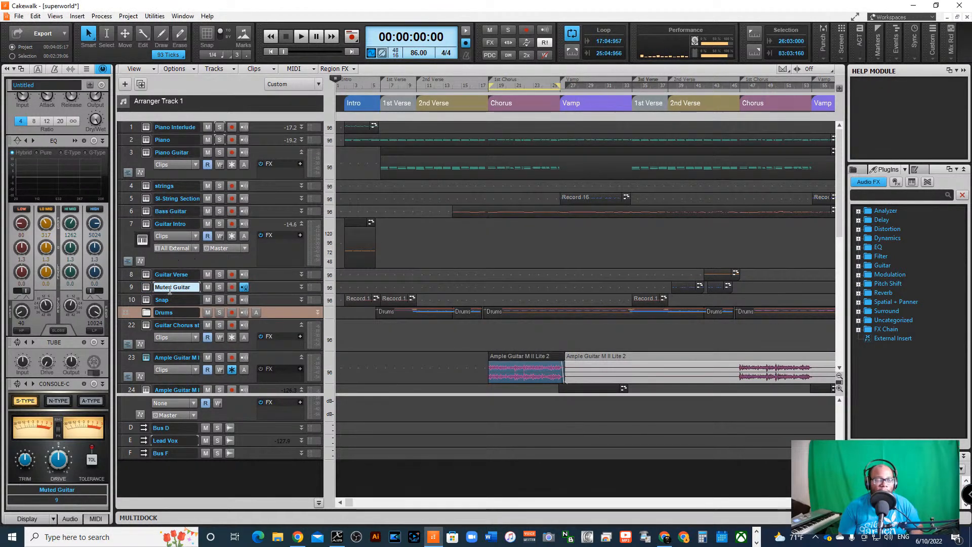
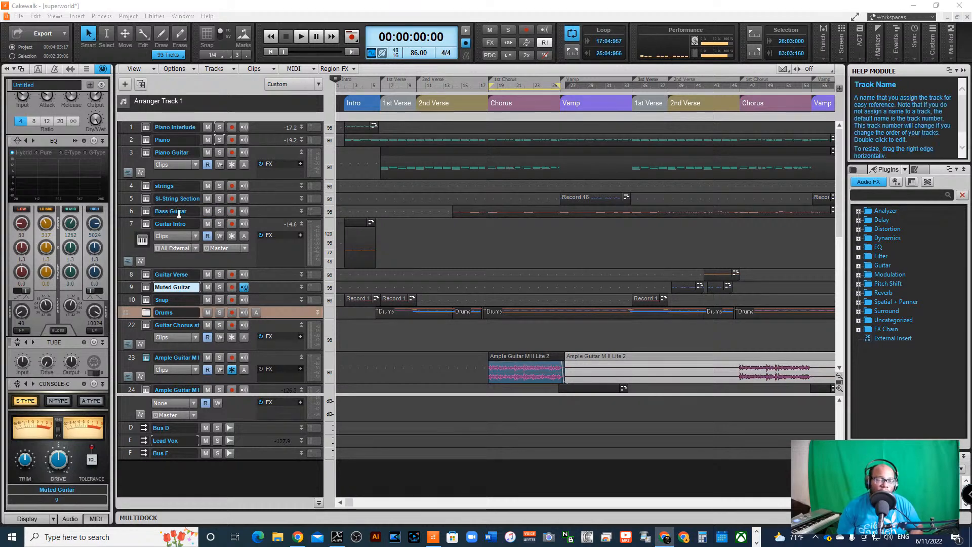
View the Bass Guitar track's SI-Bass Guitar instrument interface twice, closing it each time
left_click(146, 211)
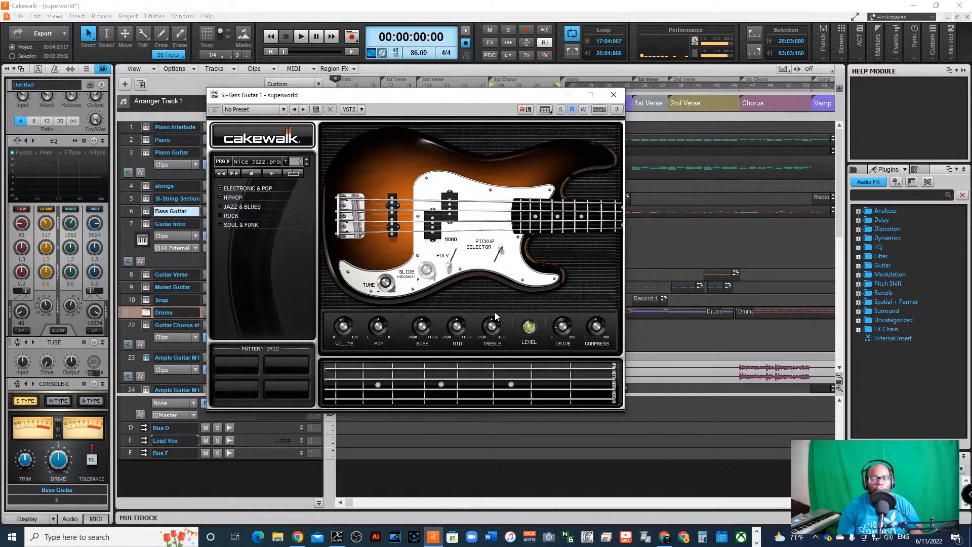
left_click(613, 94)
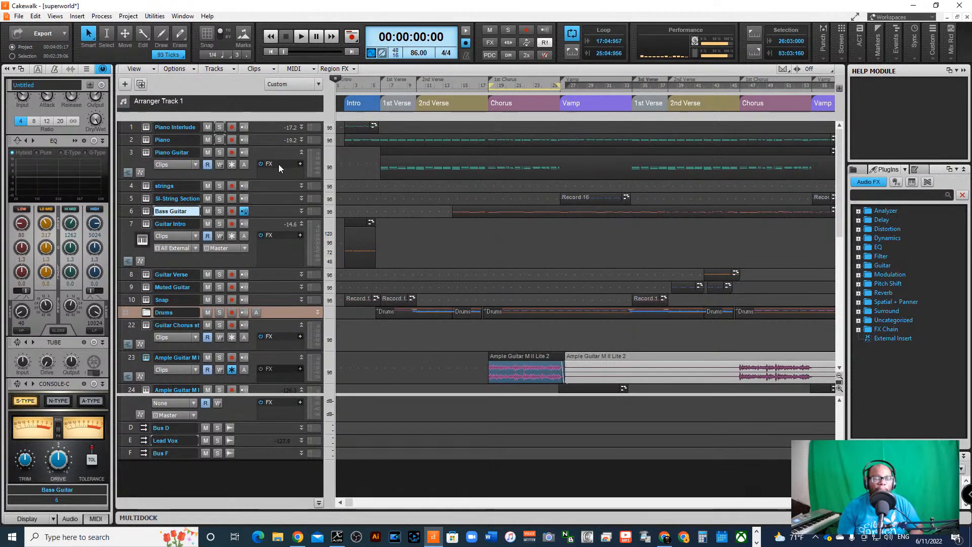
left_click(146, 210)
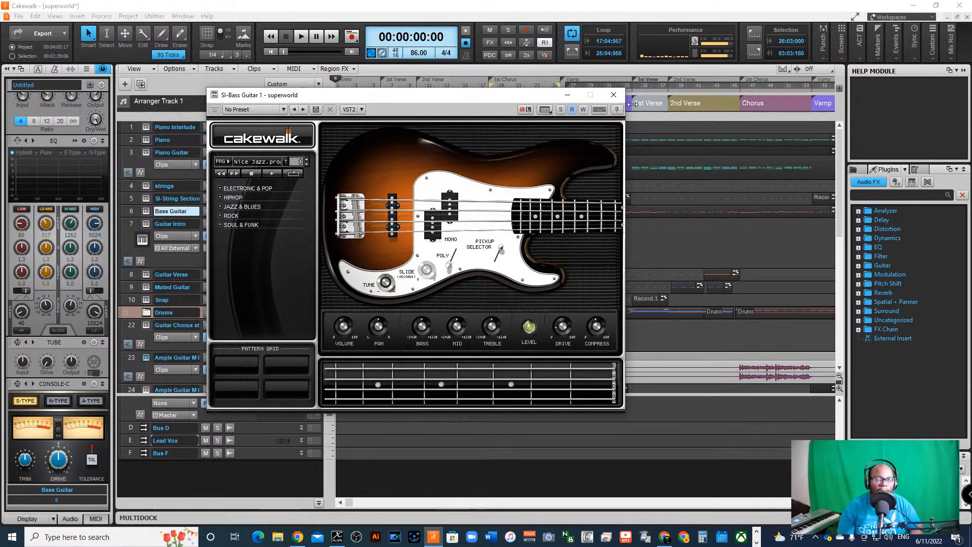
left_click(613, 95)
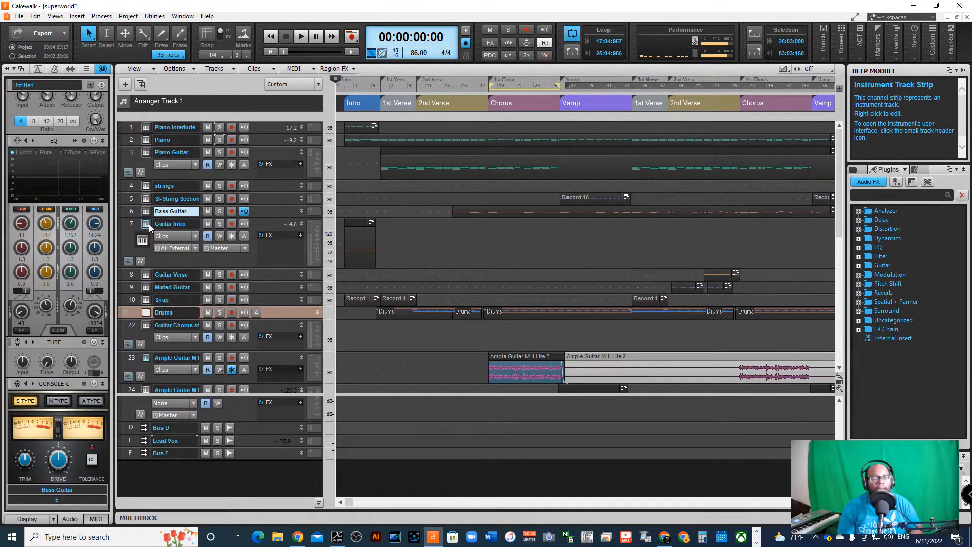
Expand the Bass Guitar track and browse the audio effects available for its FX rack, including Dynamics, without inserting one
left_click(301, 211)
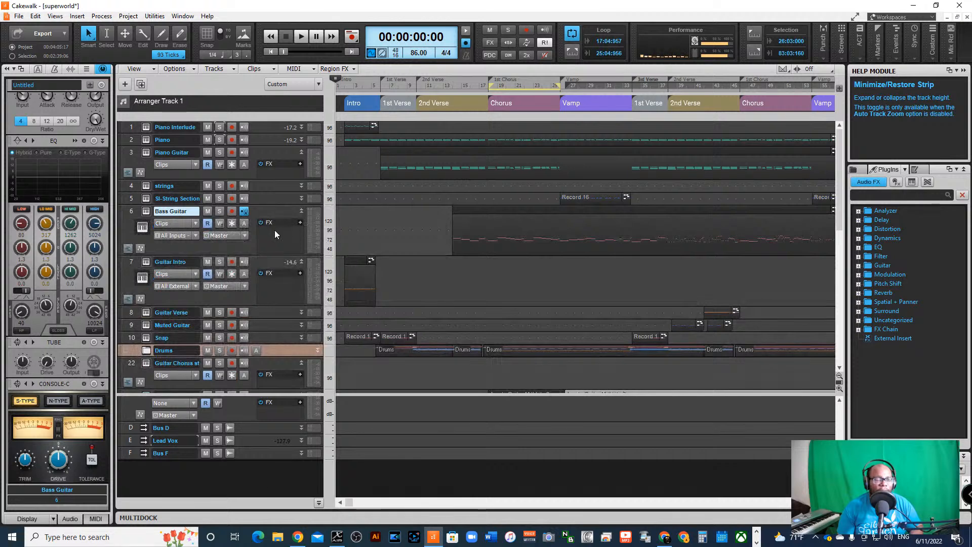
right_click(279, 241)
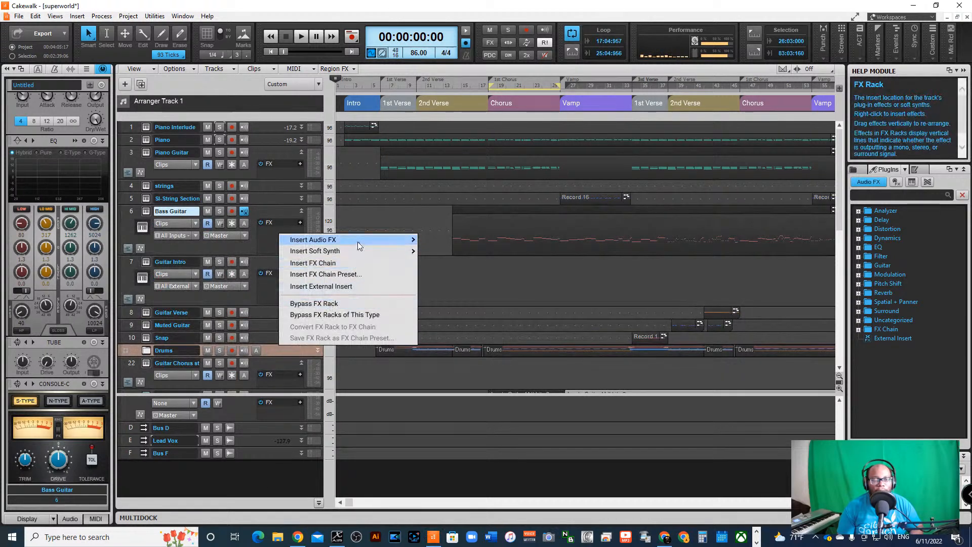
mouse_move(357, 241)
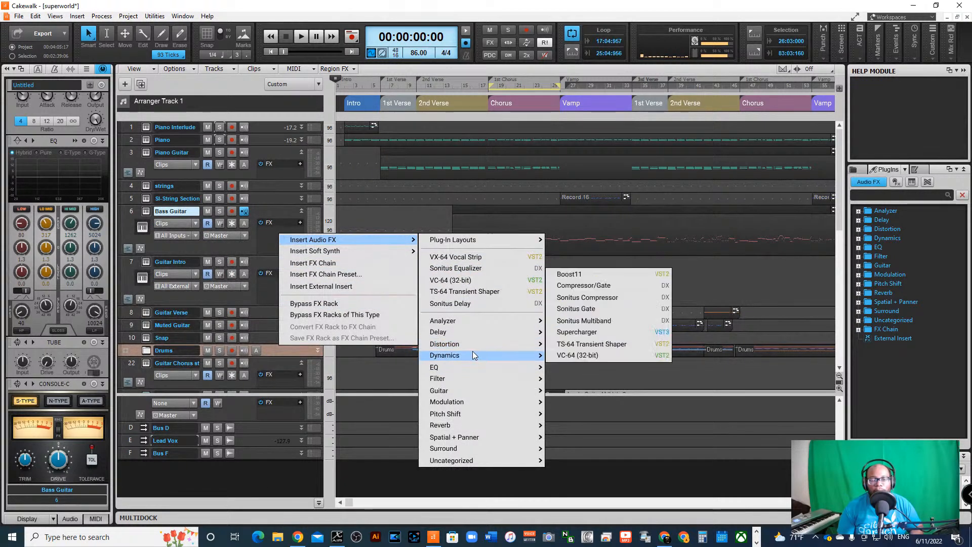
mouse_move(474, 392)
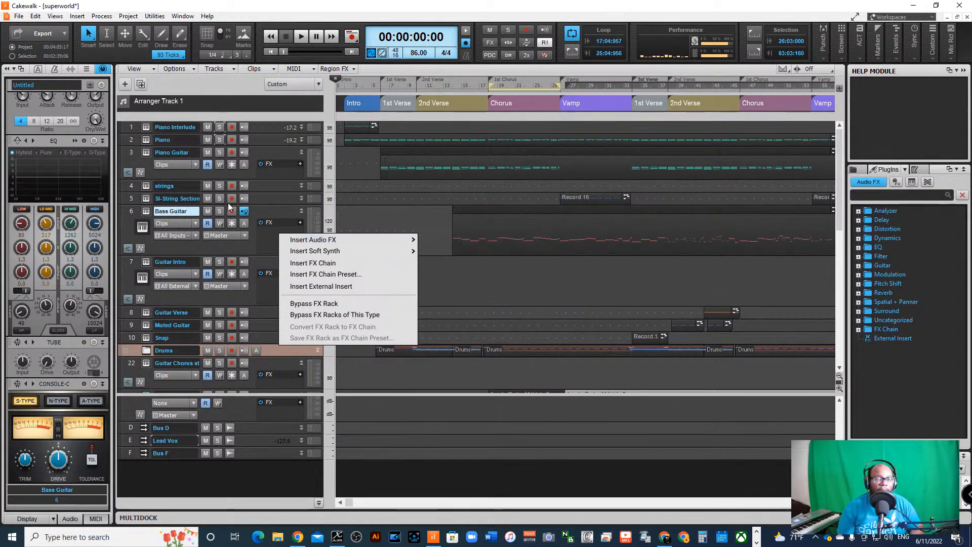
left_click(262, 251)
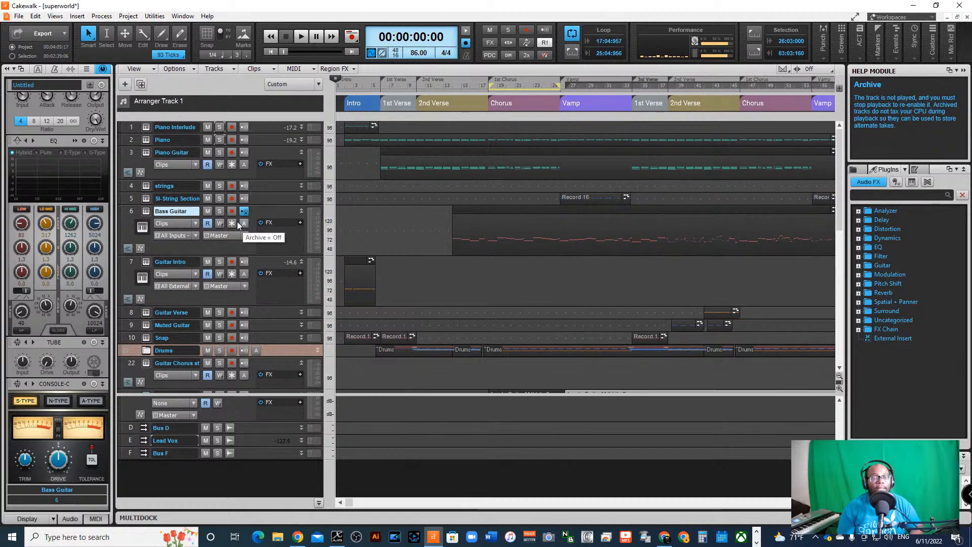
Place the playback position at 00:01:55:15 in the second verse, solo the Guitar Verse track and start playback
scroll(169, 231, "down", 1)
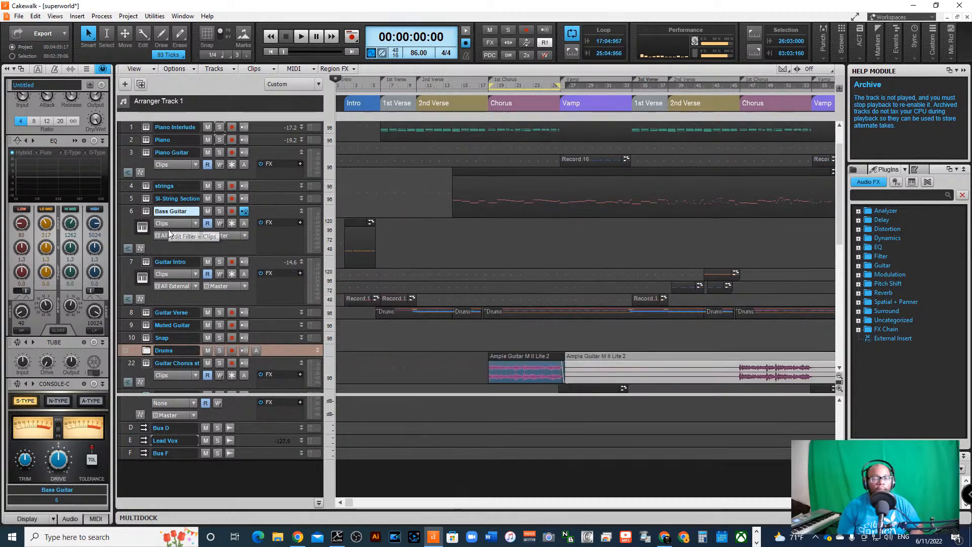
scroll(169, 230, "down", 1)
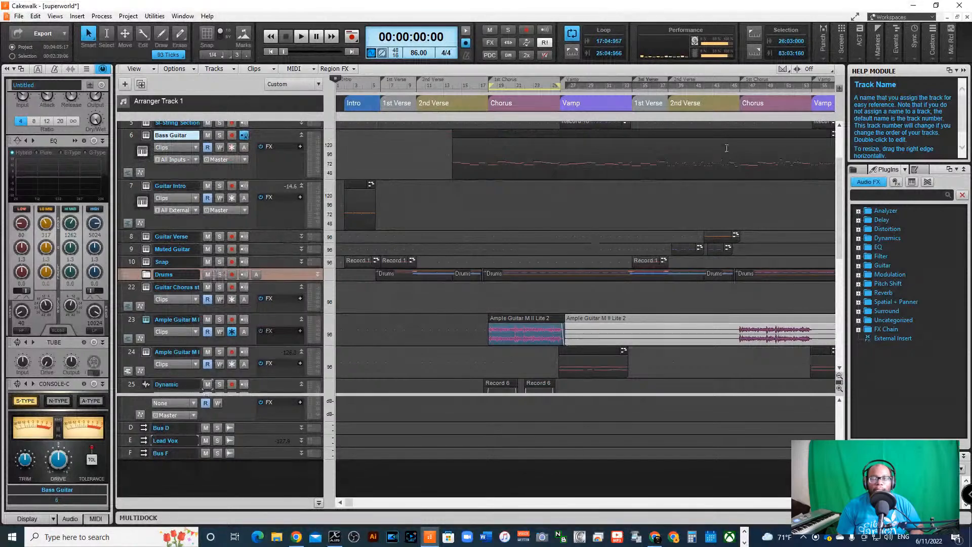
left_click(707, 89)
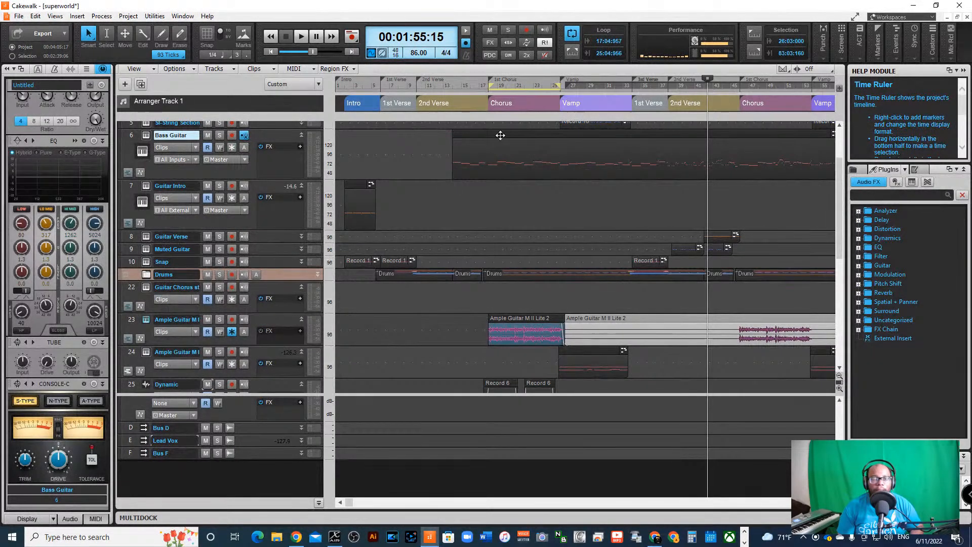
left_click(219, 236)
key("space")
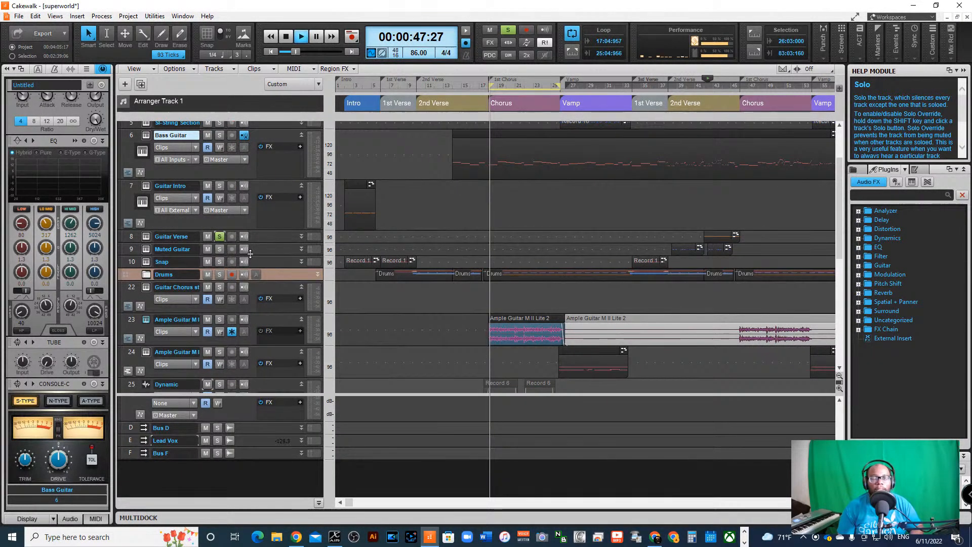
Turn off loop playback, play the soloed Guitar Verse track from 00:01:48:18 in the second verse, and stop
scroll(243, 248, "up", 1)
scroll(253, 258, "down", 3)
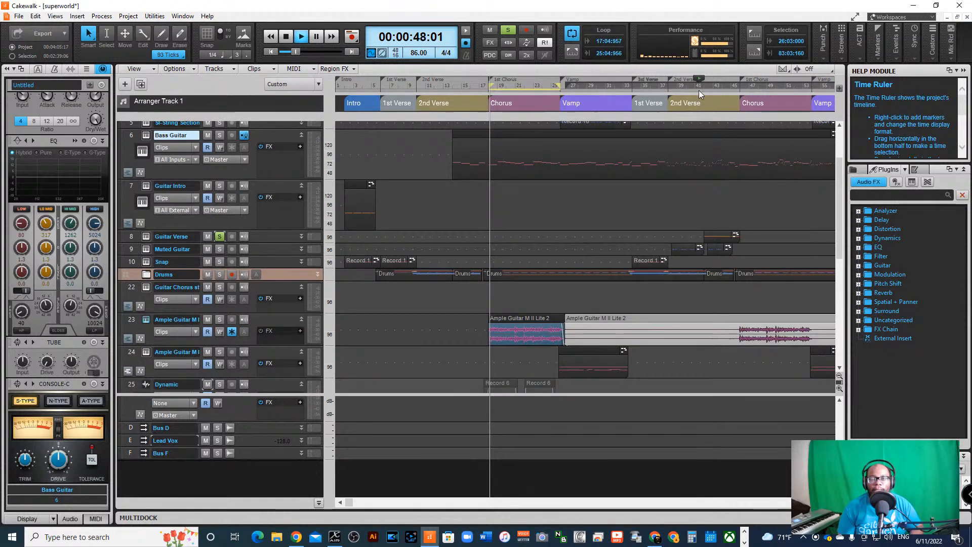
left_click(572, 34)
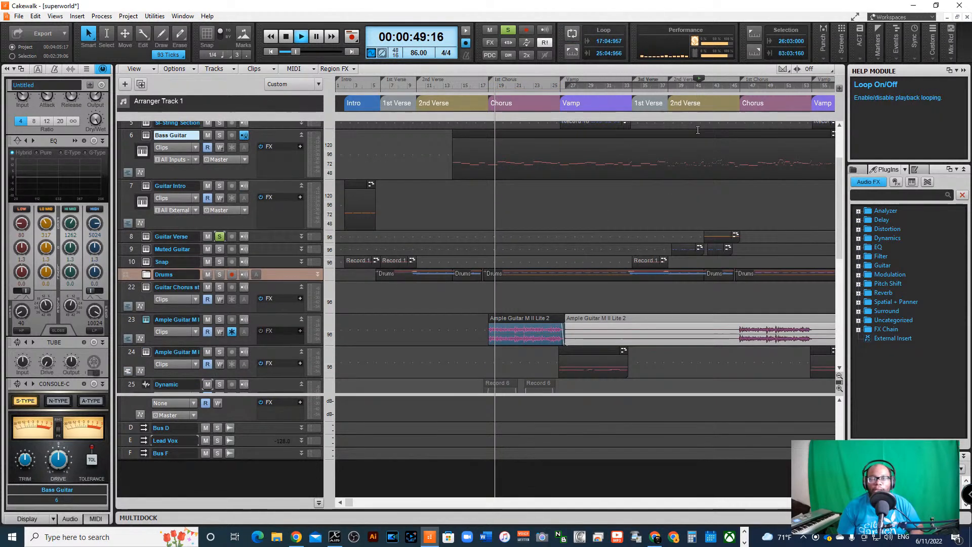
left_click(684, 85)
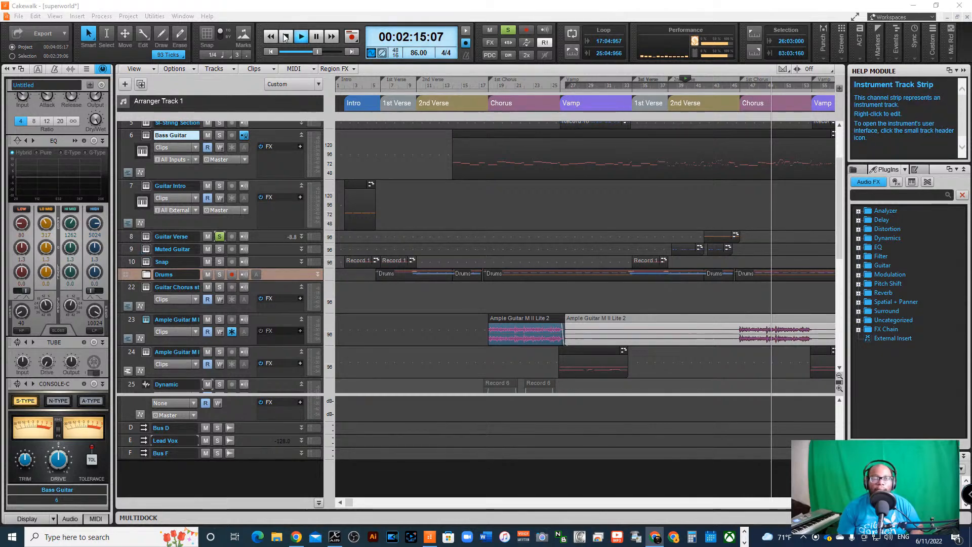
left_click(287, 37)
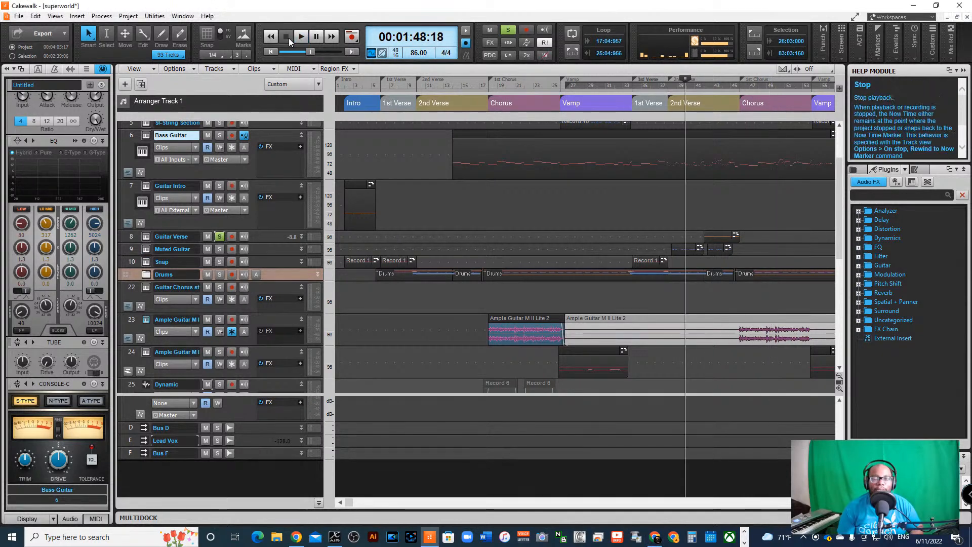
Open the Guitar Verse track's LANDR Chromatic instrument to view its Juice Strings preset, close it, and unsolo the track
left_click(148, 237)
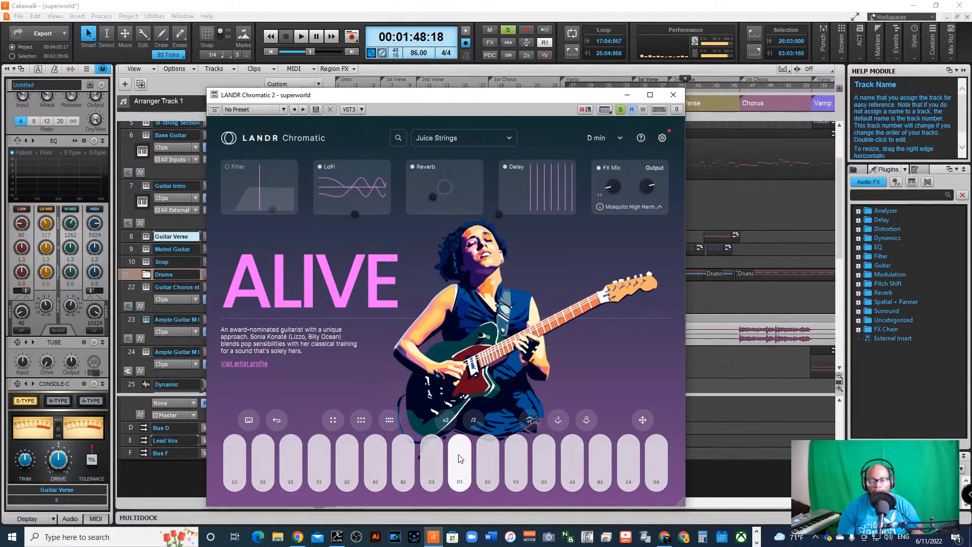
left_click(674, 94)
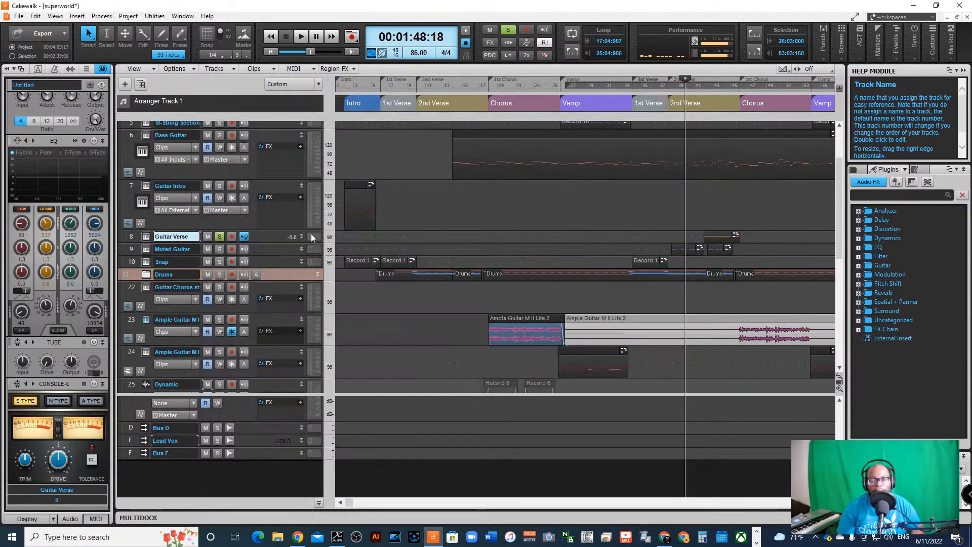
left_click(219, 237)
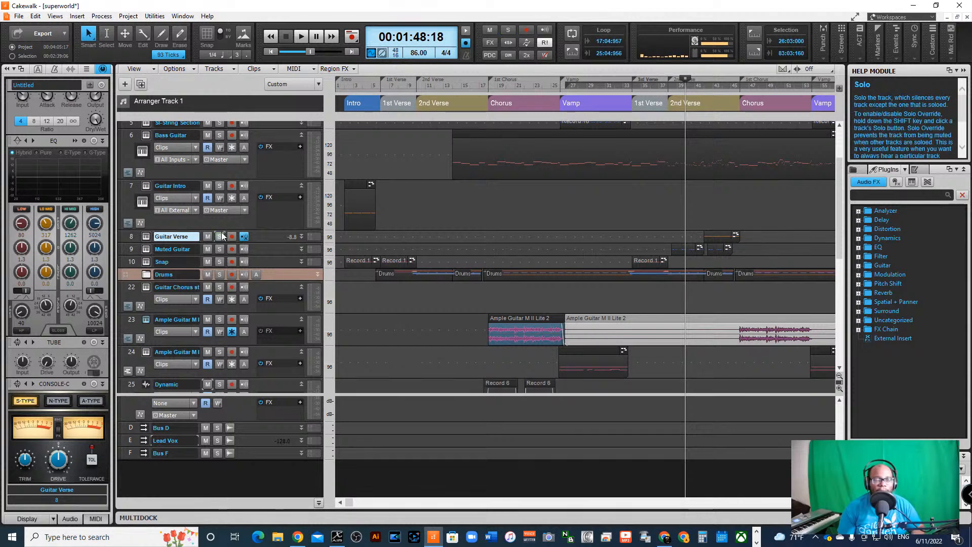
Play the Muted Guitar track soloed from the second verse, expand it and check its pan, and unsolo it during playback
scroll(229, 236, "down", 1)
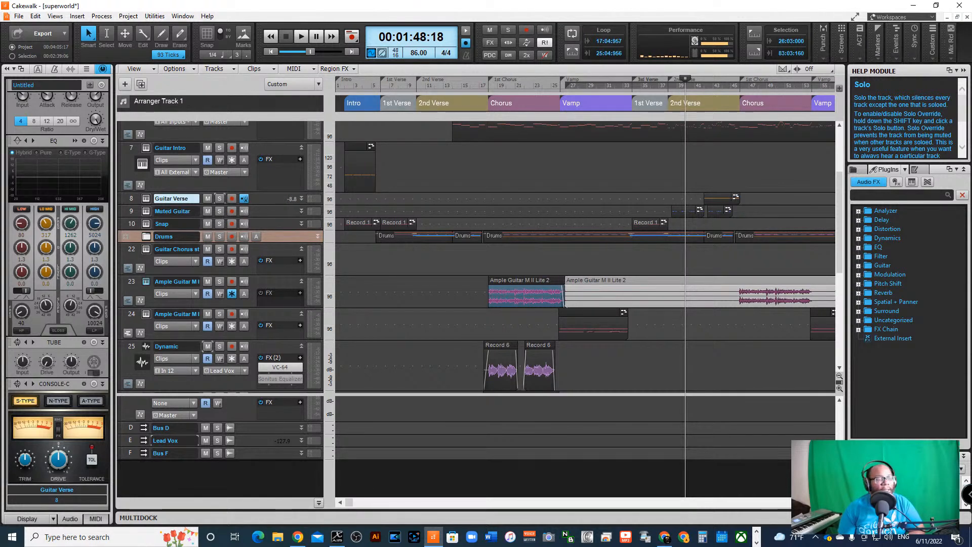
key("alt+Tab")
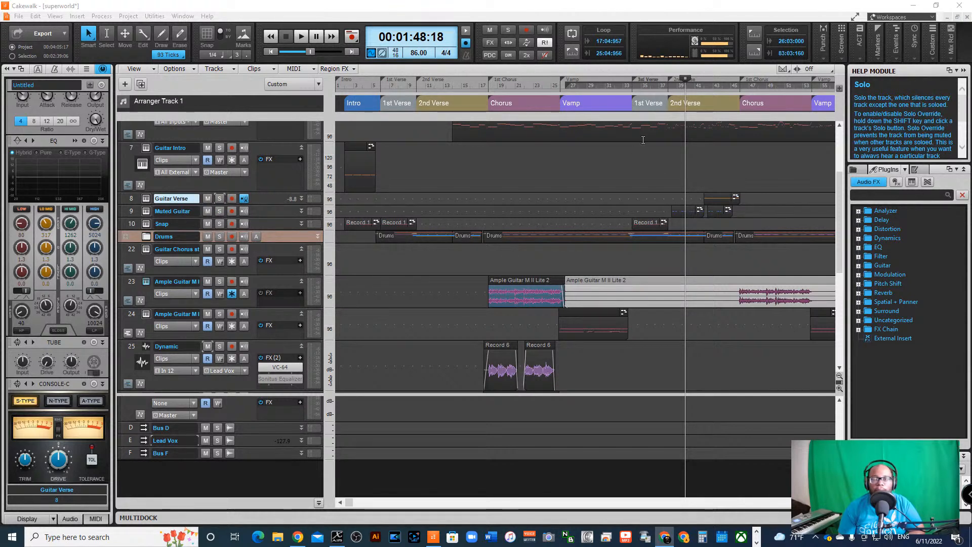
left_click(220, 211)
key("space")
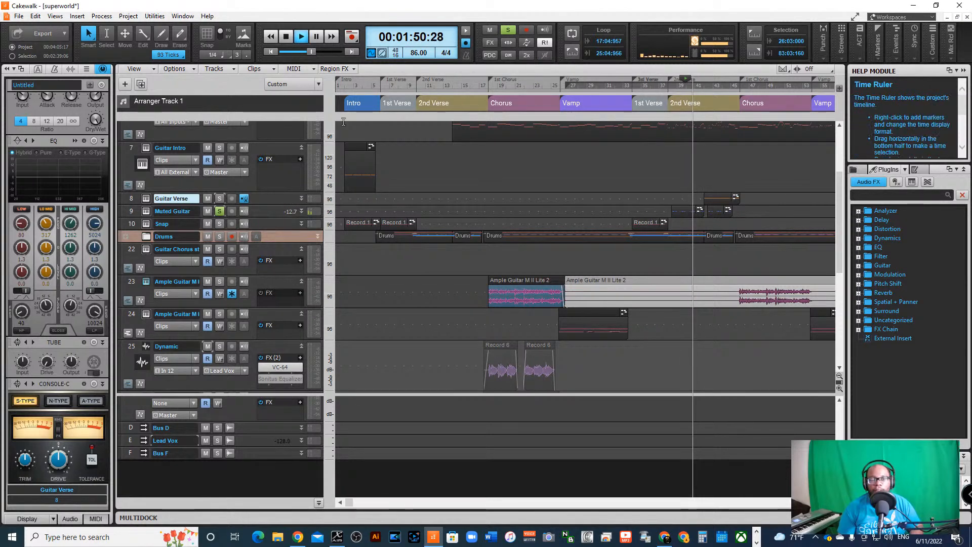
left_click(301, 210)
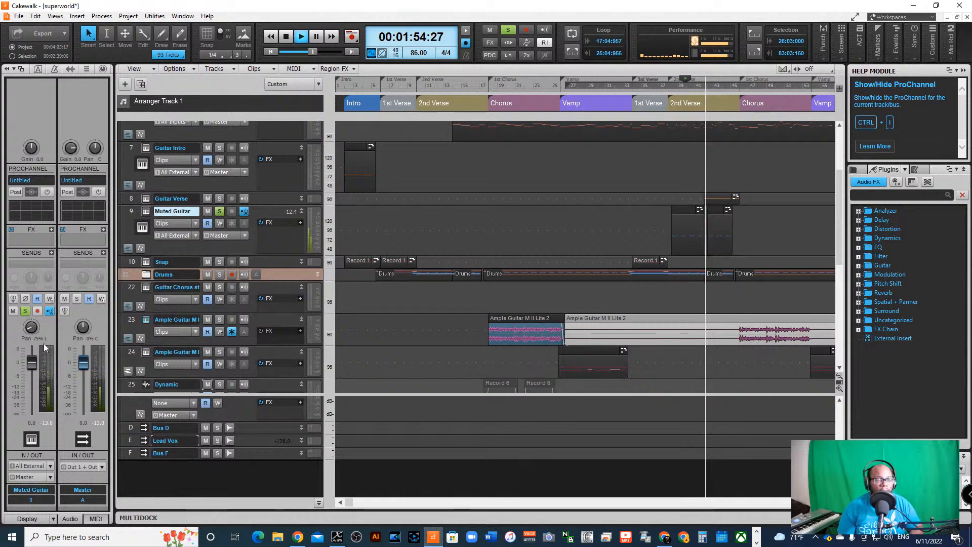
mouse_move(31, 332)
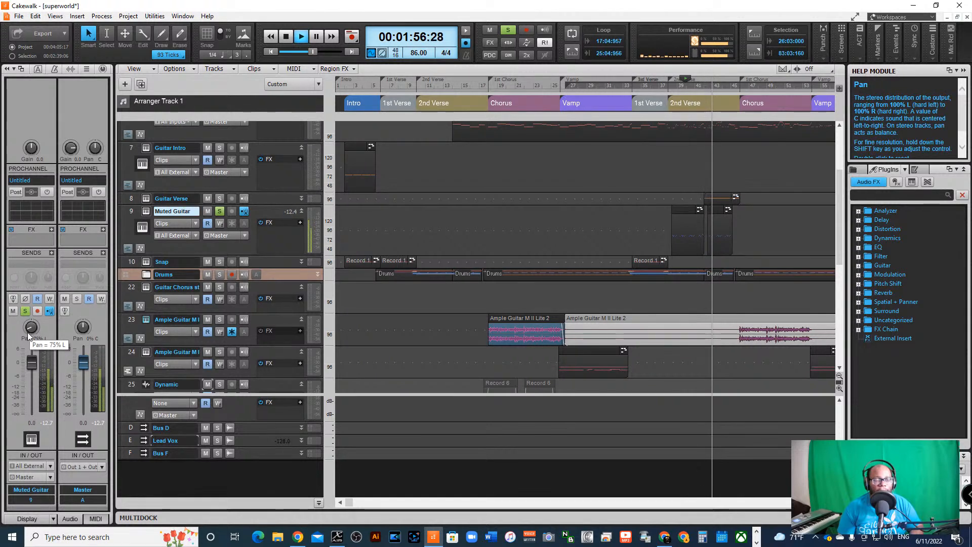
left_click(220, 211)
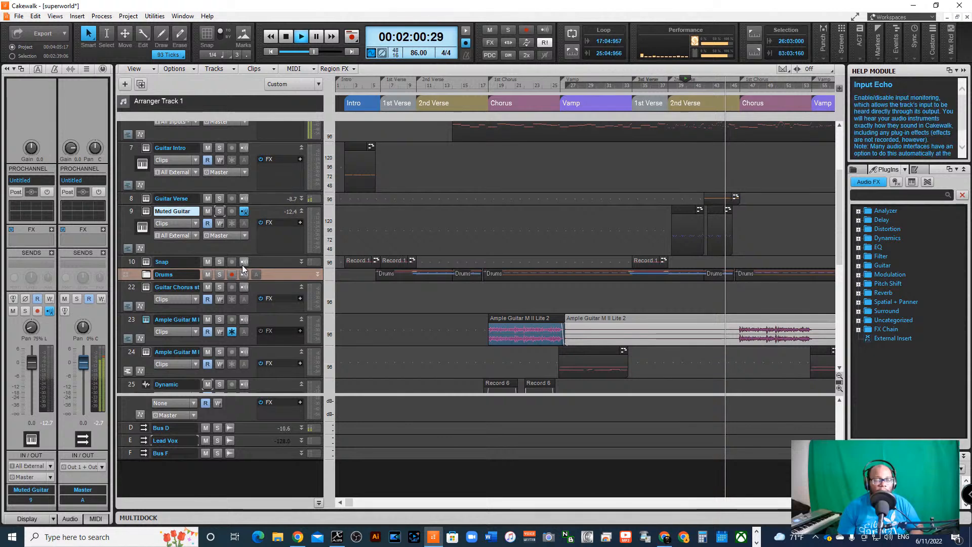
Stop playback, open the Snap track's sfz instrument to view its loaded YNG_snap_bright.wav sample, and minimize the instrument window
key("space")
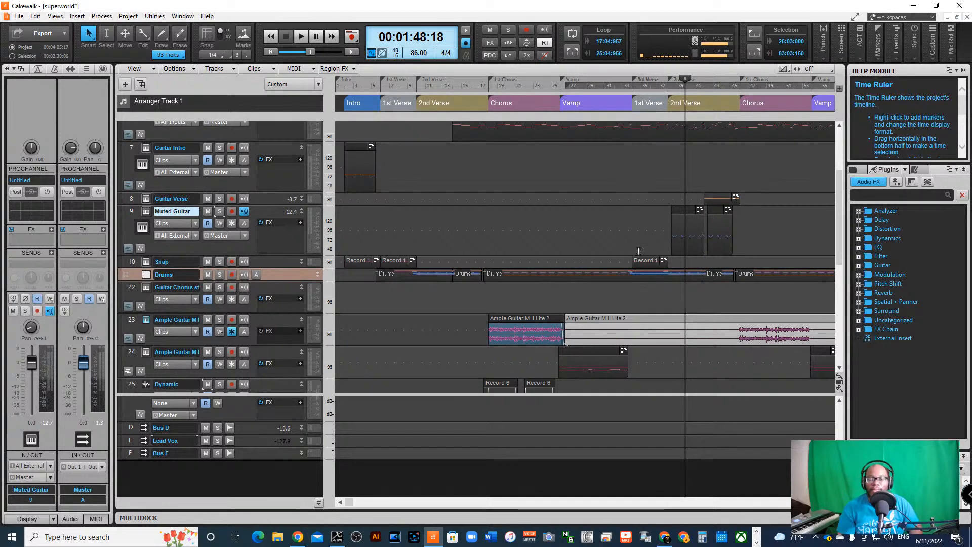
left_click(147, 260)
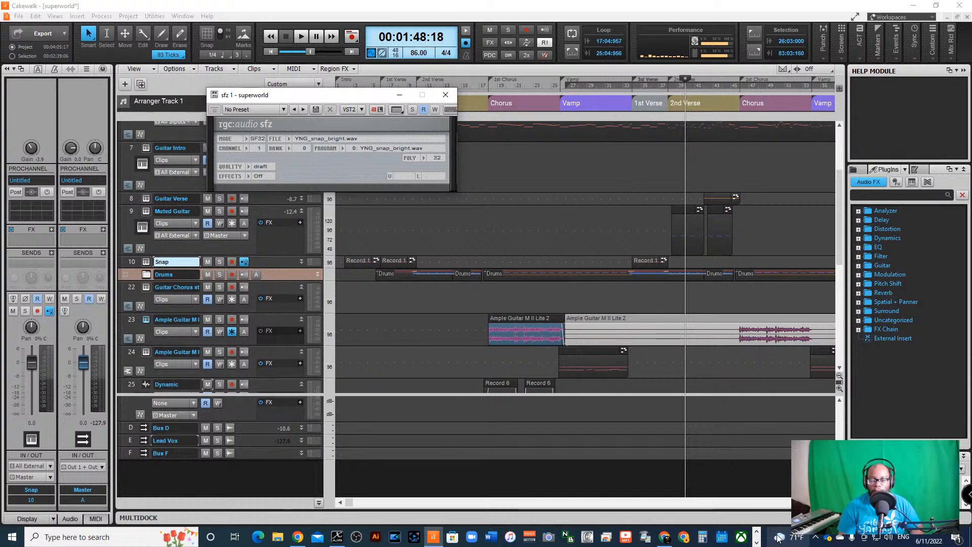
mouse_move(770, 540)
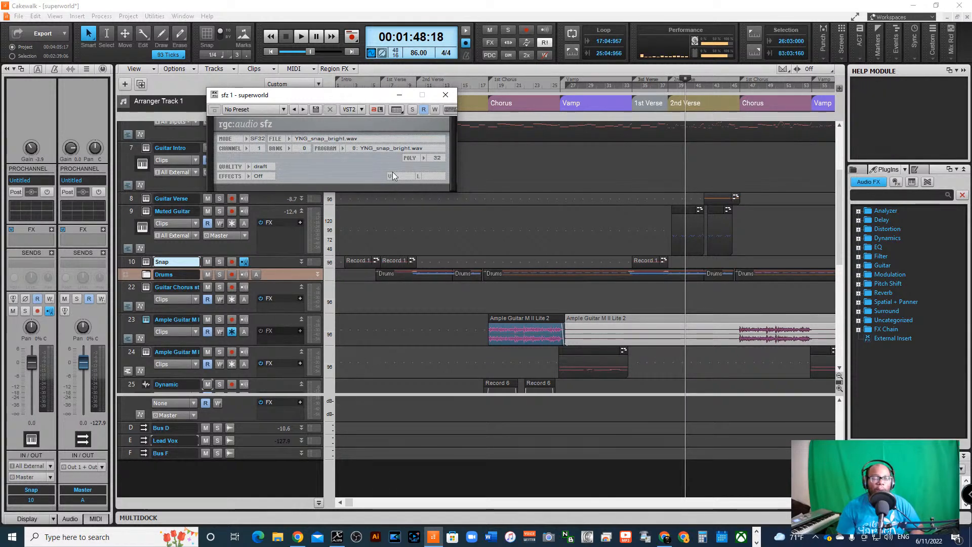
left_click(399, 96)
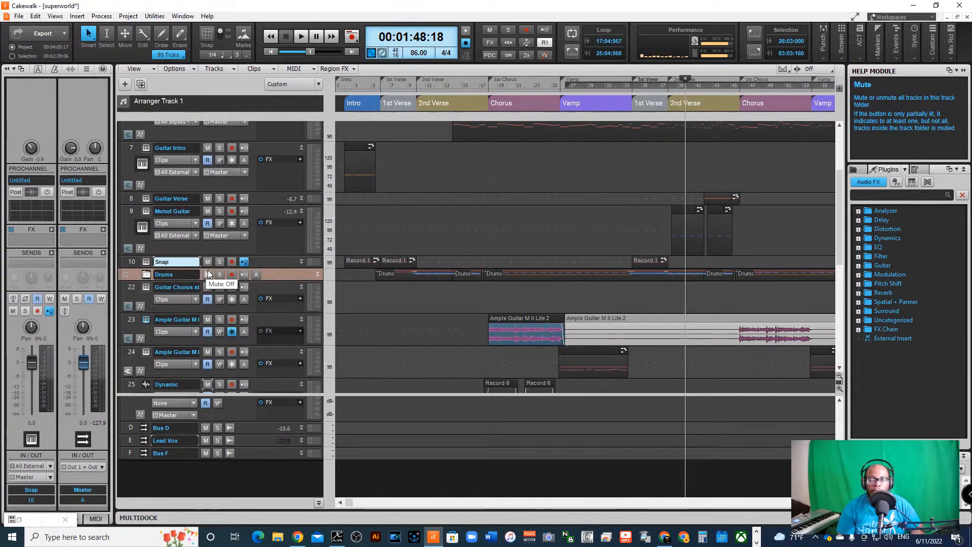
Expand the Drums folder below the Snap track to show the individual drum tracks inside it
scroll(208, 272, "down", 3)
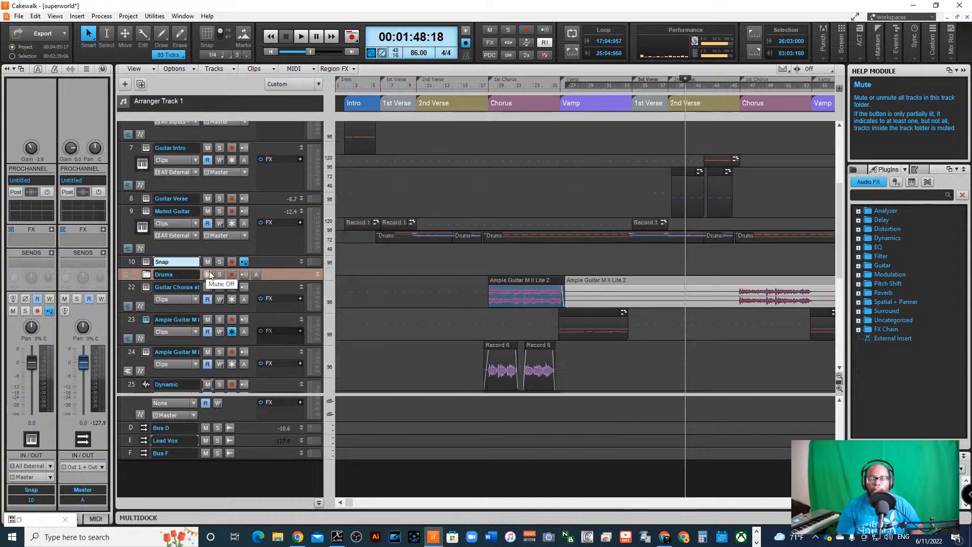
scroll(213, 280, "up", 2)
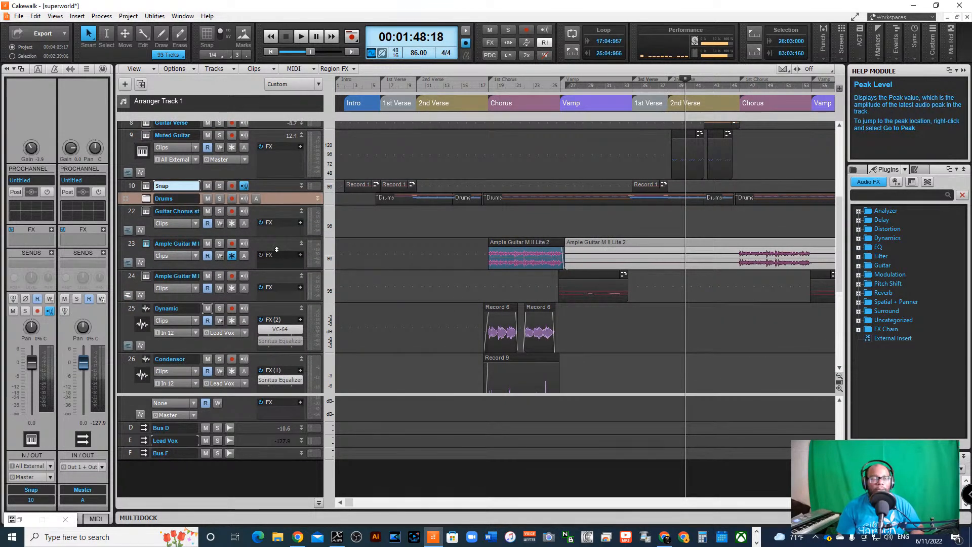
scroll(243, 274, "up", 2)
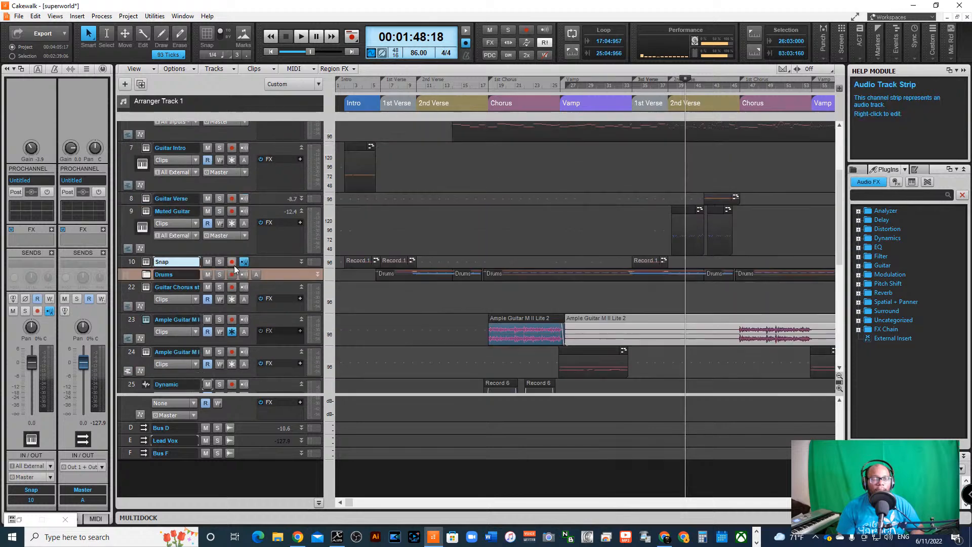
left_click(124, 273)
scroll(278, 278, "down", 2)
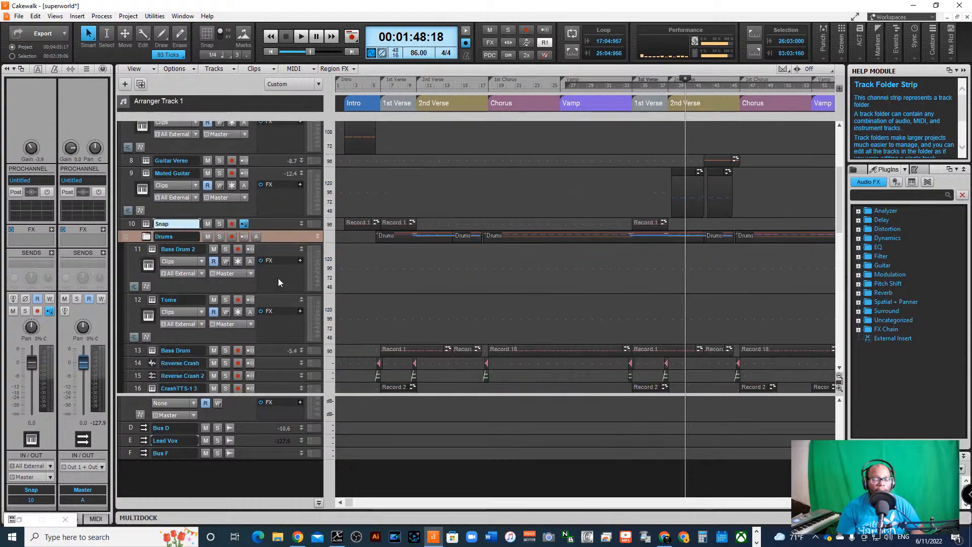
scroll(278, 282, "down", 1)
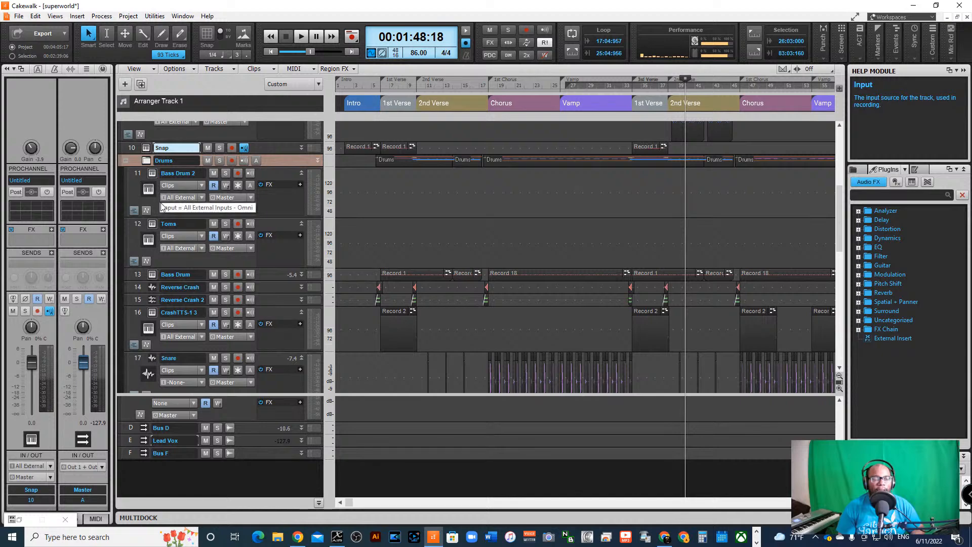
Examine the drum tracks from Bass Drum 2 to Hi hats chorus across the arrangement sections, selecting the Bass Drum track
scroll(195, 326, "up", 3)
scroll(174, 200, "up", 3)
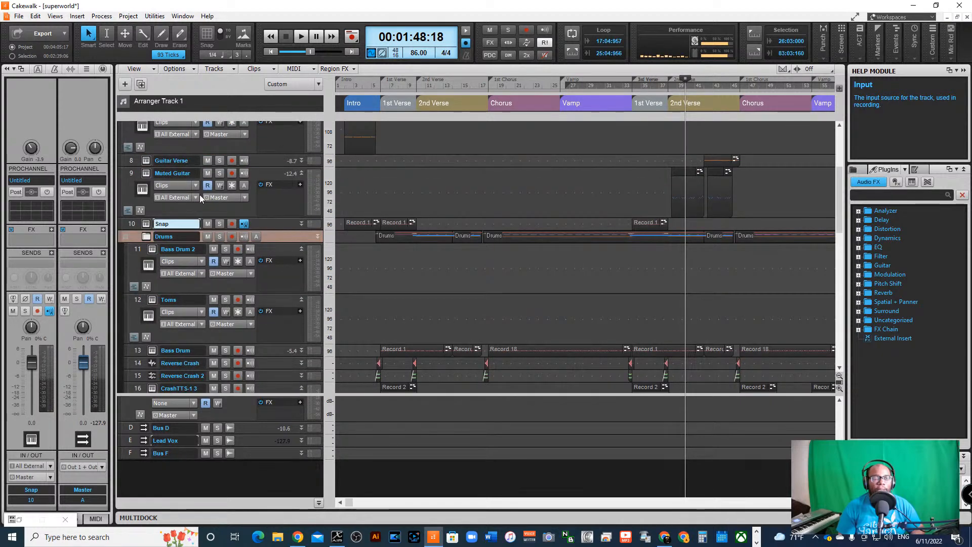
scroll(198, 202, "up", 3)
scroll(202, 212, "up", 6)
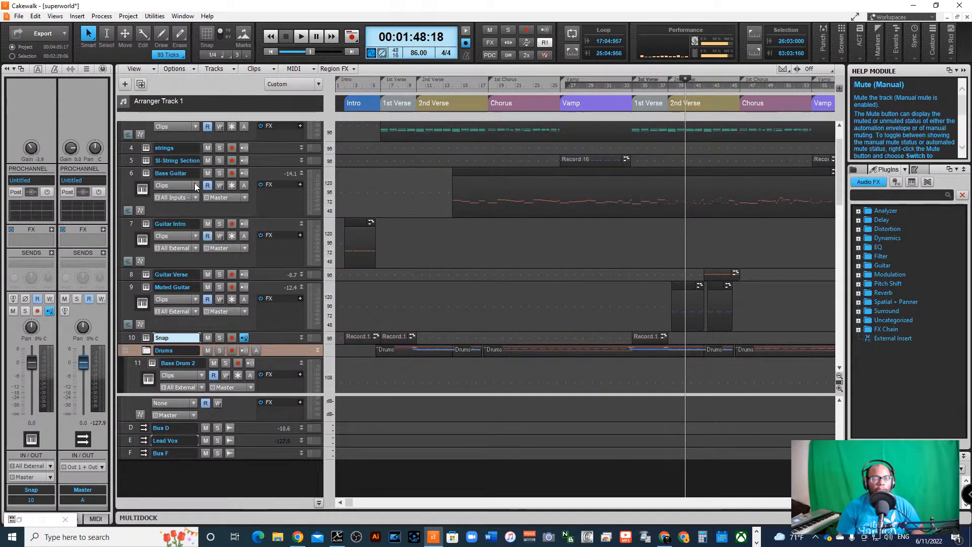
scroll(200, 279, "down", 3)
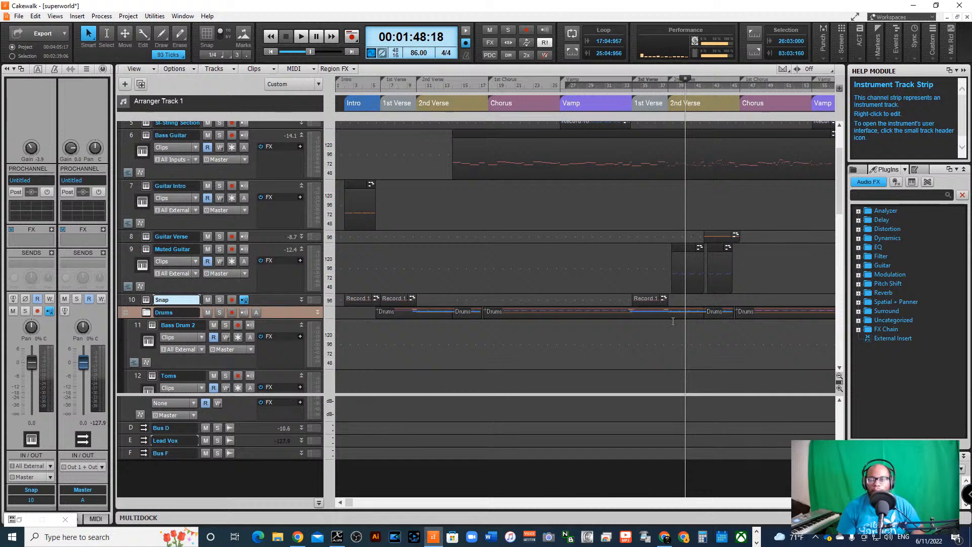
left_click_drag(350, 502, 406, 503)
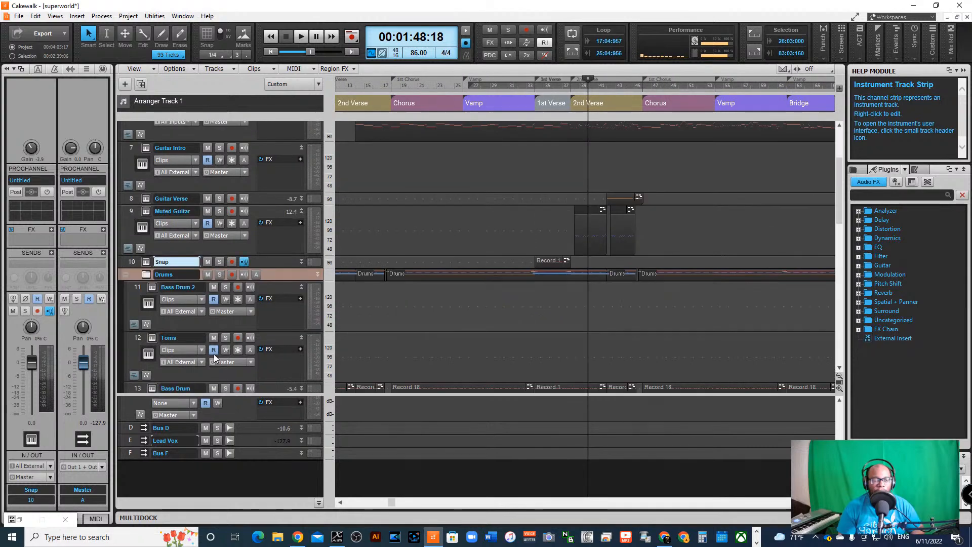
scroll(205, 323, "down", 9)
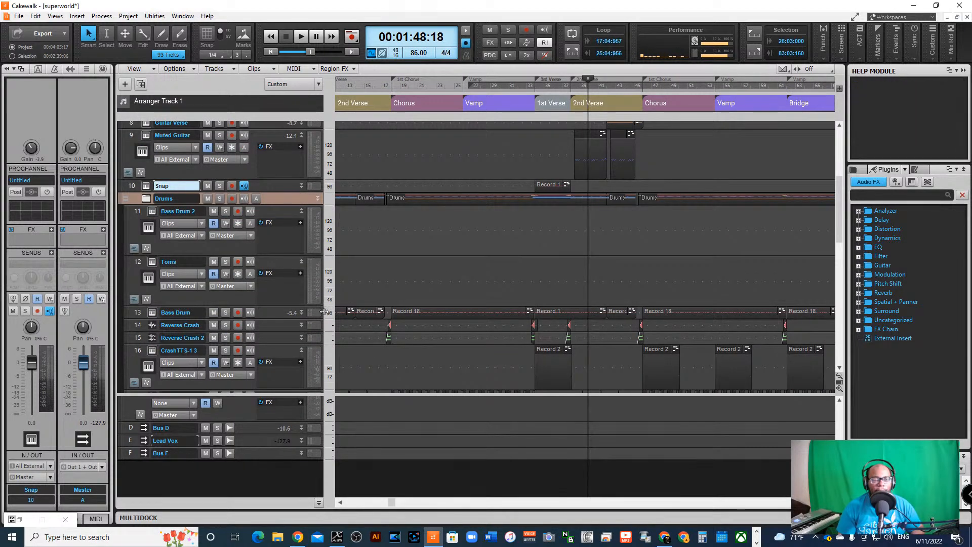
left_click(312, 314)
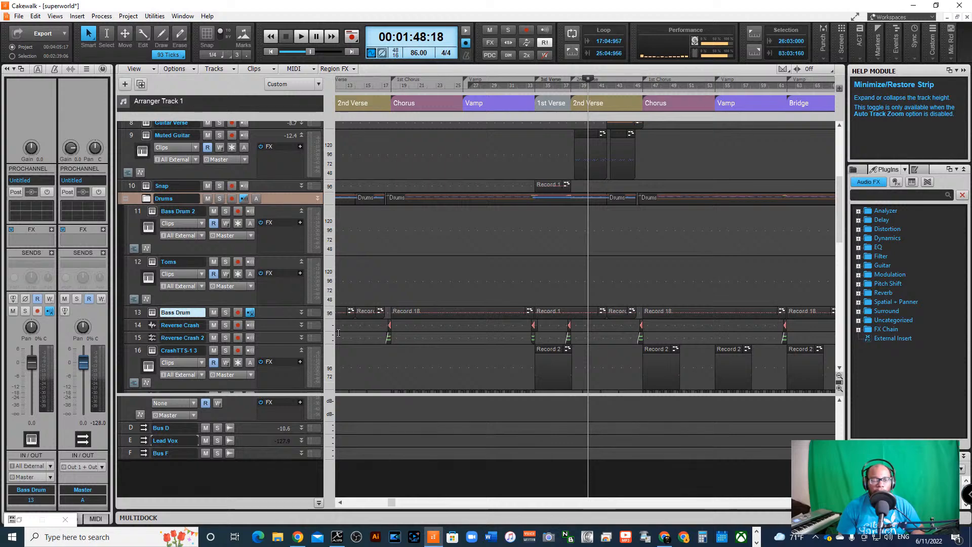
scroll(239, 302, "down", 3)
scroll(238, 324, "down", 6)
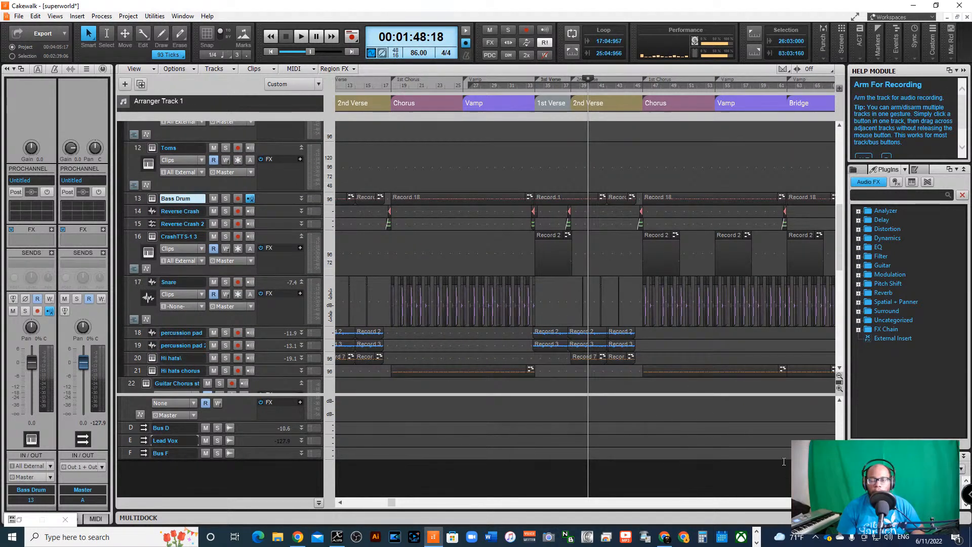
Examine the drum clips close up around both occurrences of the first and second verses, and return to the wider arrangement view
left_click(830, 502)
left_click(830, 502)
left_click(830, 502)
left_click(830, 502)
left_click(830, 502)
left_click(830, 502)
left_click(830, 502)
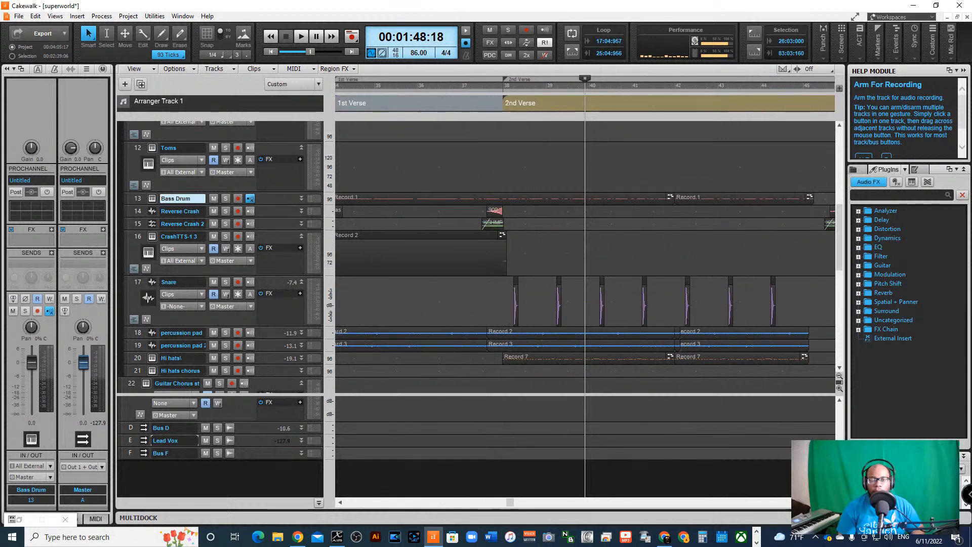
left_click(830, 502)
left_click_drag(516, 500, 375, 470)
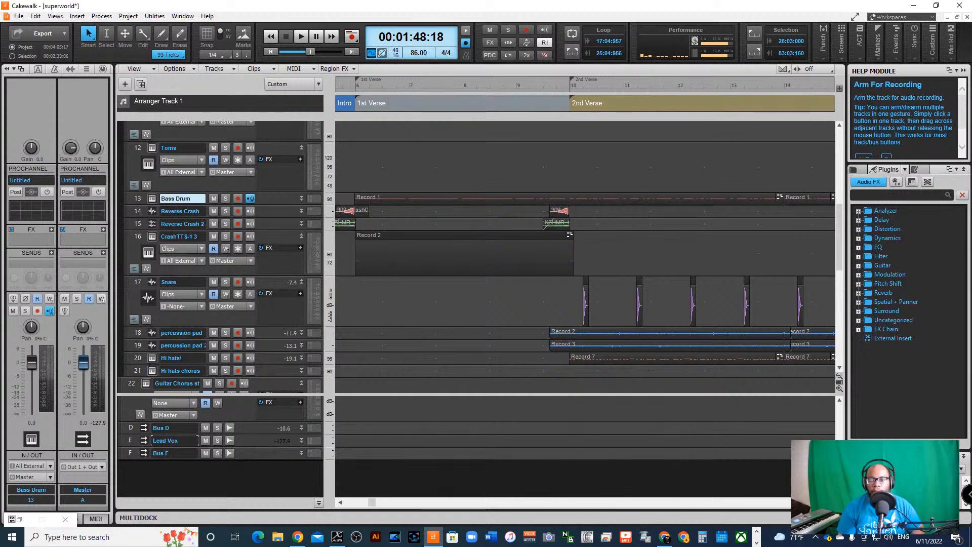
left_click(819, 502)
left_click(819, 502)
left_click(818, 502)
left_click(818, 502)
left_click(818, 502)
left_click(818, 502)
left_click(819, 502)
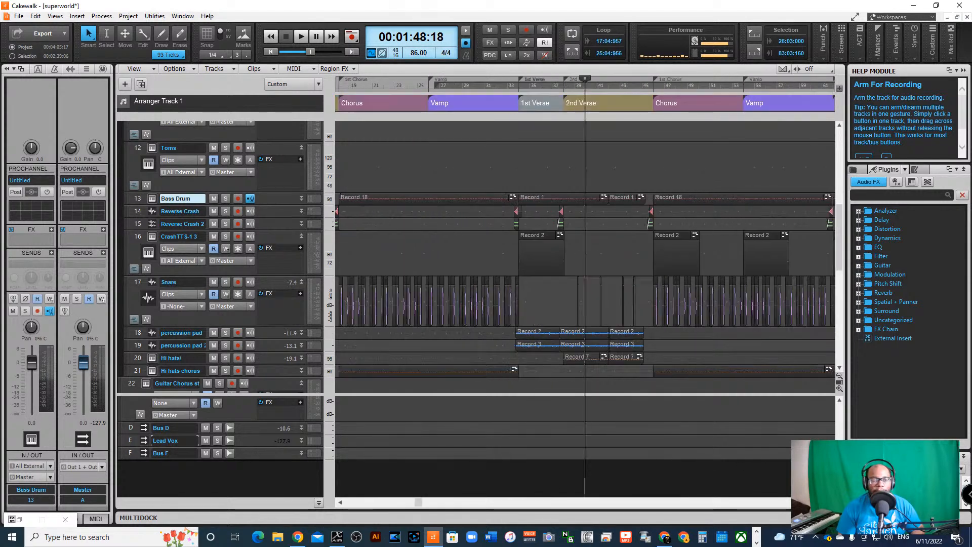
left_click(819, 502)
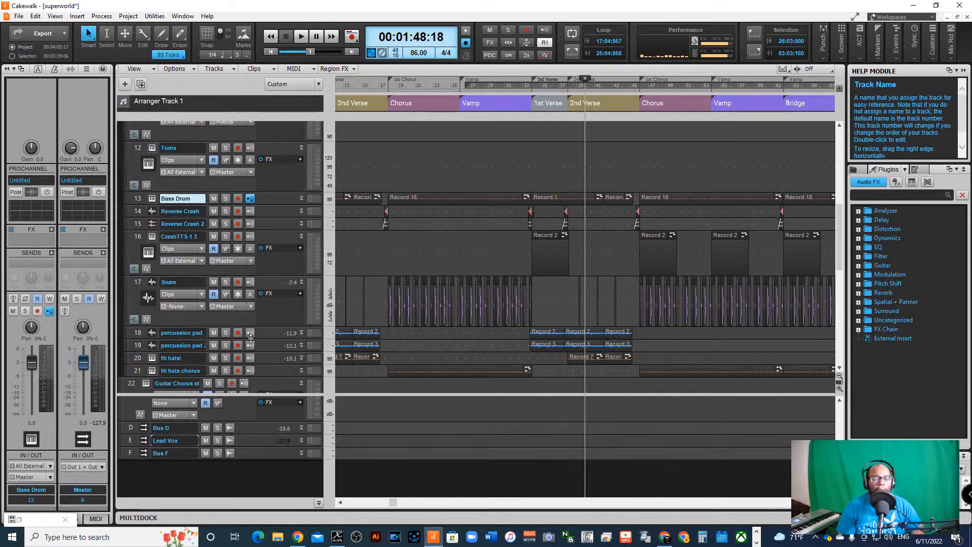
Select the Ample Guitar track 23 below the drums, and open track 24's Ample Guitar M II Lite 2 instrument
scroll(270, 337, "down", 2)
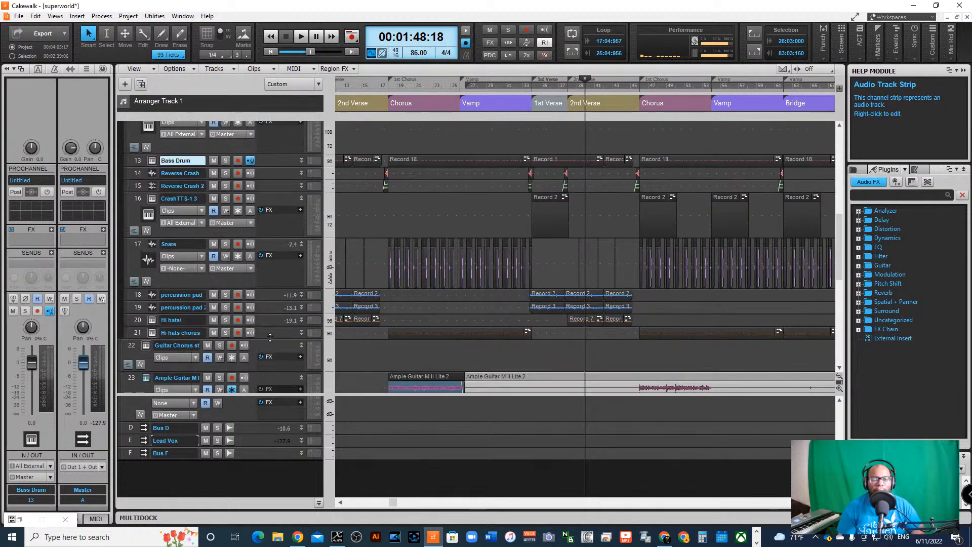
scroll(269, 331, "down", 2)
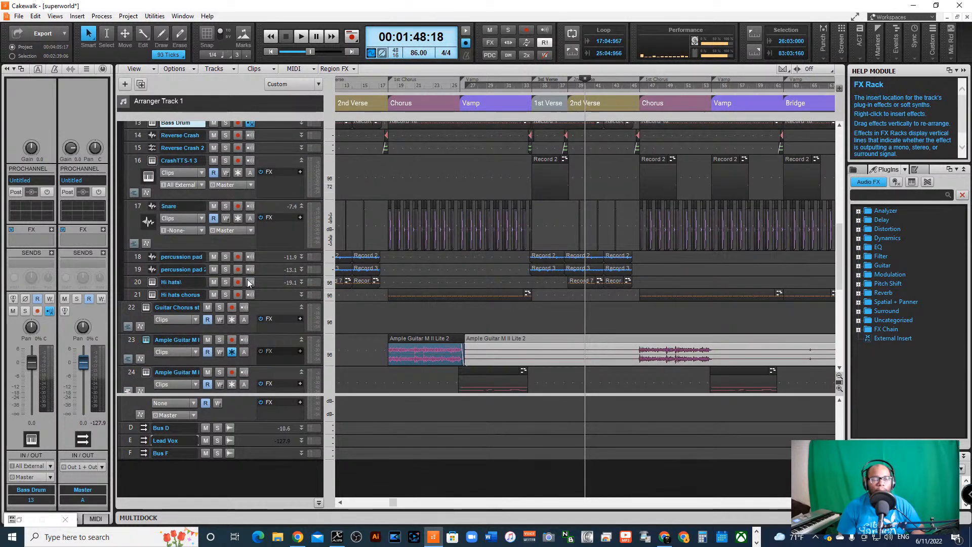
scroll(249, 283, "down", 4)
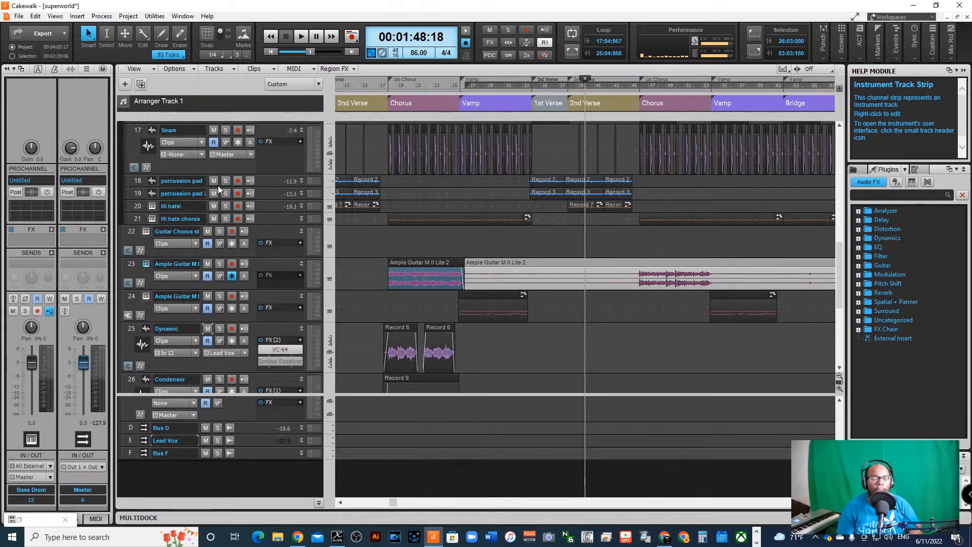
left_click(144, 263)
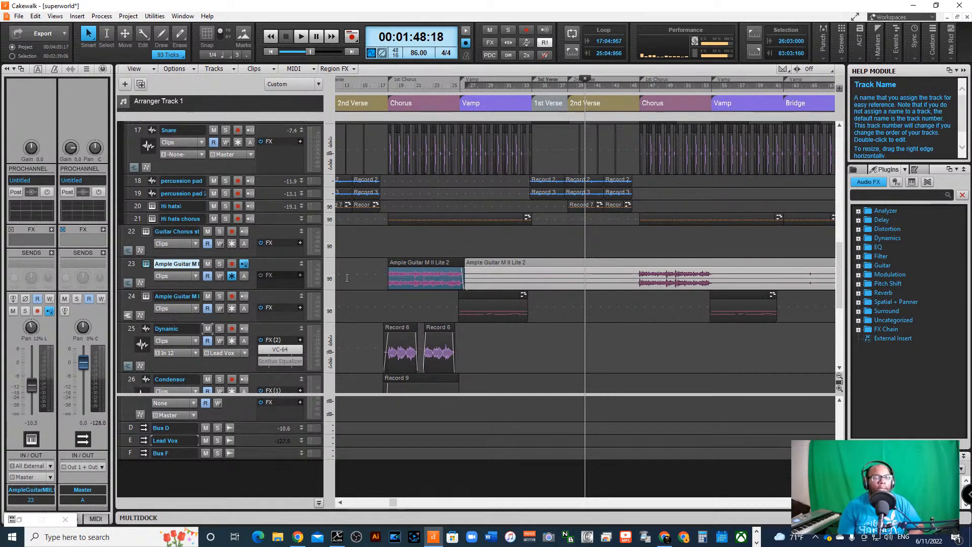
left_click(148, 296)
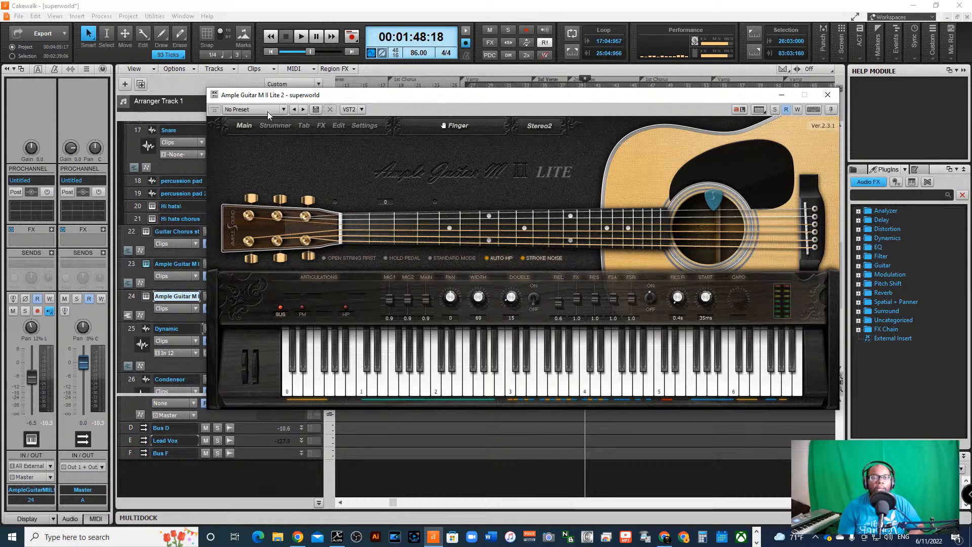
View the instrument's Strummer chords and the superworld vamp strum pattern, and minimize the instrument window
left_click(276, 126)
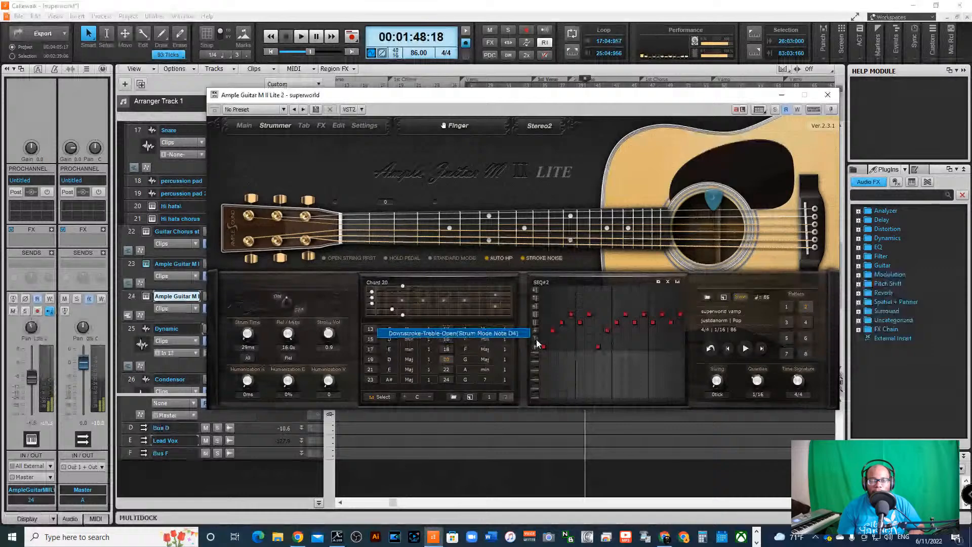
left_click(532, 340)
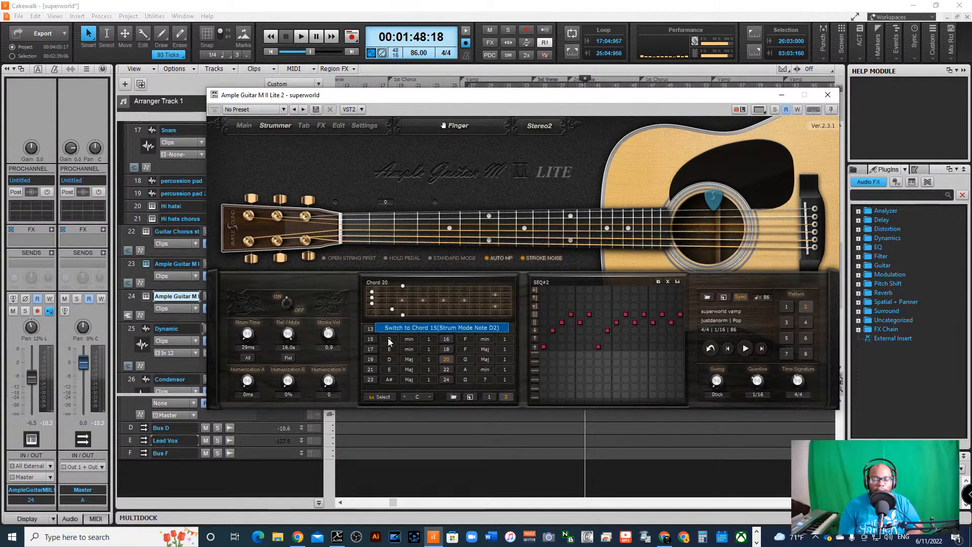
left_click(774, 95)
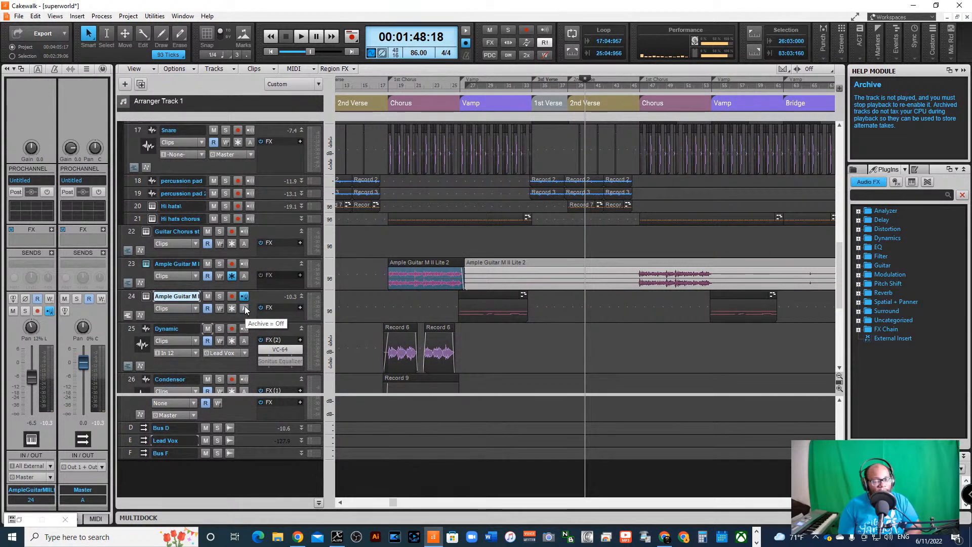
left_click(75, 16)
mouse_move(55, 16)
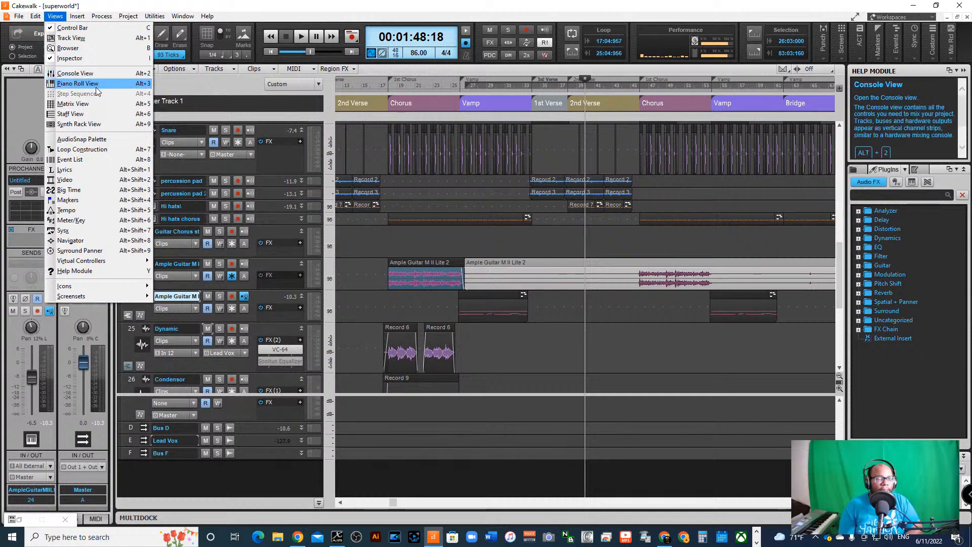
left_click(258, 20)
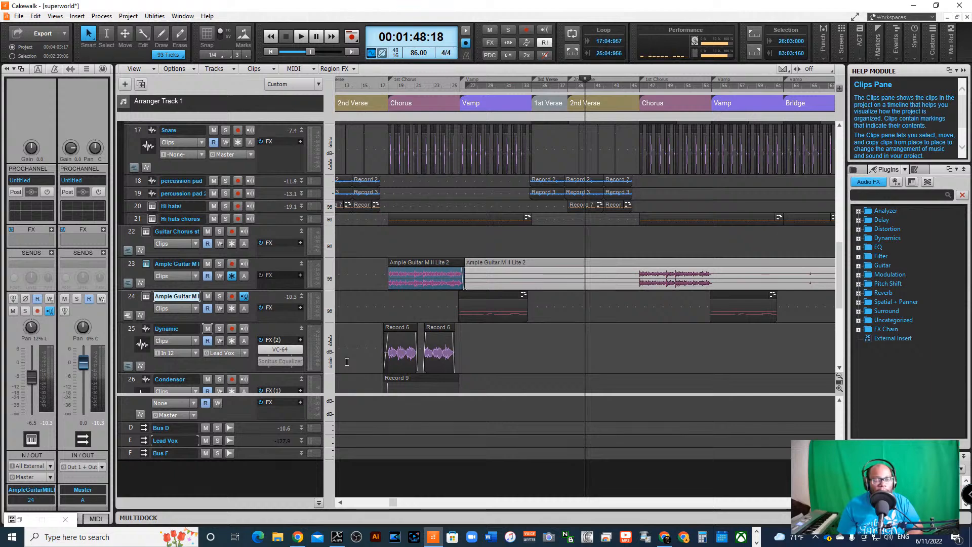
Inspect the channel strips of the Condensor vocal track and Lead Vox bus, and mute the Dynamic vocal track
scroll(346, 361, "down", 3)
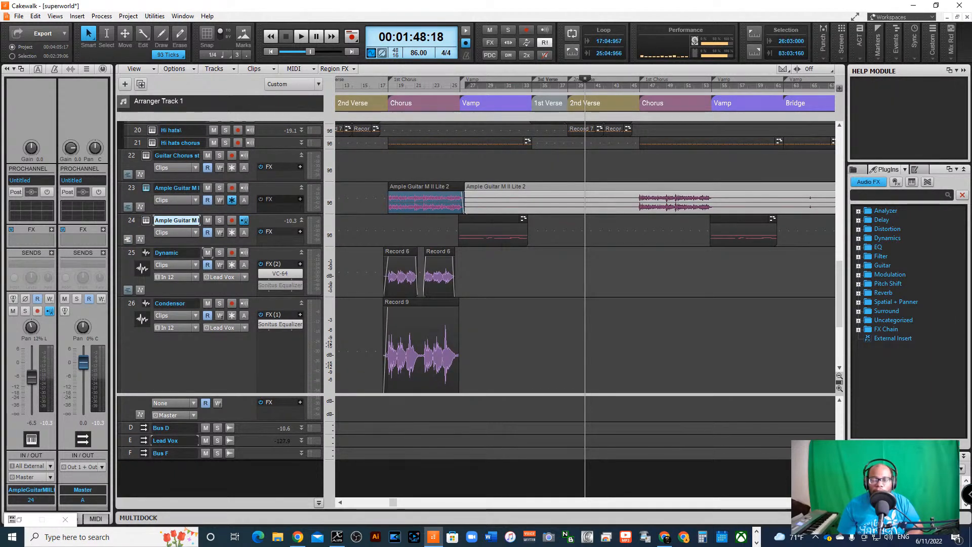
scroll(502, 493, "down", 2)
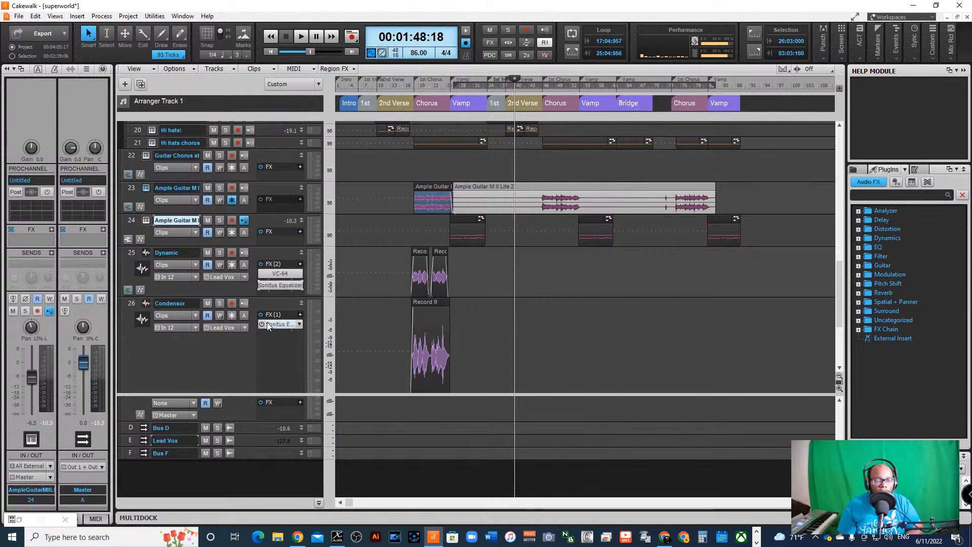
left_click(130, 304)
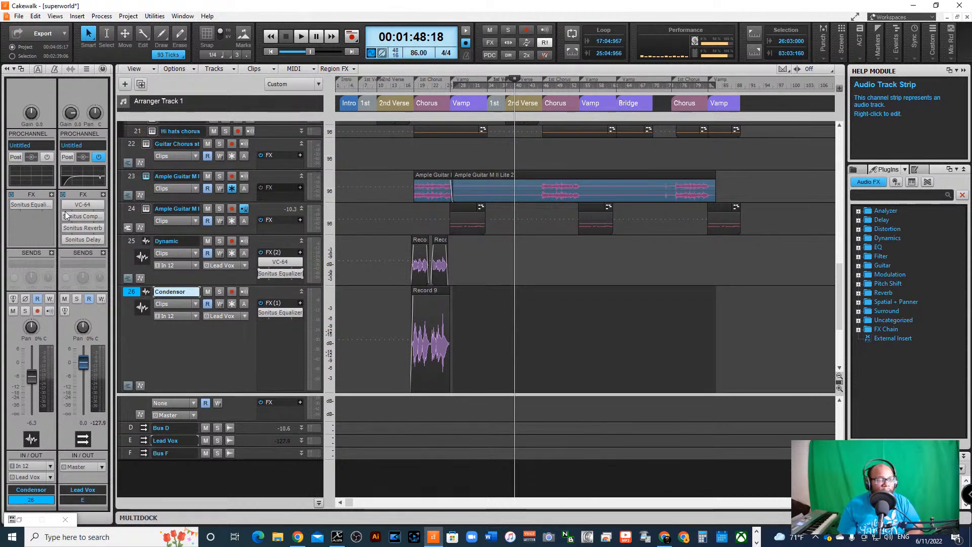
left_click(129, 440)
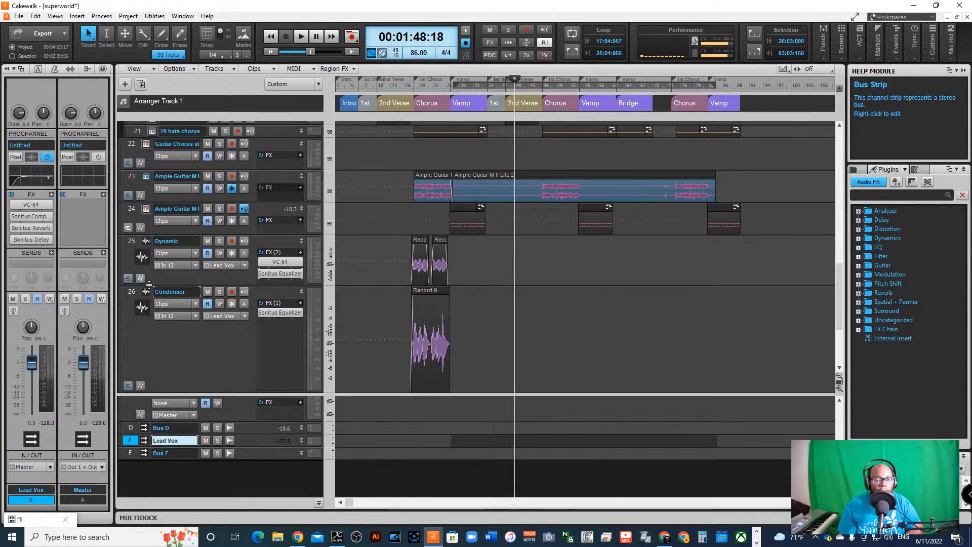
left_click(207, 241)
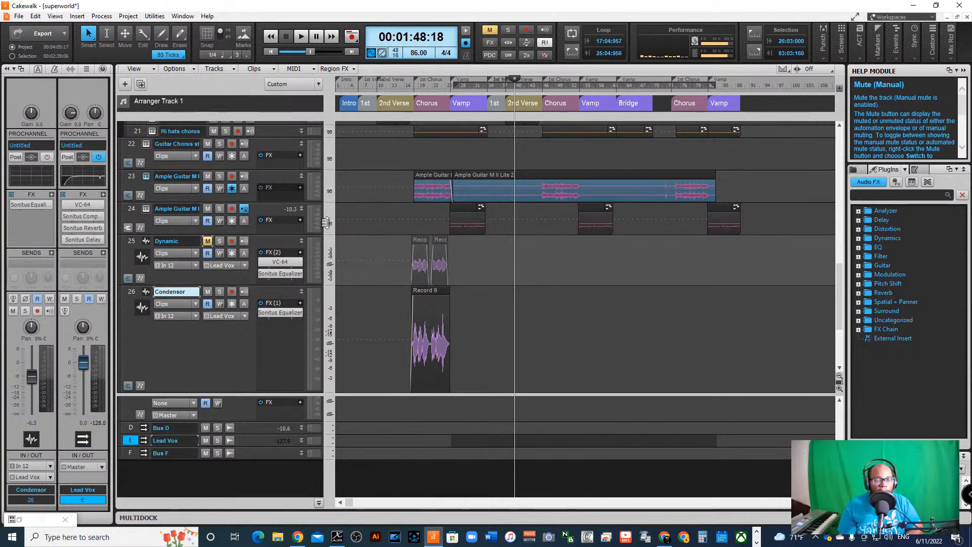
Return to the start of the song and play the full arrangement from the intro
left_click(270, 51)
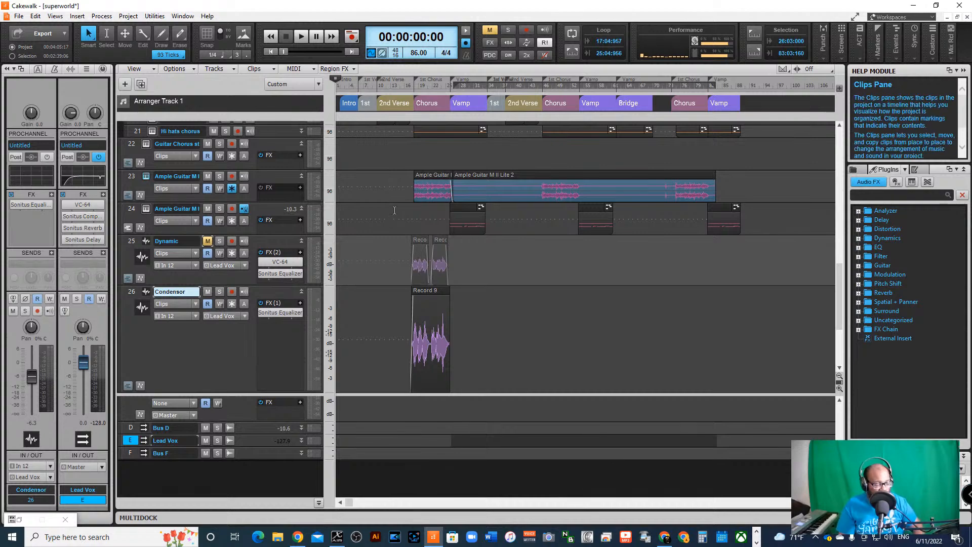
scroll(305, 249, "up", 10)
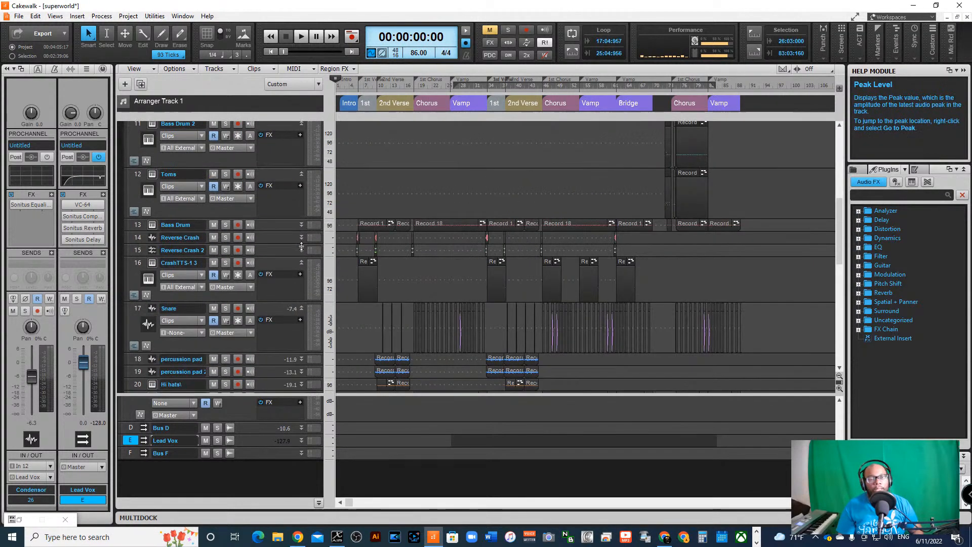
scroll(302, 246, "up", 3)
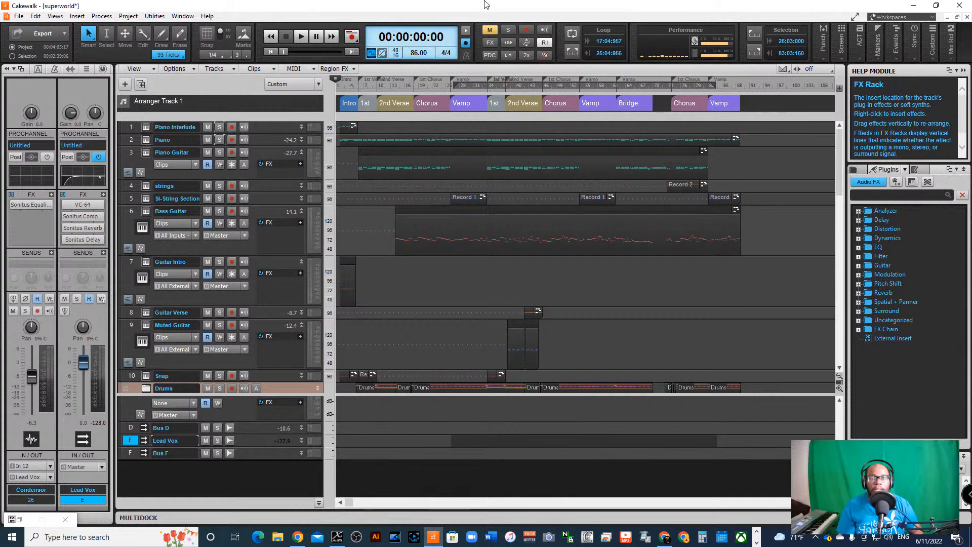
scroll(352, 199, "down", 3)
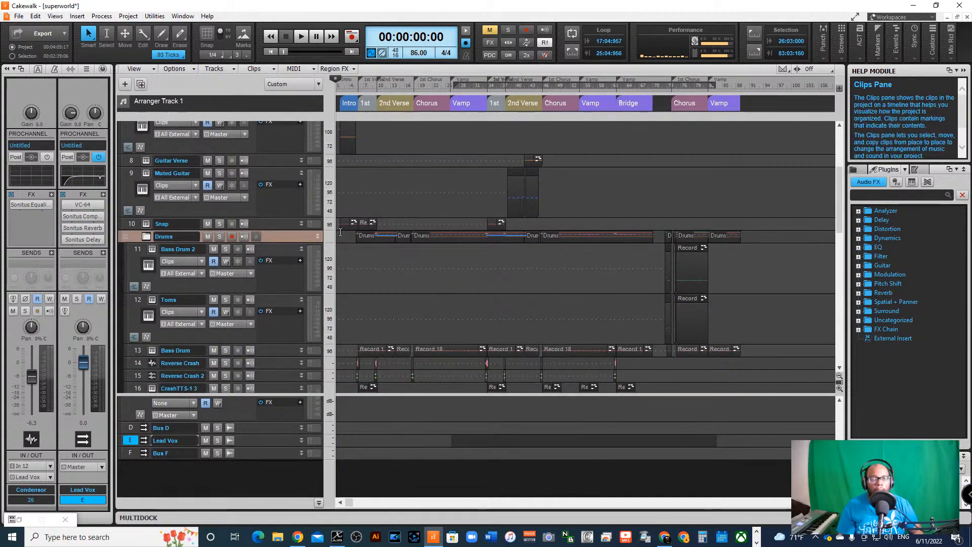
key("space")
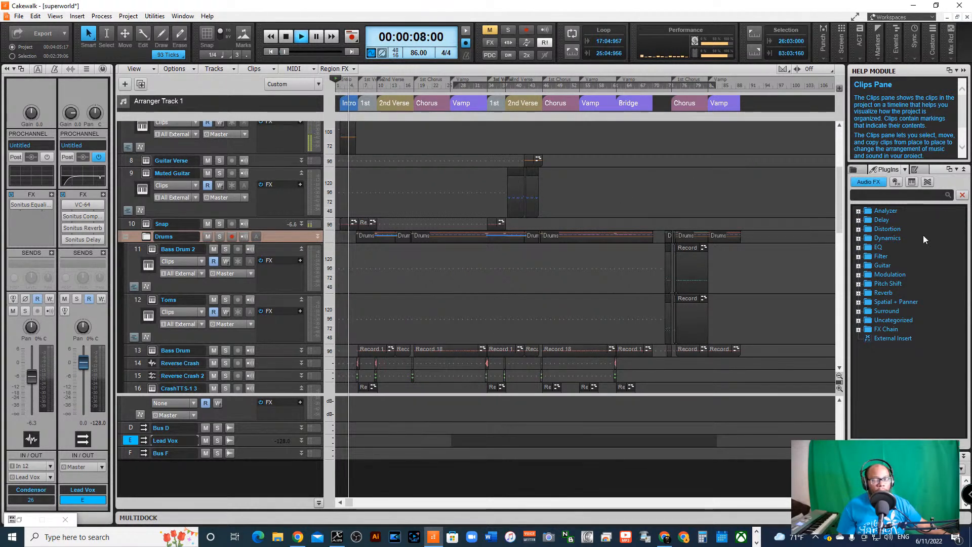
Collapse the help and plug-in browser area during playback, and select the Condensor vocal track 26
left_click(963, 70)
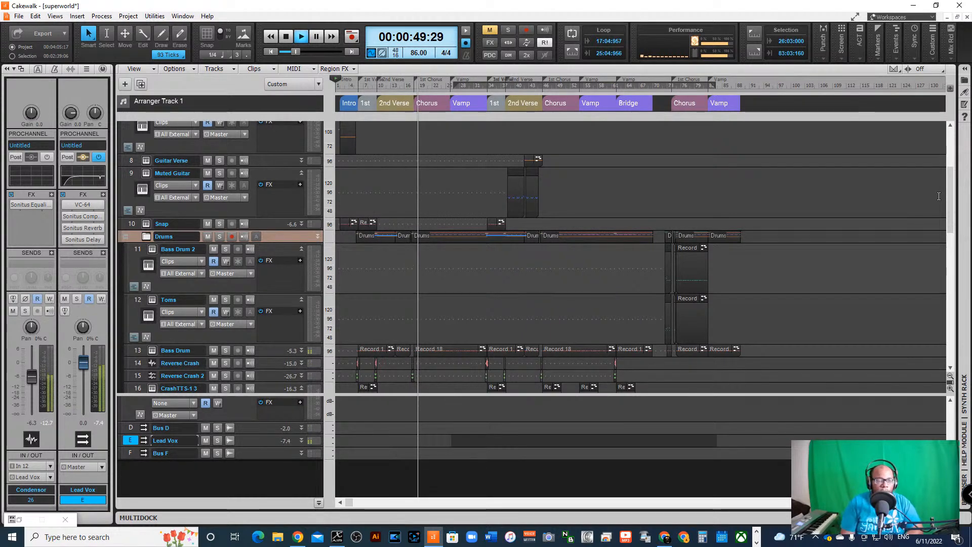
scroll(230, 313, "down", 3)
scroll(230, 309, "down", 6)
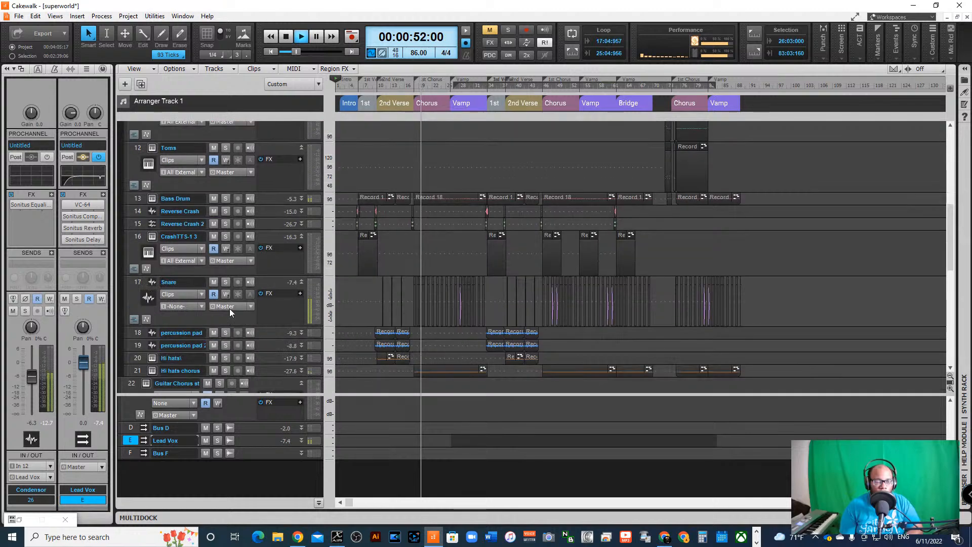
scroll(230, 312, "down", 3)
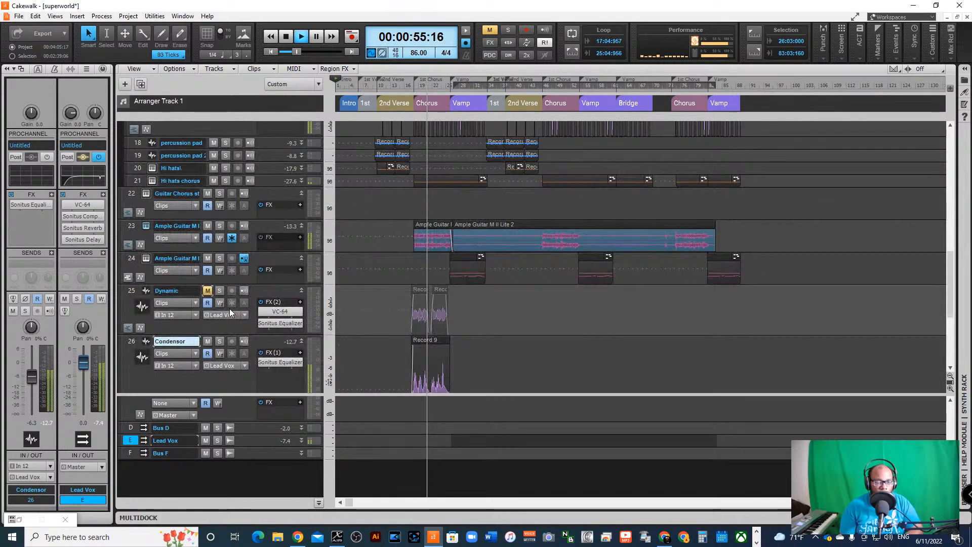
scroll(229, 312, "down", 3)
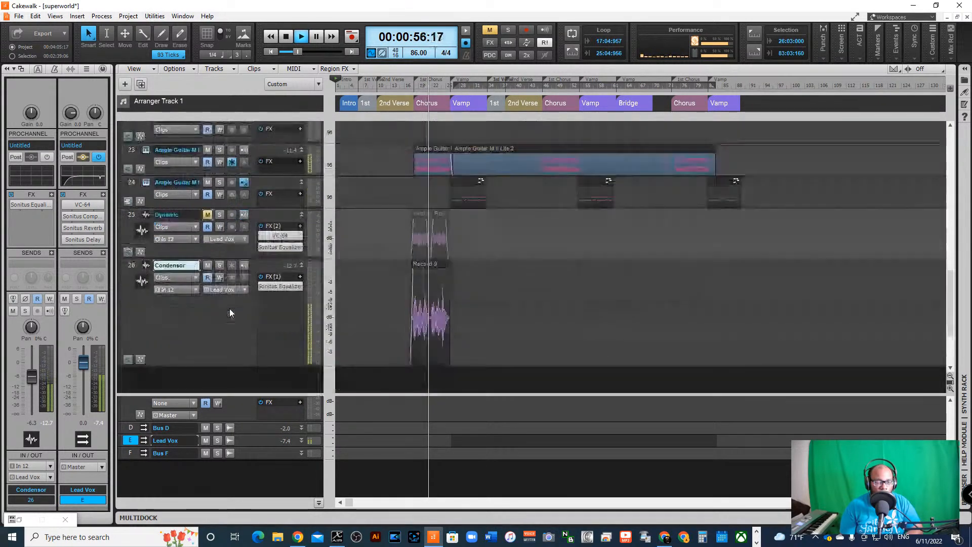
left_click(132, 267)
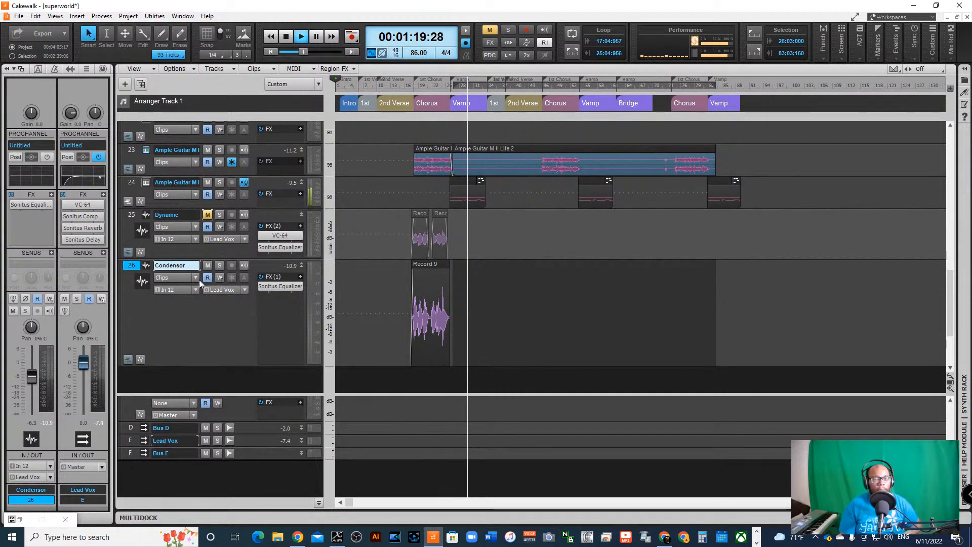
Return to the instrument tracks while the song plays, and select the Piano track 2 and the Bass Guitar track 6 in turn
scroll(199, 278, "up", 2)
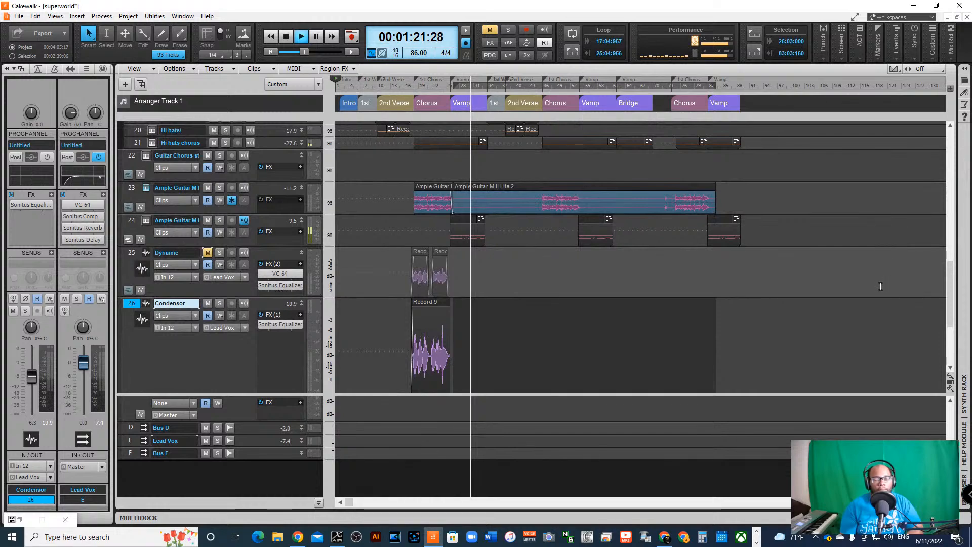
scroll(810, 294, "up", 3)
scroll(880, 286, "up", 3)
scroll(880, 287, "up", 6)
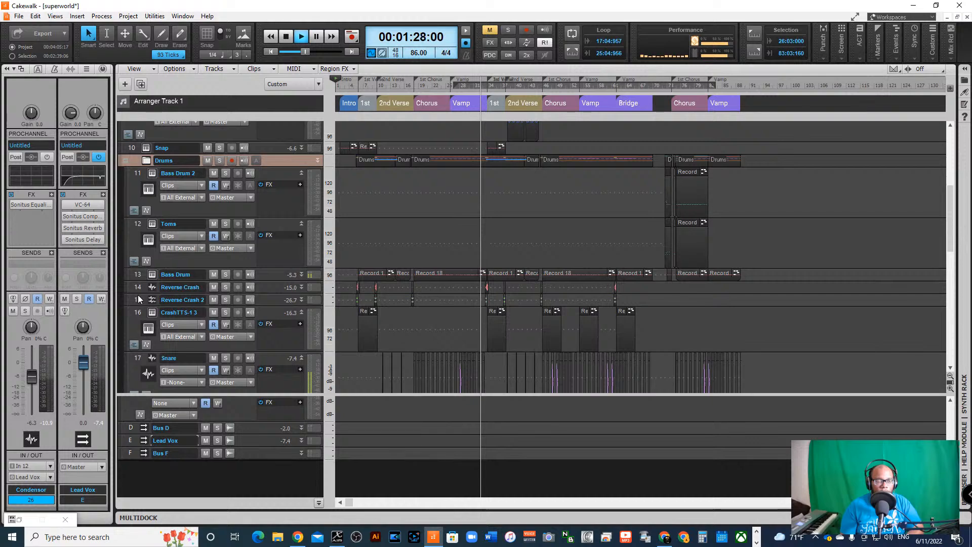
scroll(135, 231, "up", 6)
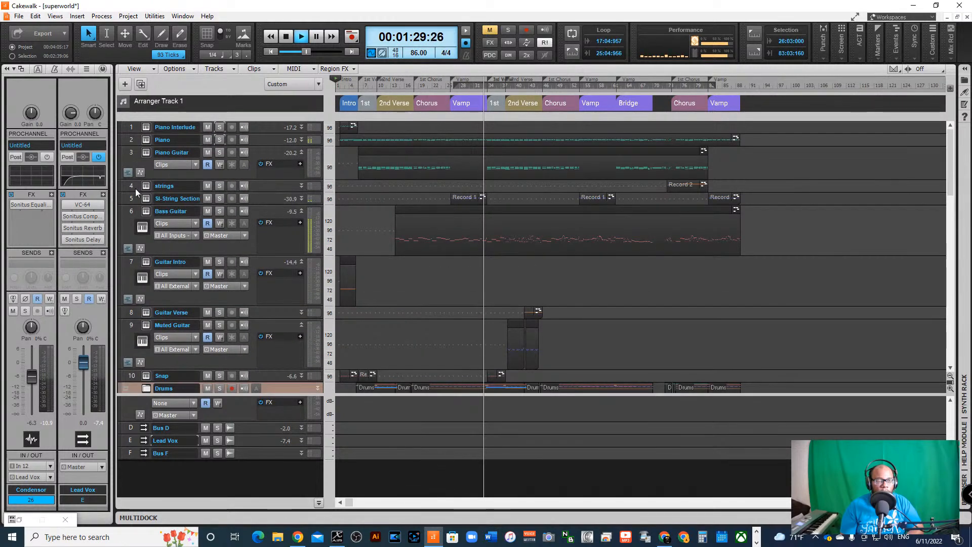
left_click(129, 138)
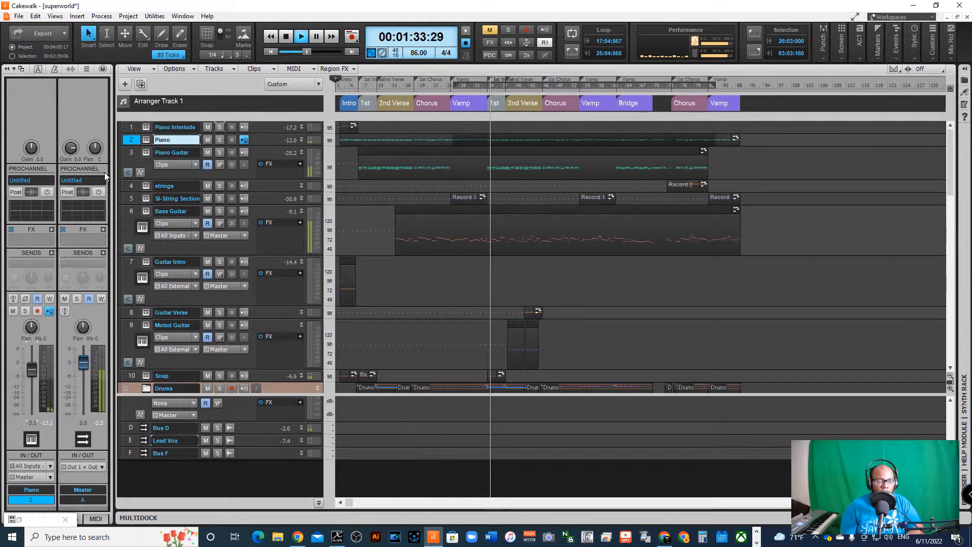
left_click(130, 218)
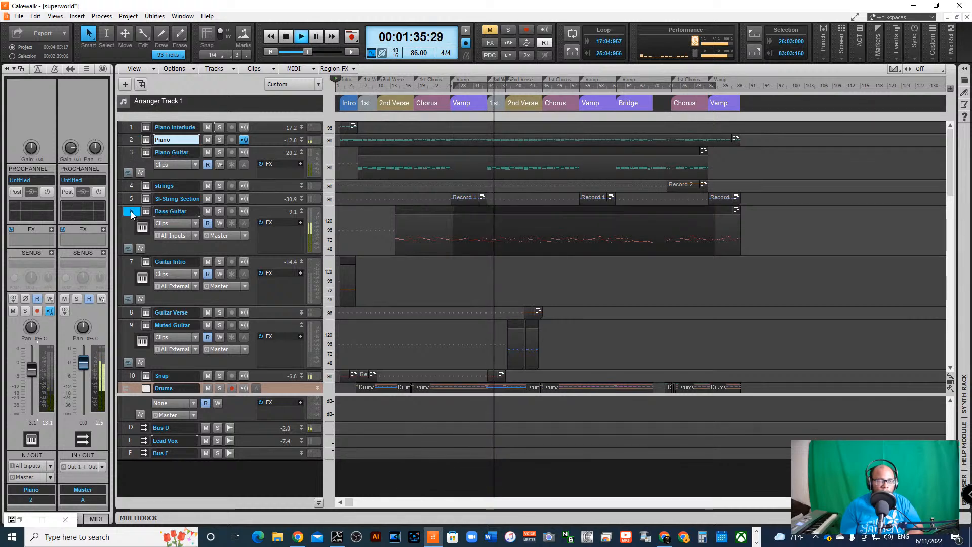
Reselect the Piano track, let the song play through the final vamp, and stop playback with the position back at the start
left_click(131, 143)
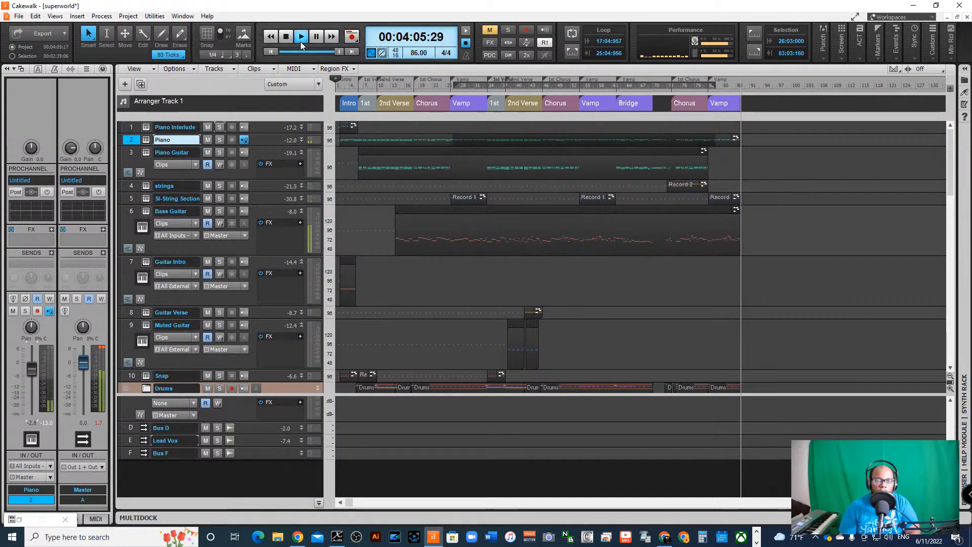
left_click(285, 37)
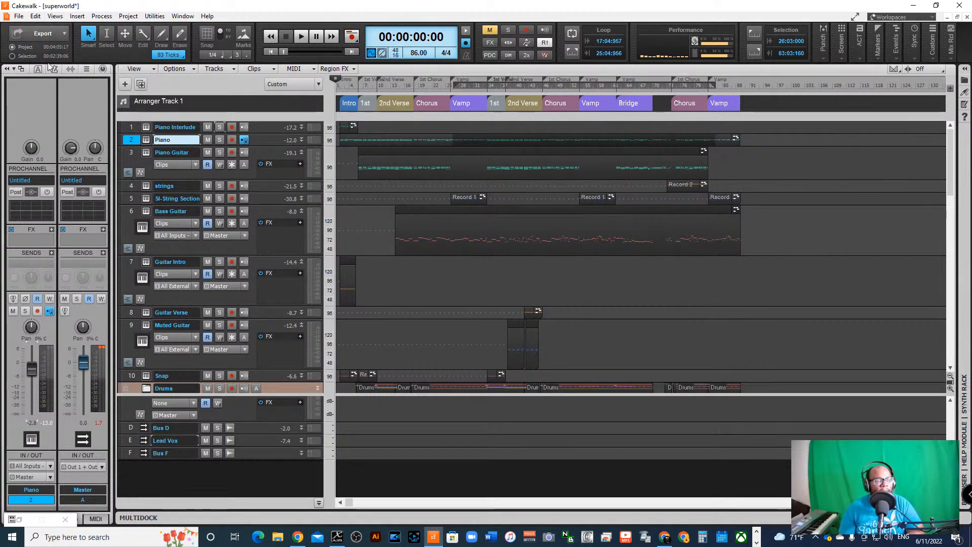
scroll(168, 180, "down", 5)
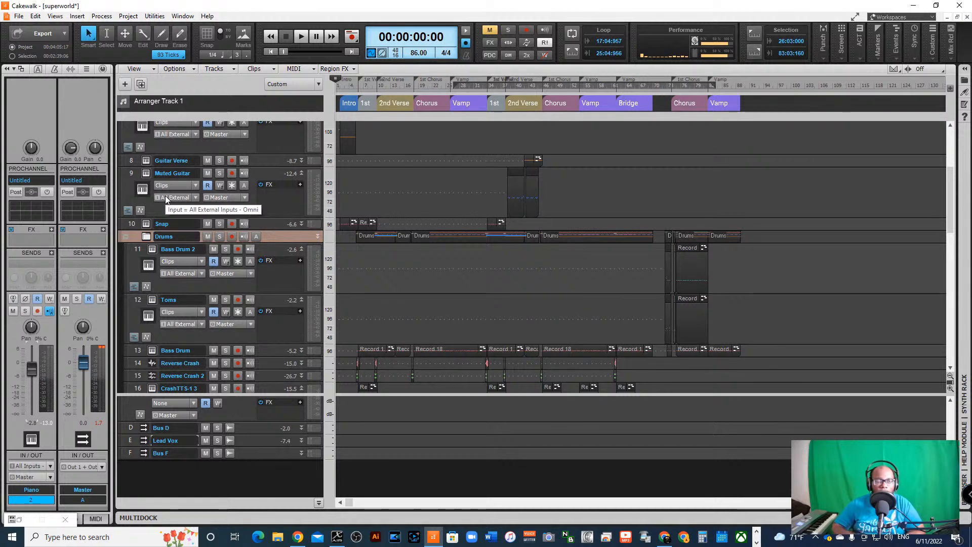